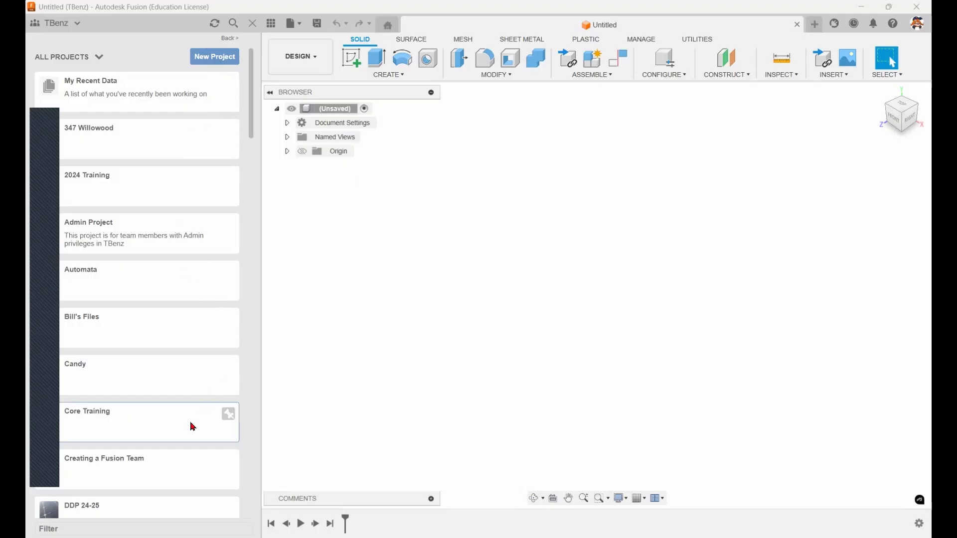
Create a folder named Act in the Core Training project.
click(136, 424)
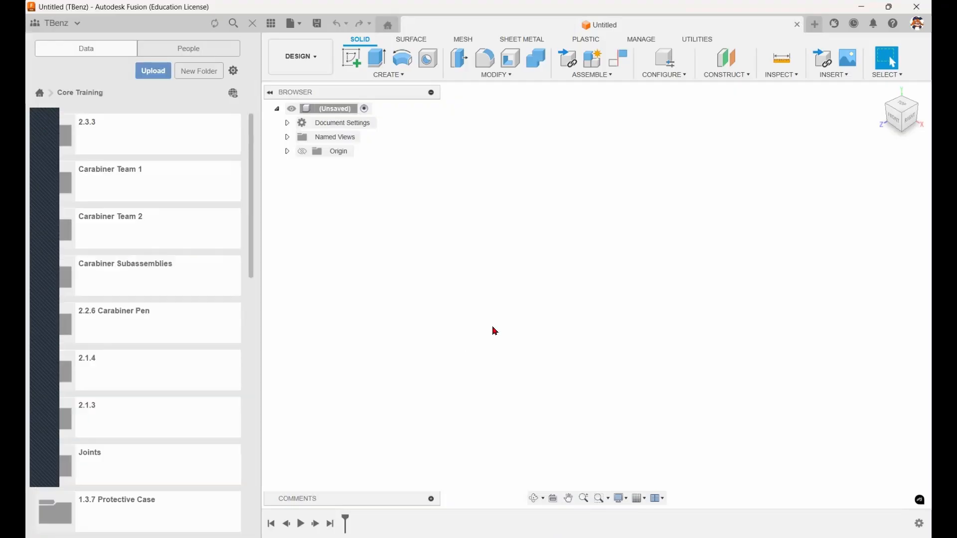
click(203, 72)
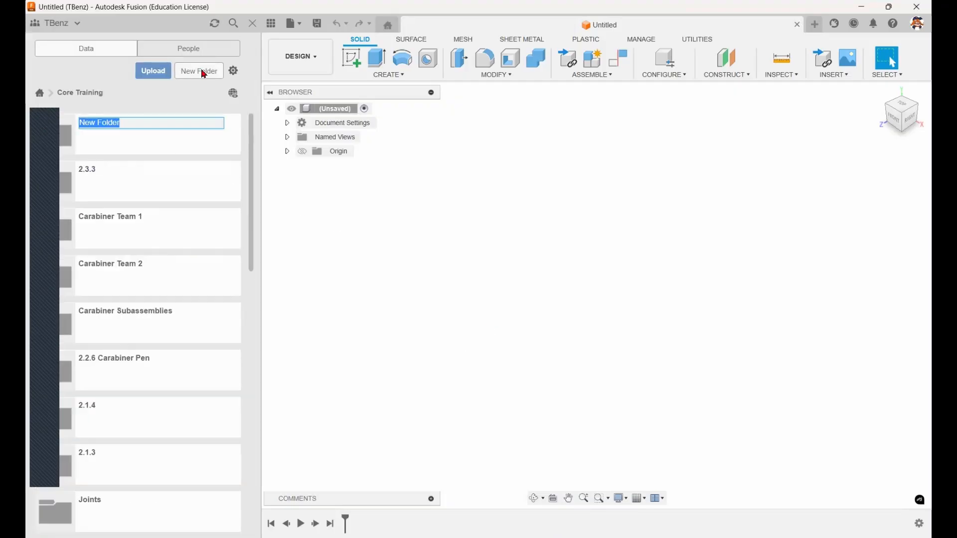
text(Act)
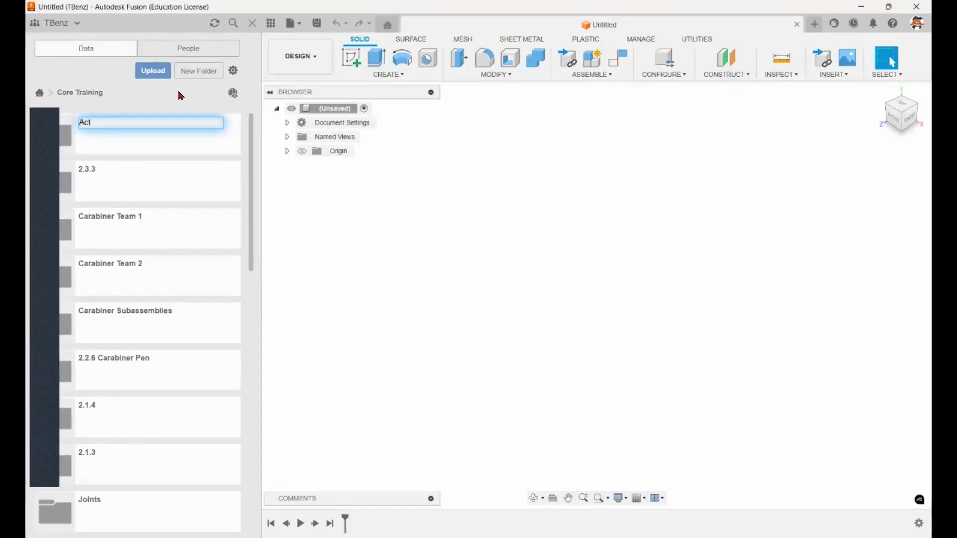
key(Return)
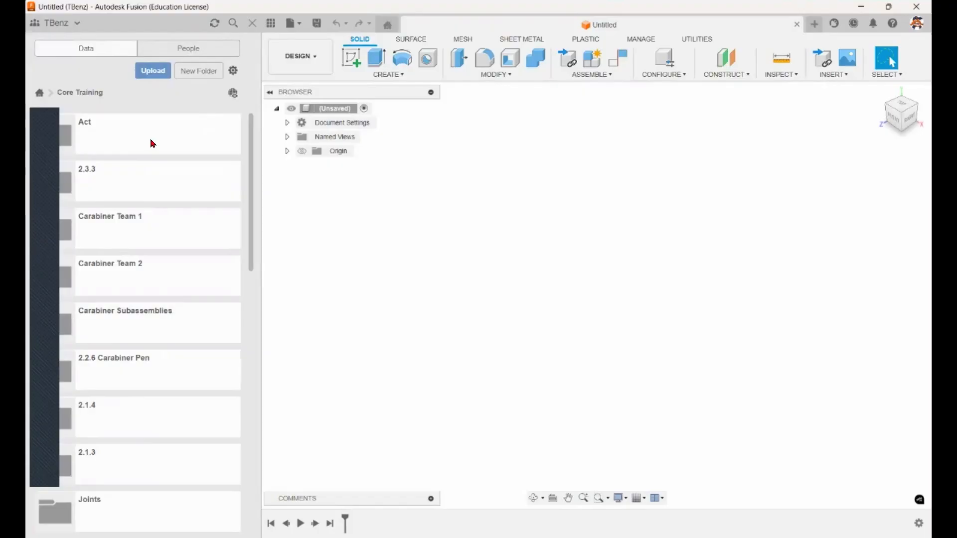
Rename the Act folder to Act 1.2.4 and open it as the working folder for the design.
double_click(88, 124)
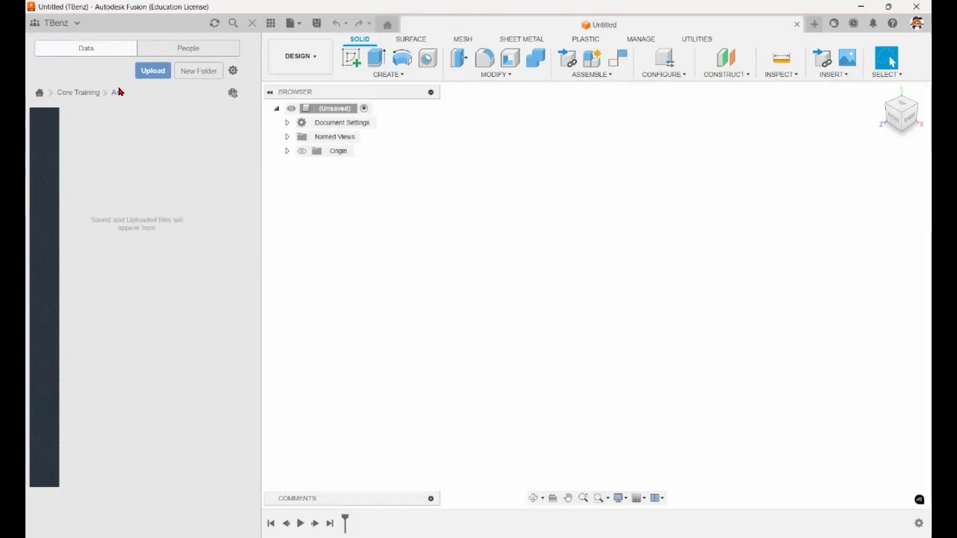
click(98, 91)
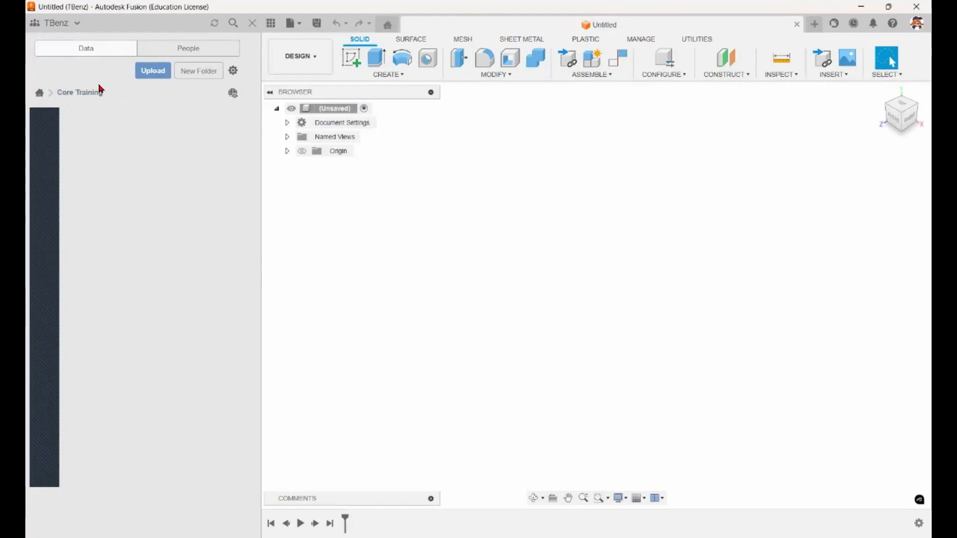
right_click(101, 129)
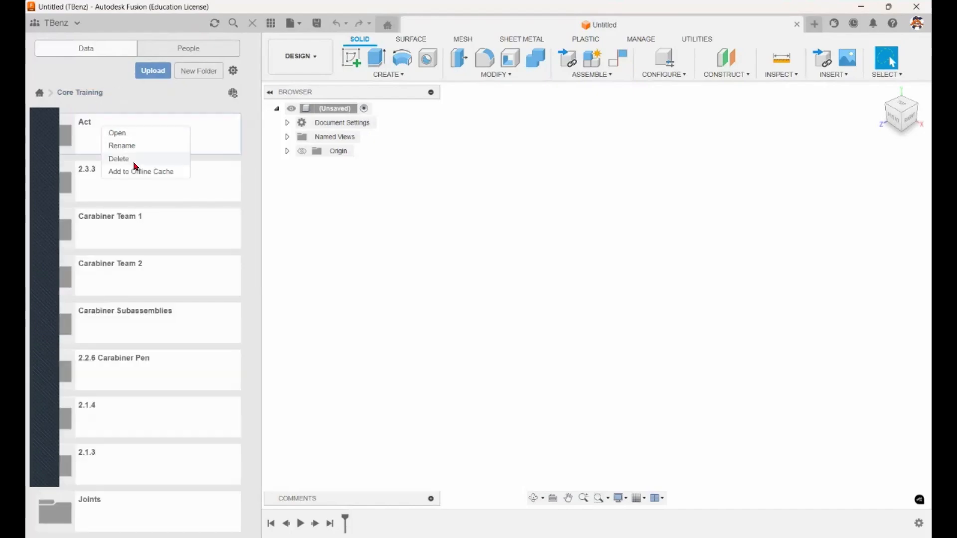
click(136, 146)
click(114, 122)
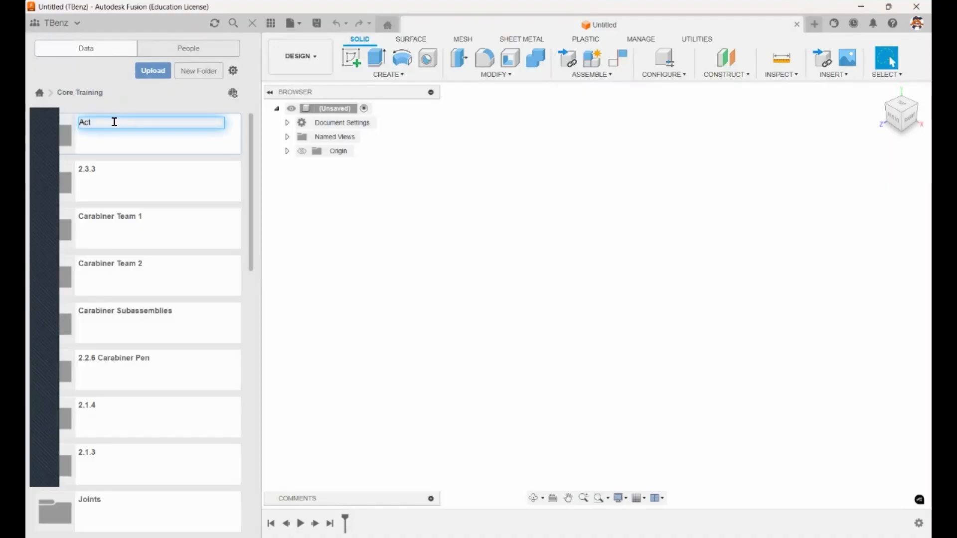
text(1.2.4)
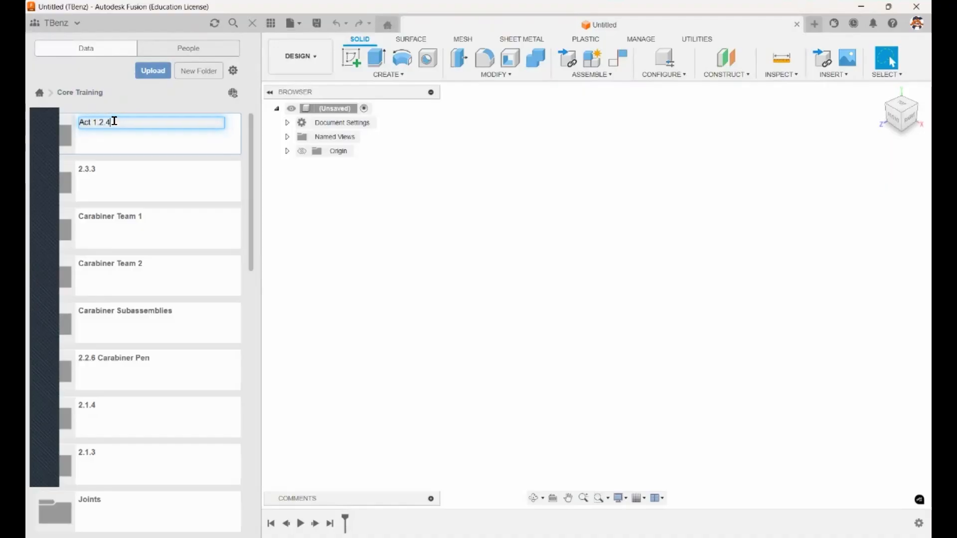
key(Return)
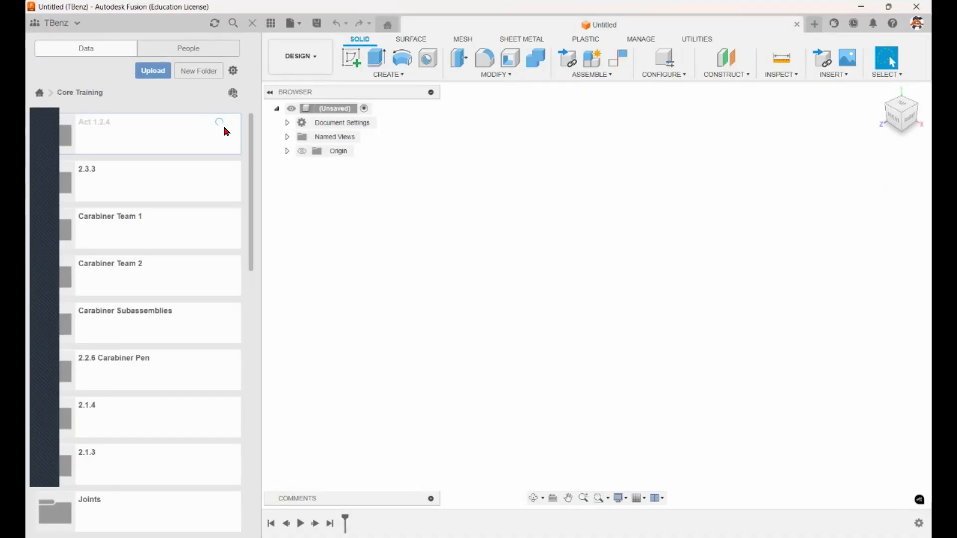
double_click(125, 138)
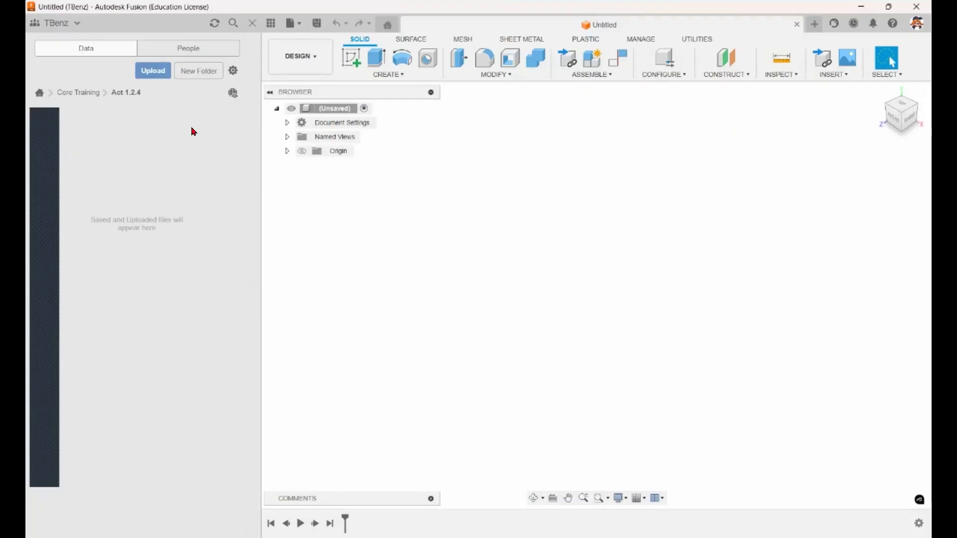
click(274, 29)
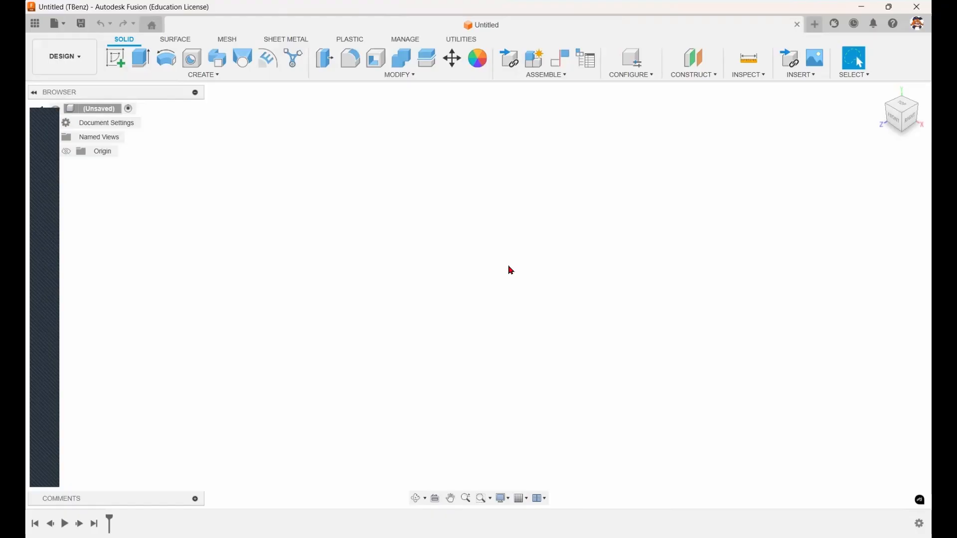
Start a sketch on the front plane and draw an open chain of seven connected lines from the origin, ending with a vertical line.
click(116, 59)
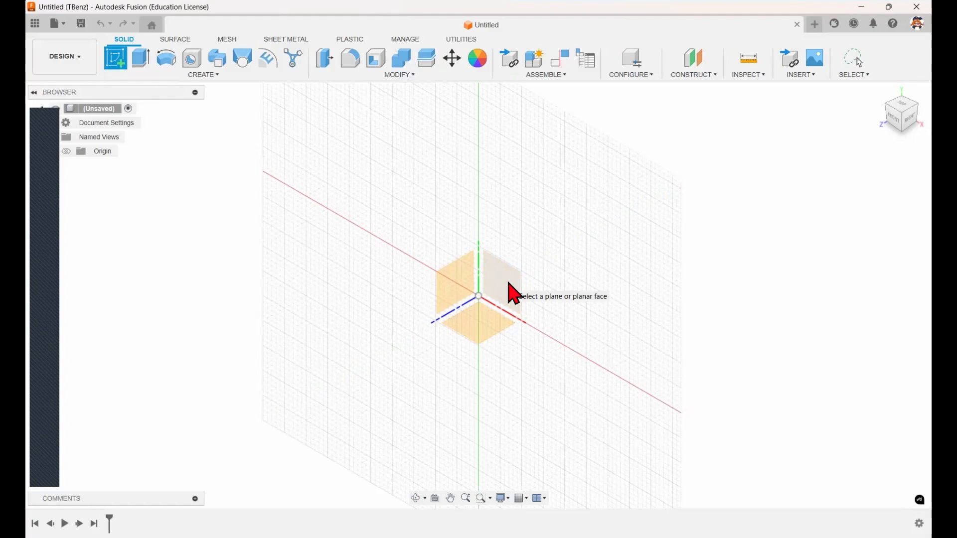
click(514, 295)
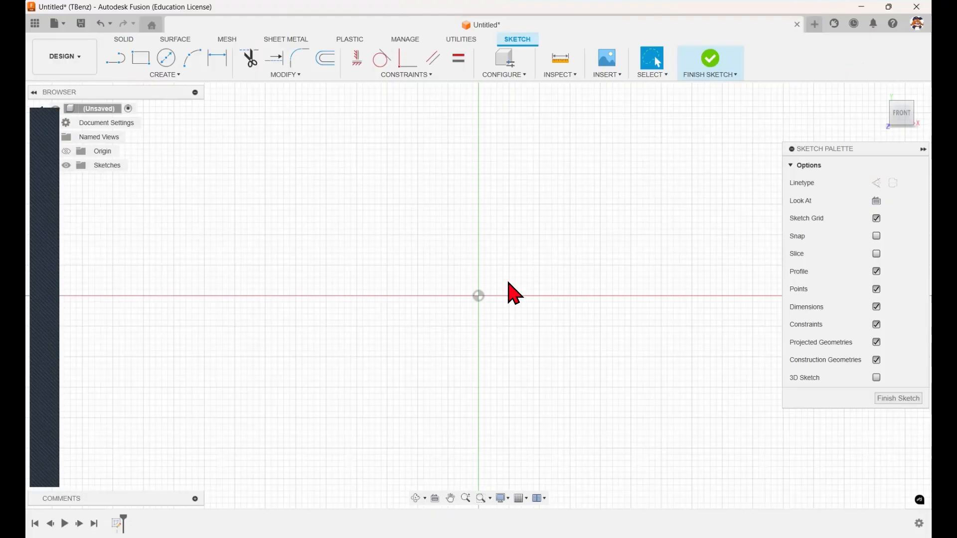
click(116, 68)
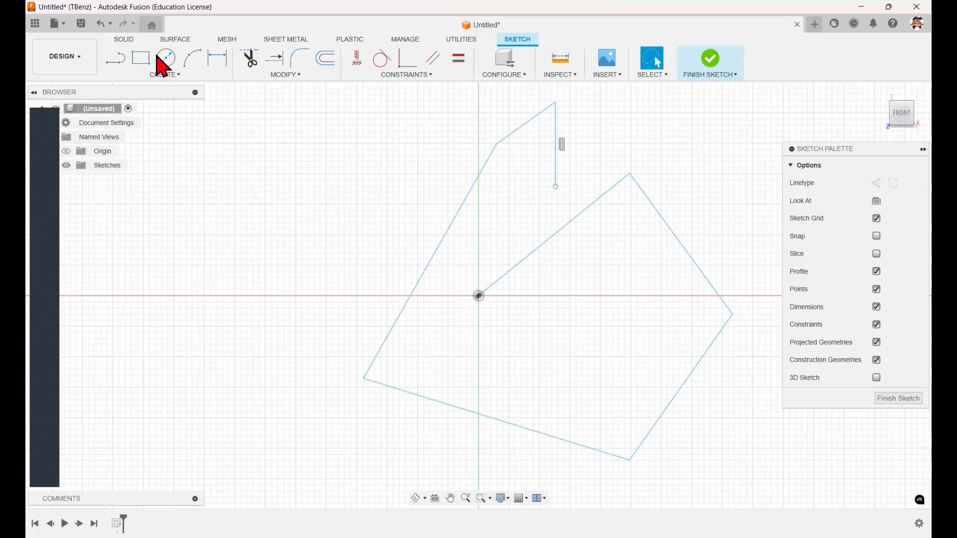
Draw a rectangle beside the line chain, a circle about 2.3 in across above it, and two smaller circles beside and below it.
click(140, 58)
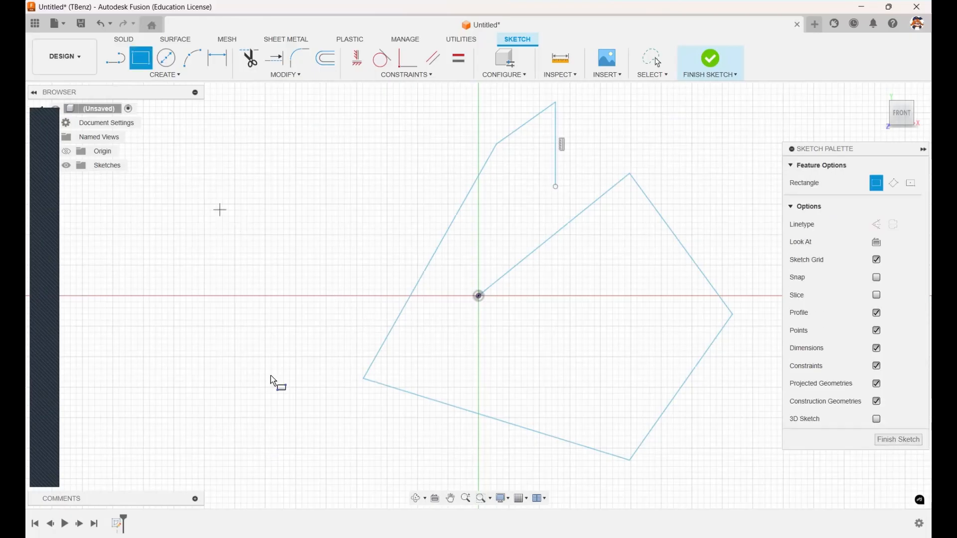
click(173, 68)
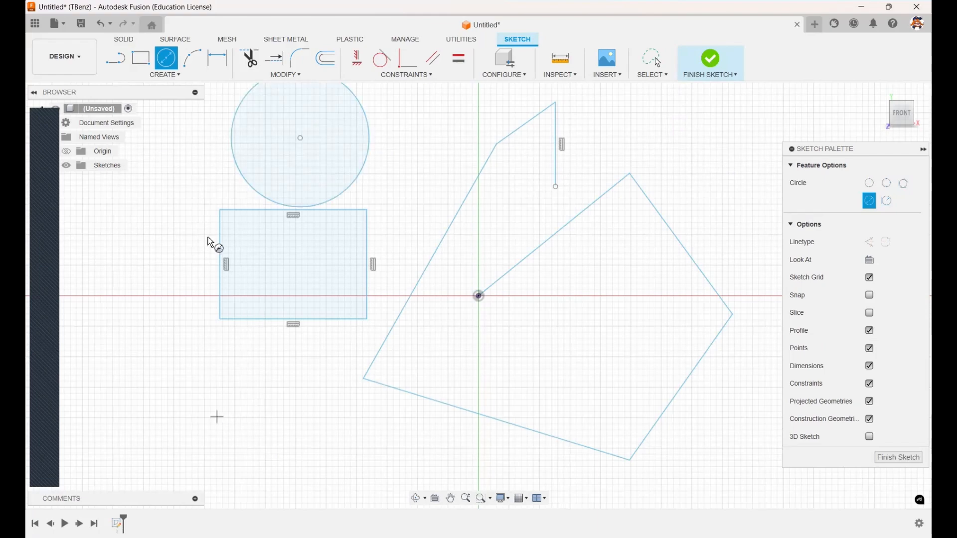
click(178, 76)
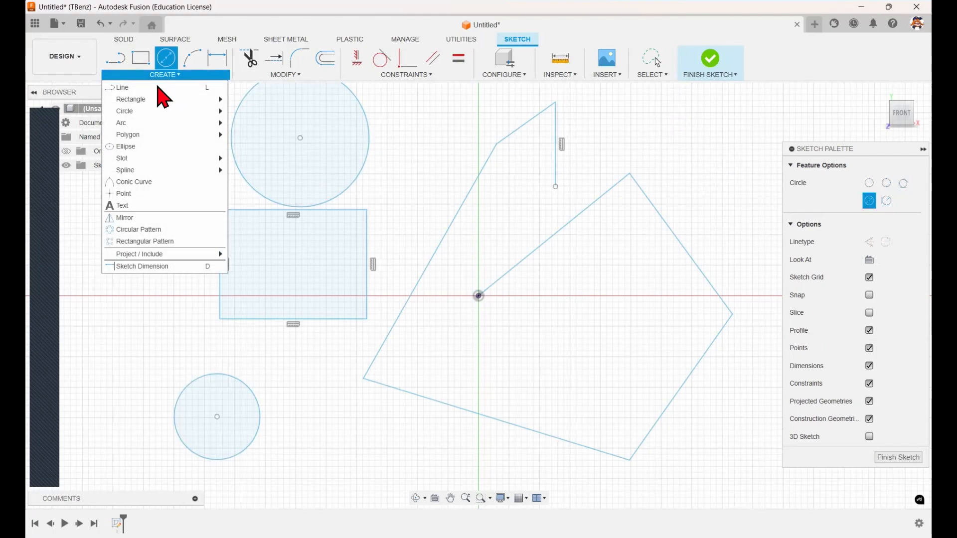
mouse_move(158, 102)
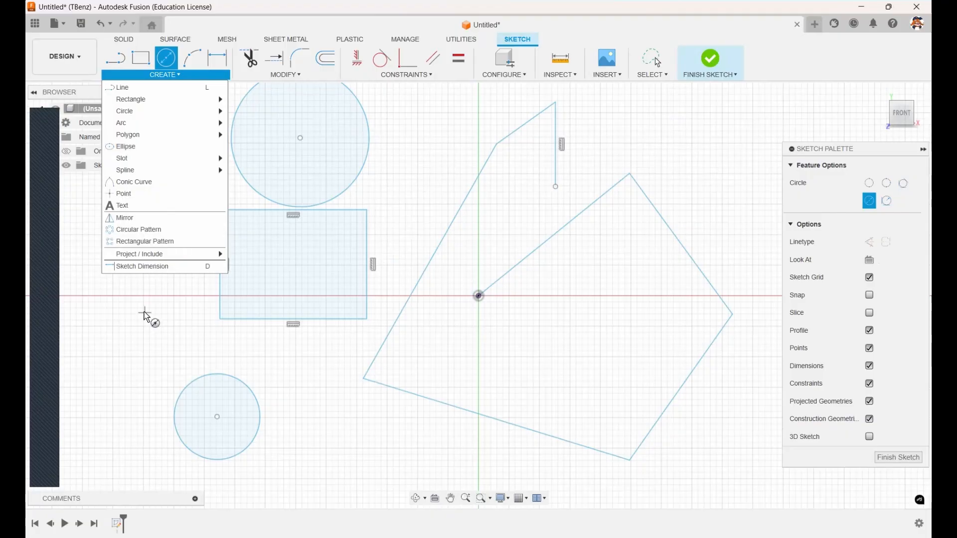
key(Escape)
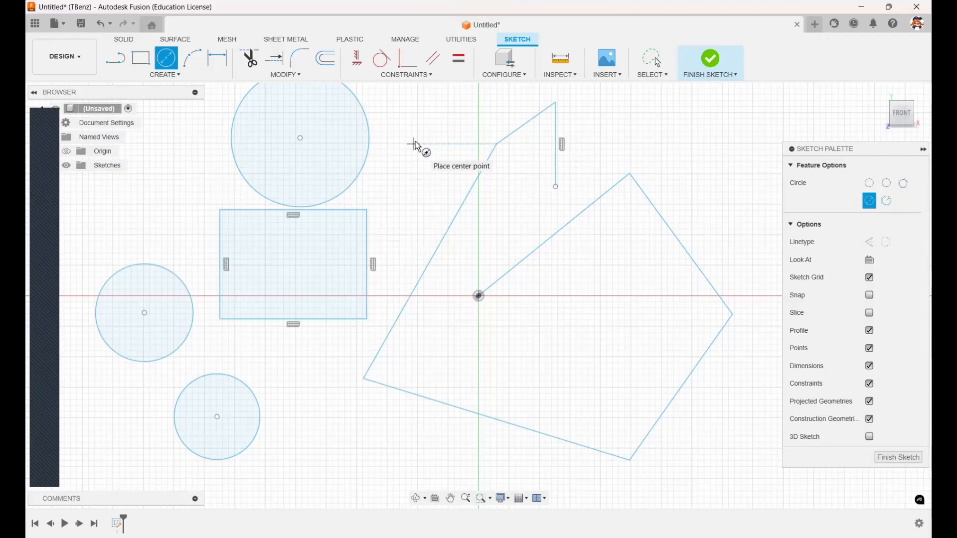
Apply a Perpendicular constraint between the line starting at the origin and the line that joins its upper end.
click(430, 74)
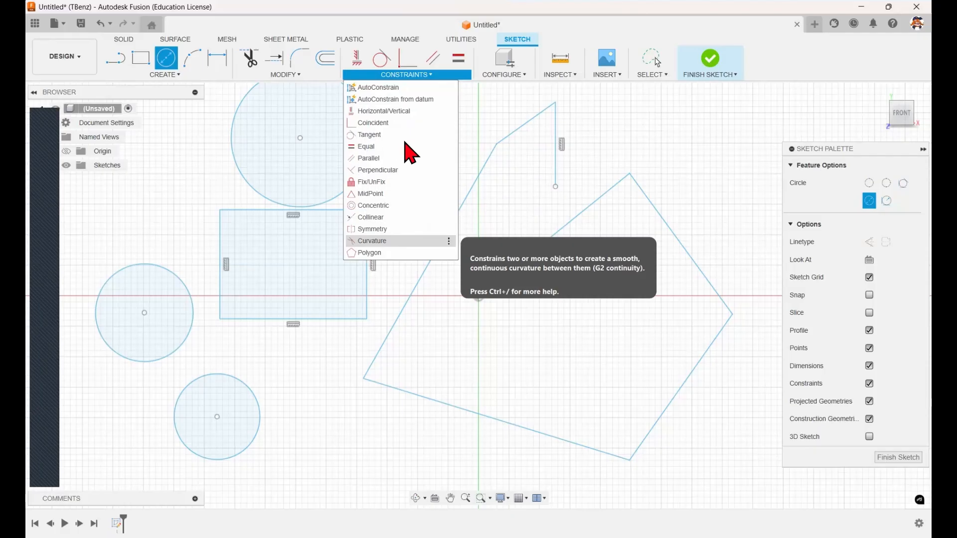
click(370, 135)
click(614, 187)
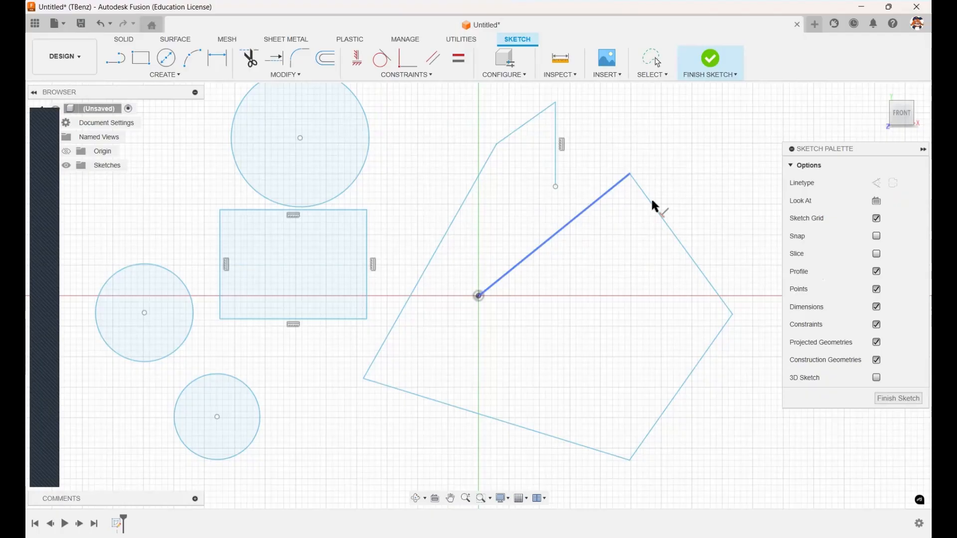
click(629, 192)
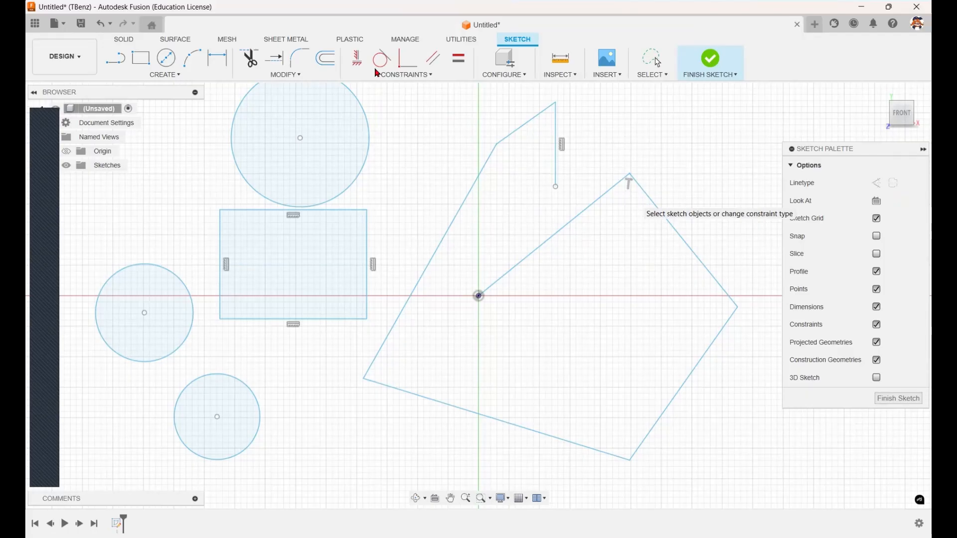
Constrain the chain's long lower line to horizontal and the adjoining line on its right to vertical.
click(358, 60)
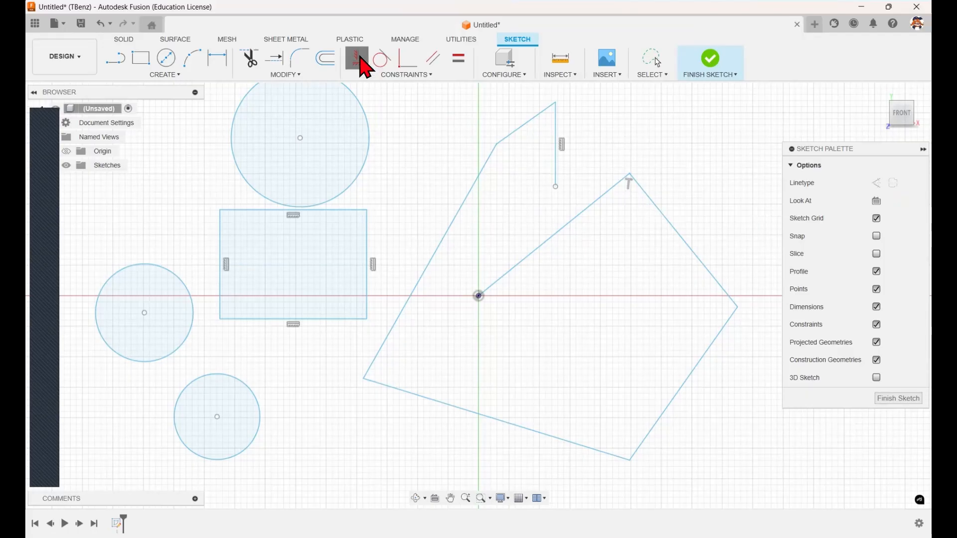
click(668, 406)
click(471, 414)
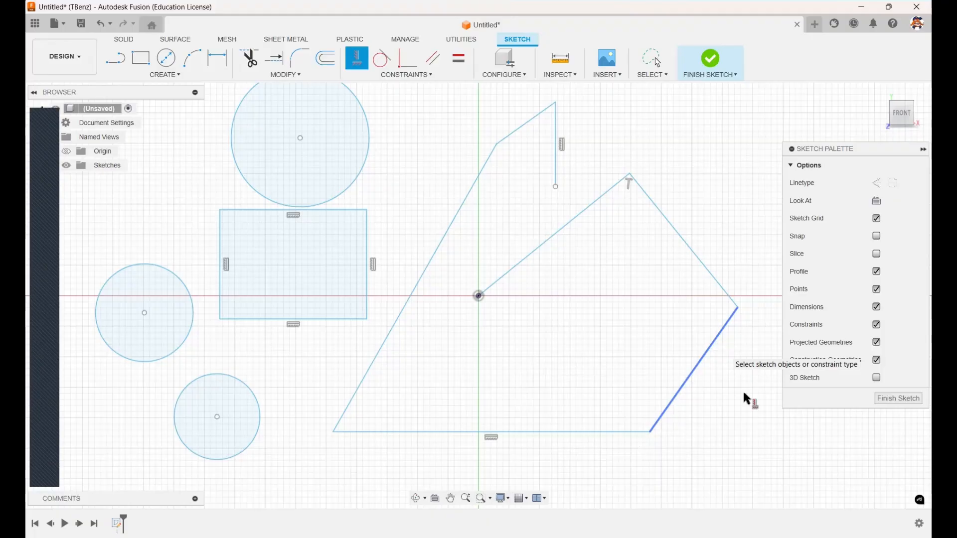
click(703, 359)
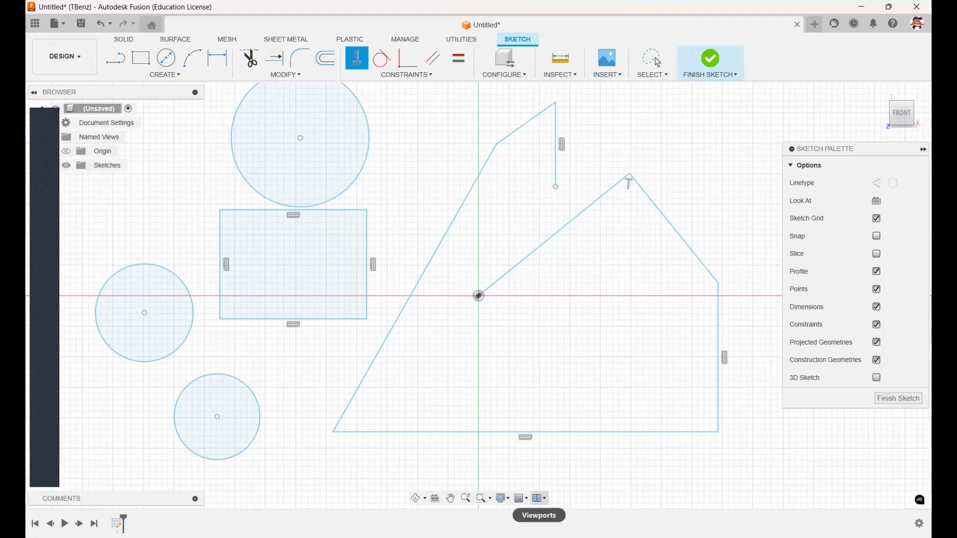
Apply a Tangent constraint between the large circle and the top edge of the rectangle.
click(382, 61)
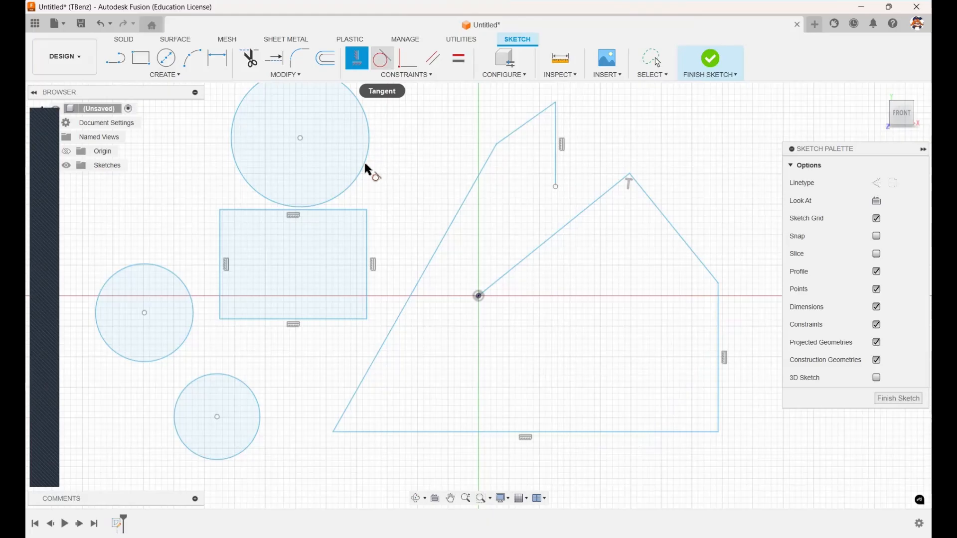
click(351, 188)
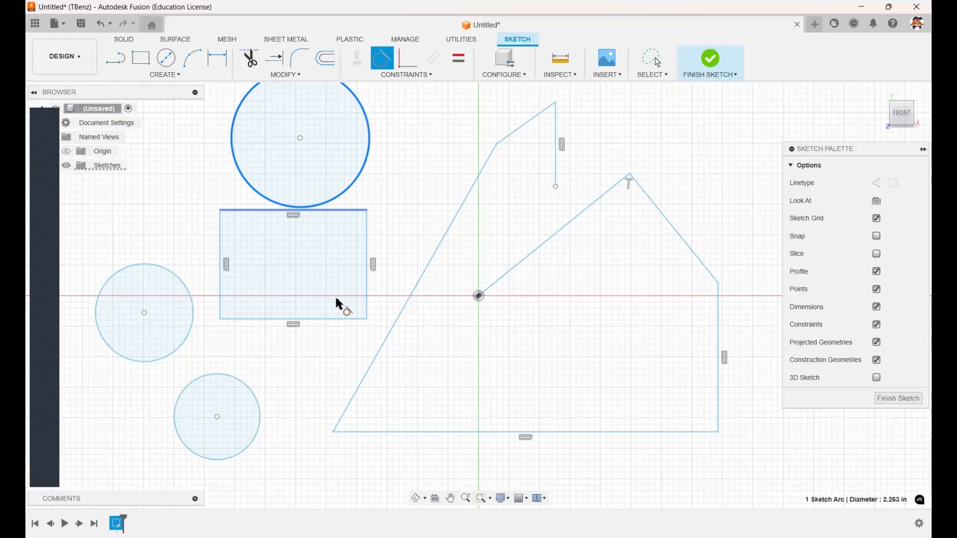
click(296, 210)
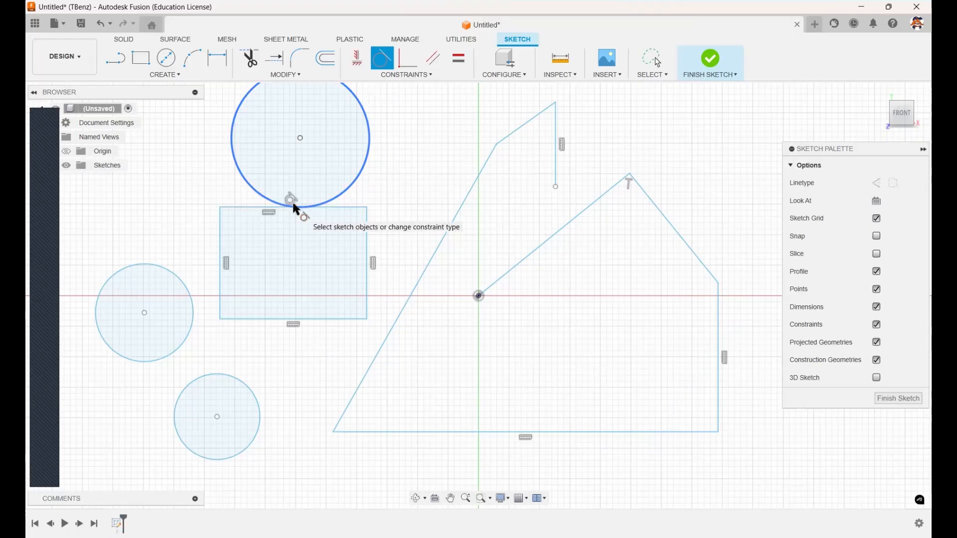
Make the short sloped line at the top of the chain parallel to the line from the origin.
click(433, 58)
click(527, 123)
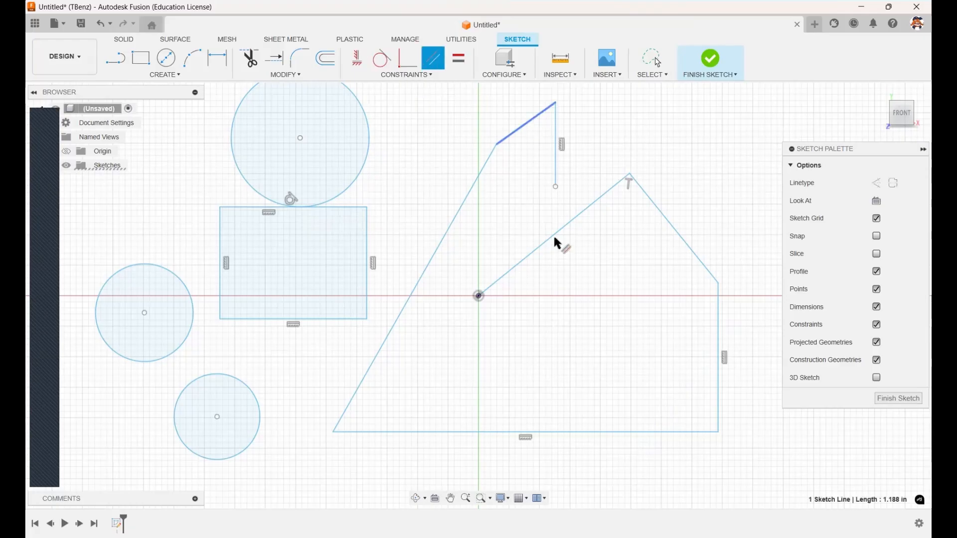
click(582, 224)
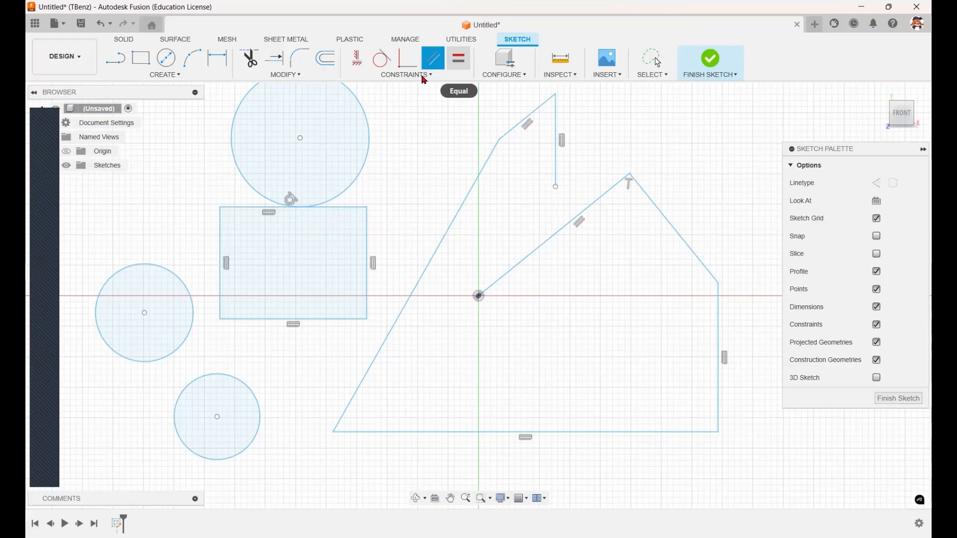
Apply an Equal constraint between the line from the origin and the short sloped line at the top of the chain.
click(407, 75)
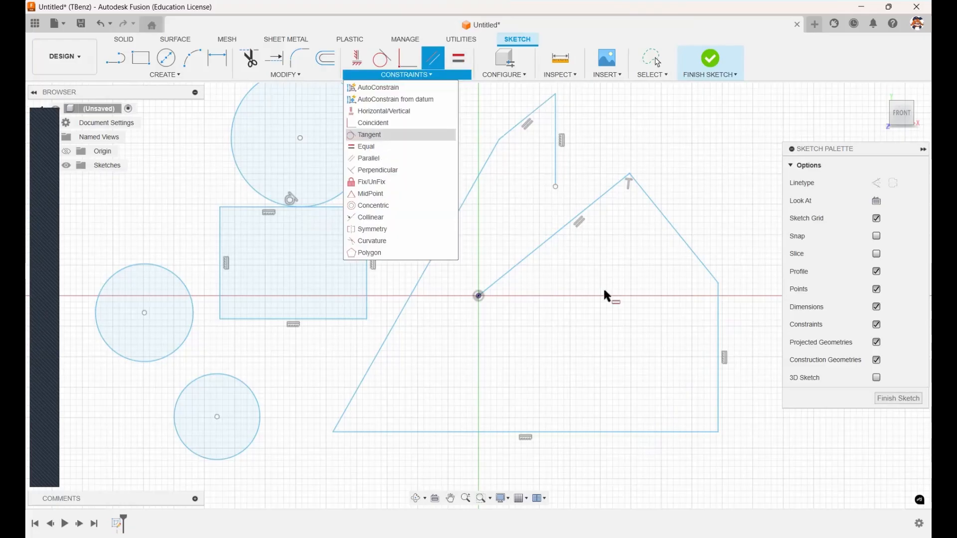
click(543, 240)
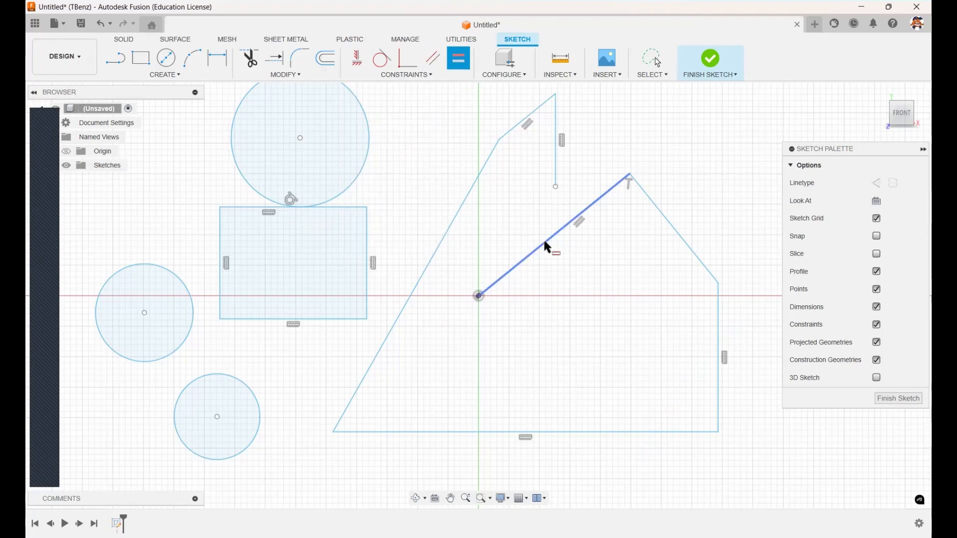
click(508, 134)
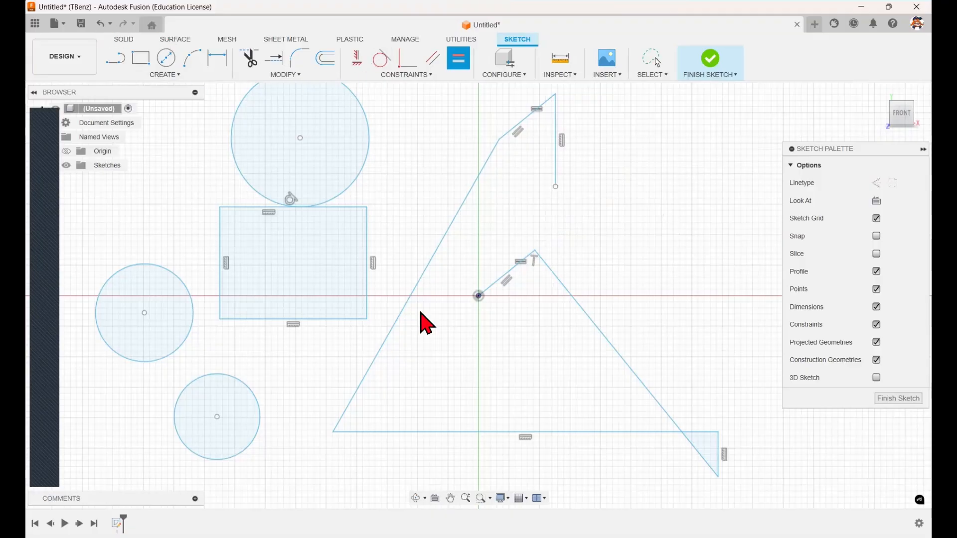
key(Escape)
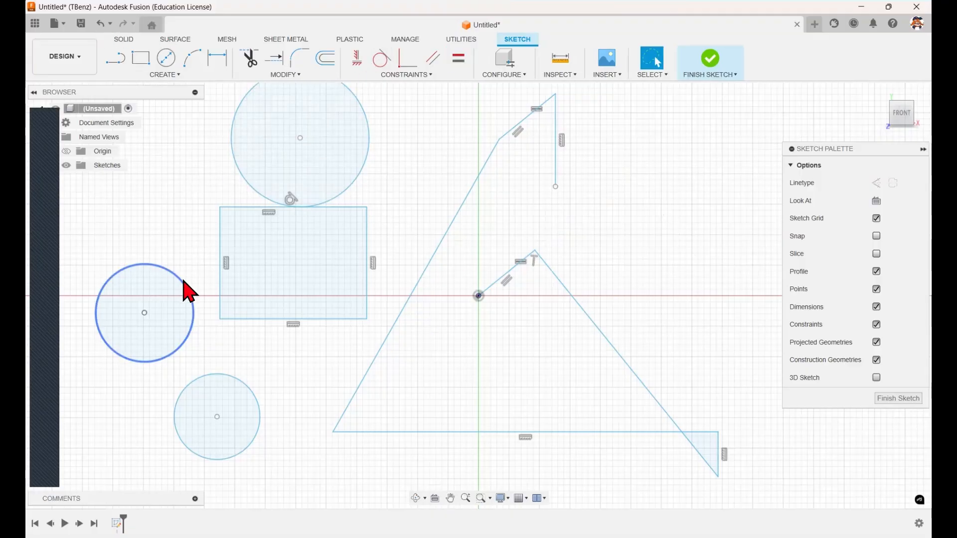
Apply an Equal constraint between the two small circles beside and below the rectangle.
click(186, 290)
click(221, 375)
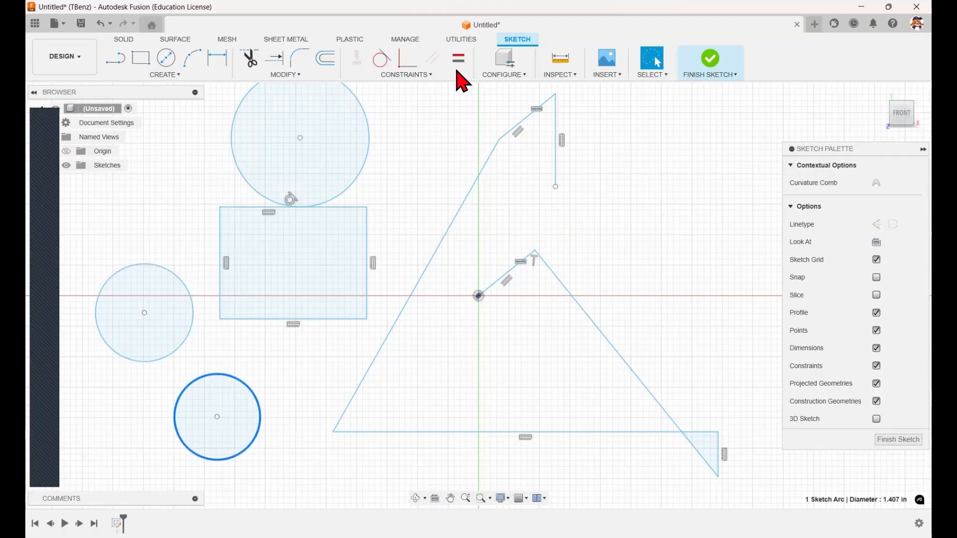
click(458, 60)
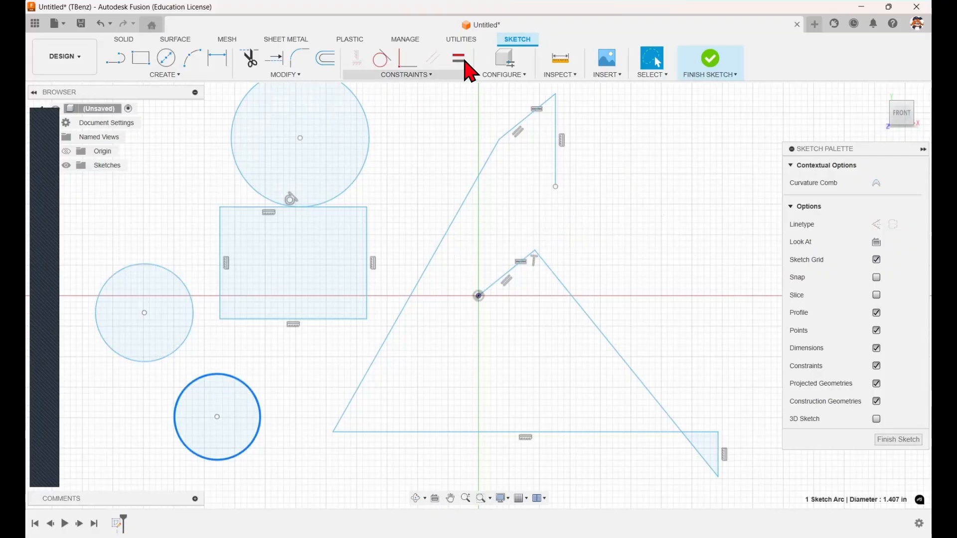
click(190, 310)
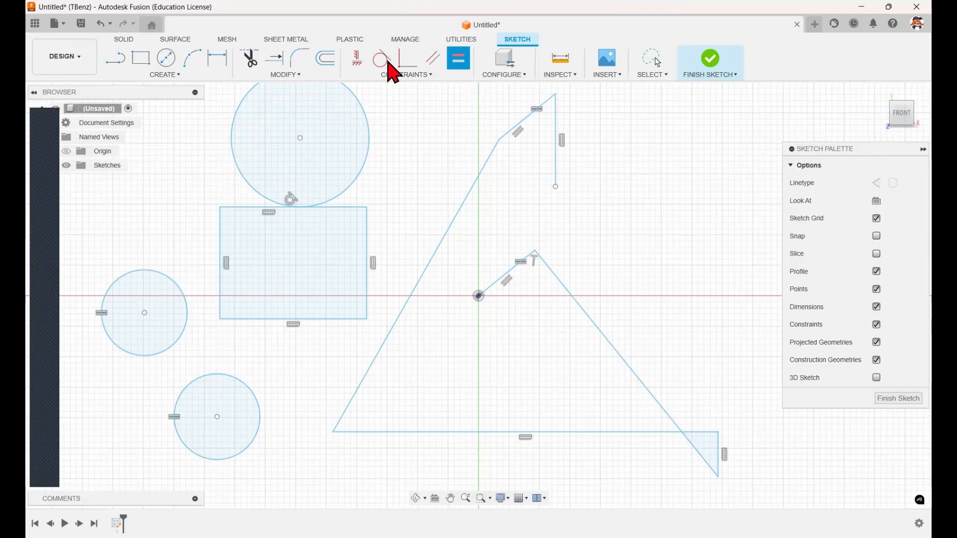
Draw connected lines: a horizontal about 1.89 in long, a vertical about 1.92 in down, and a short segment parallel to the long diagonal line.
click(117, 61)
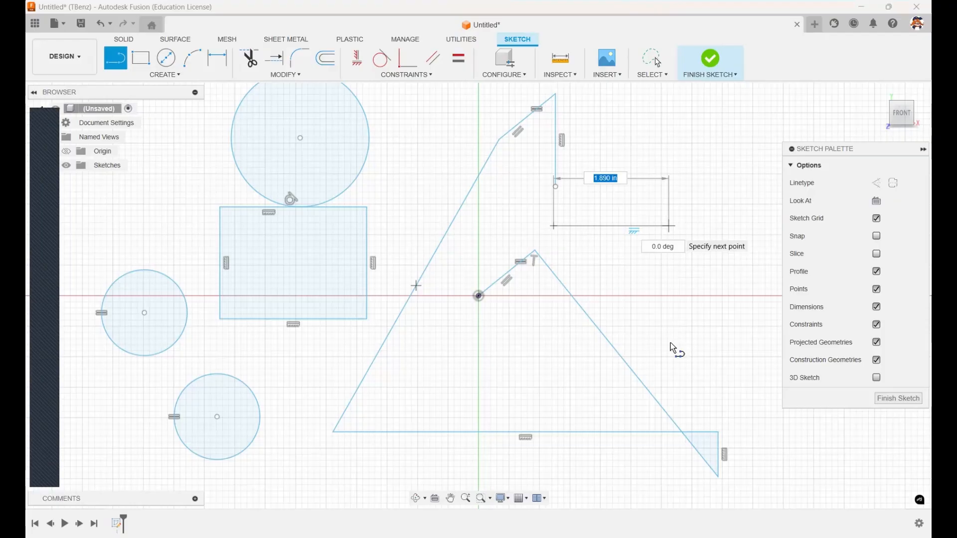
key(Return)
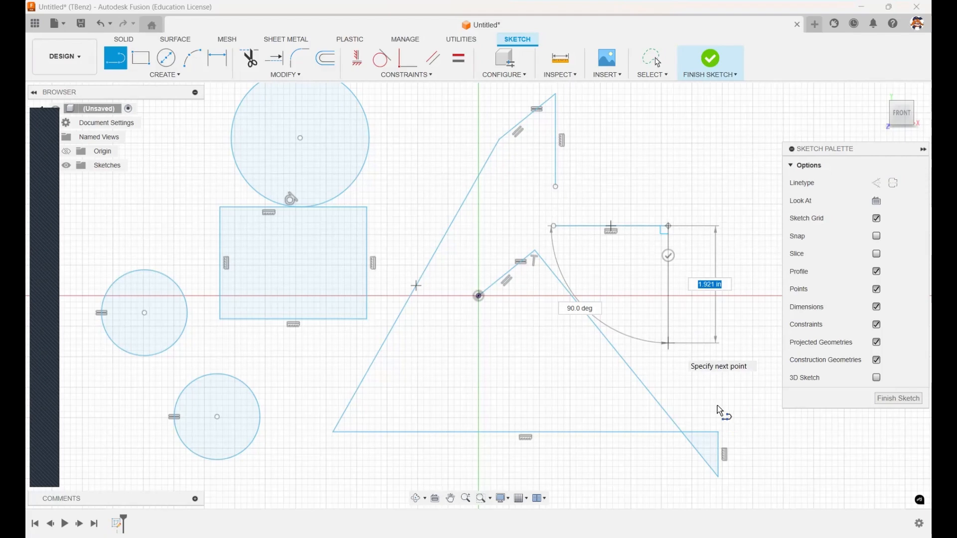
click(751, 425)
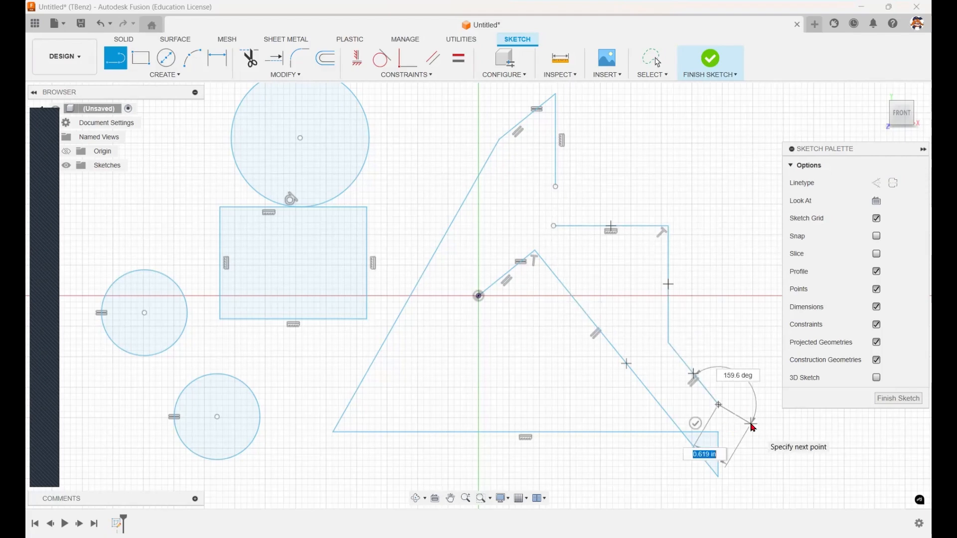
key(Escape)
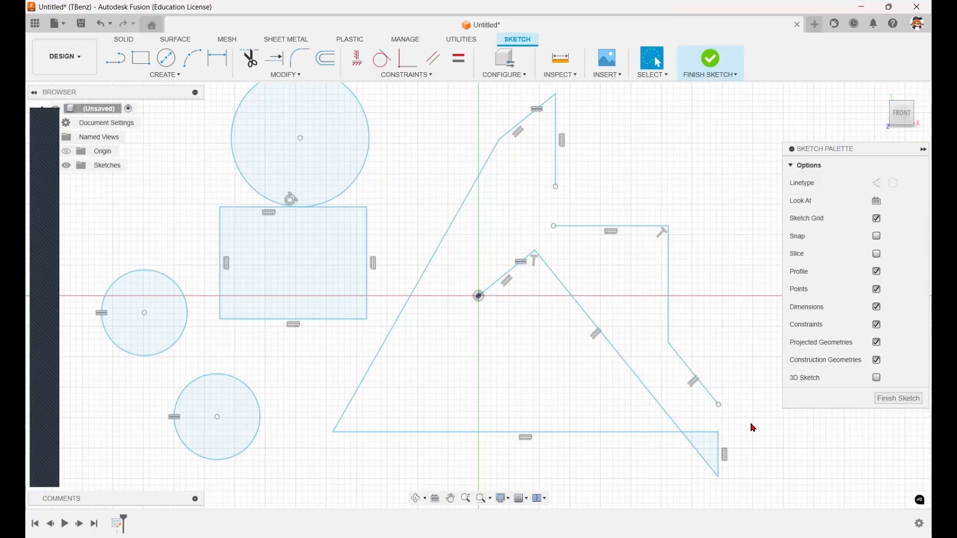
Delete the new line's horizontal constraint and the perpendicular constraint between the line from the origin and the long diagonal.
right_click(615, 235)
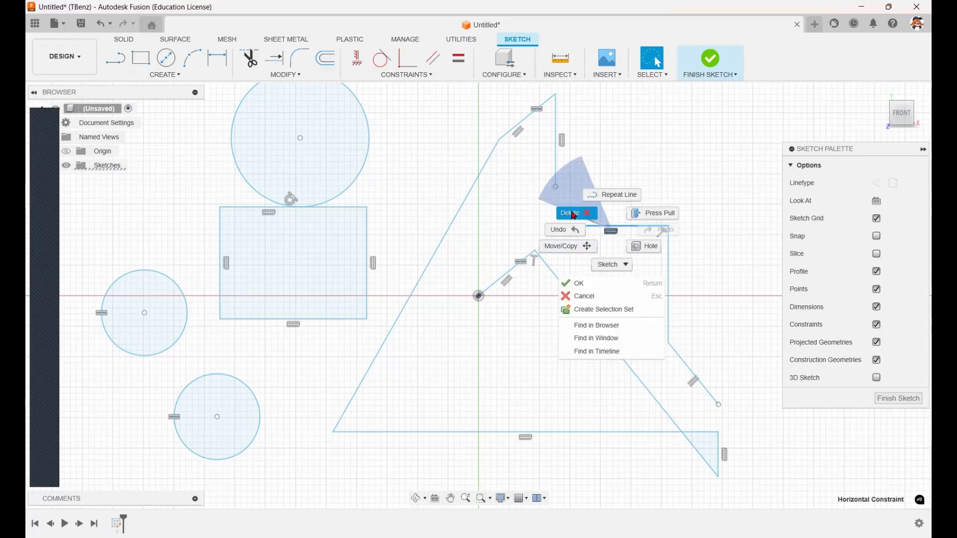
key(Delete)
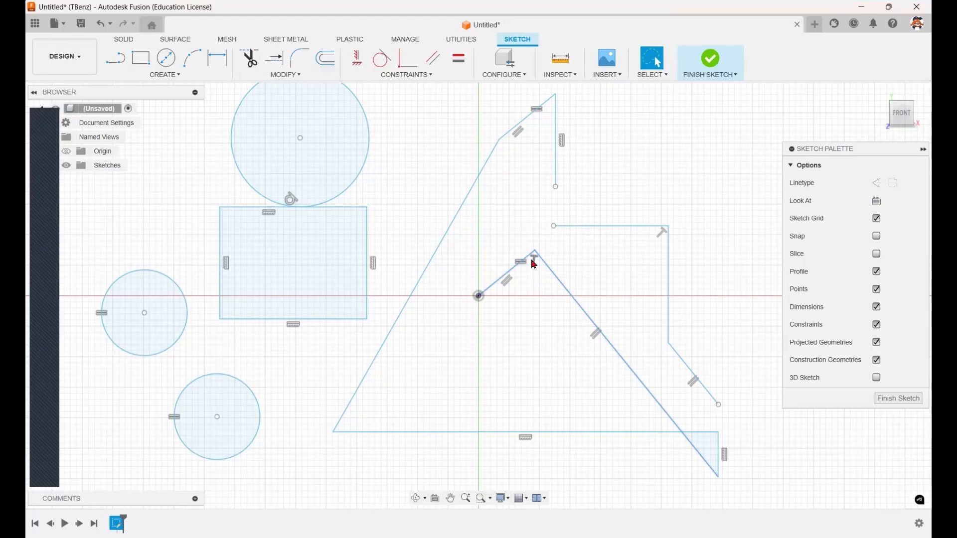
right_click(534, 264)
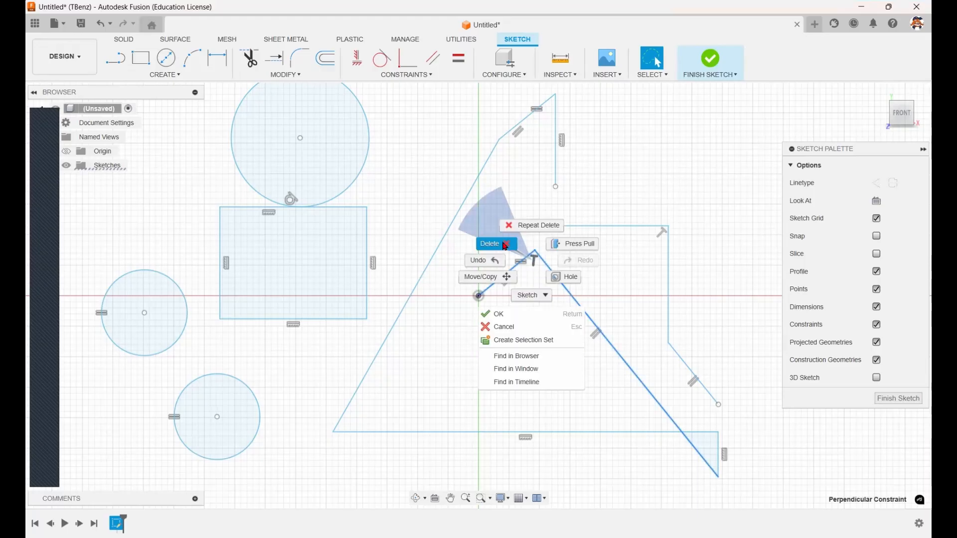
key(Delete)
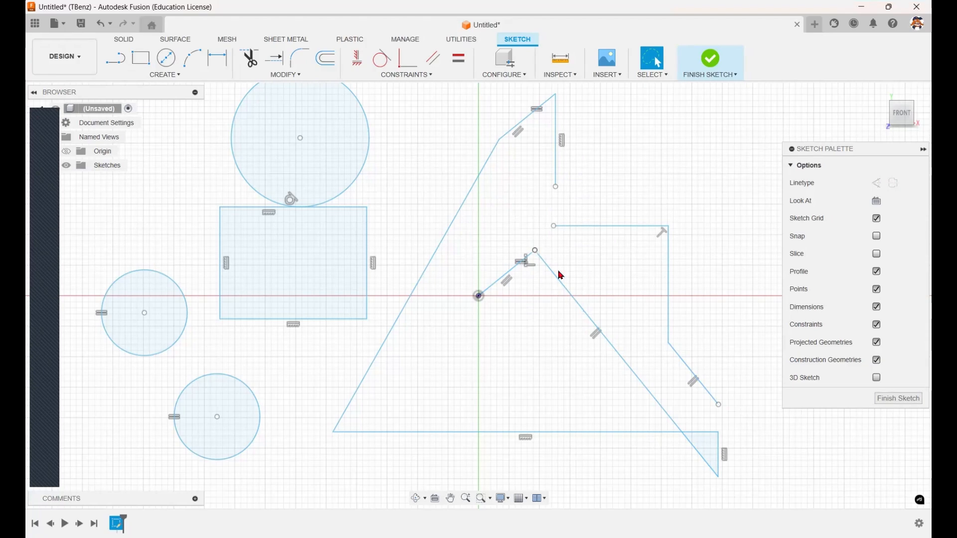
Select all the sketch geometry and delete it to clear the sketch.
scroll(603, 347, down, 3)
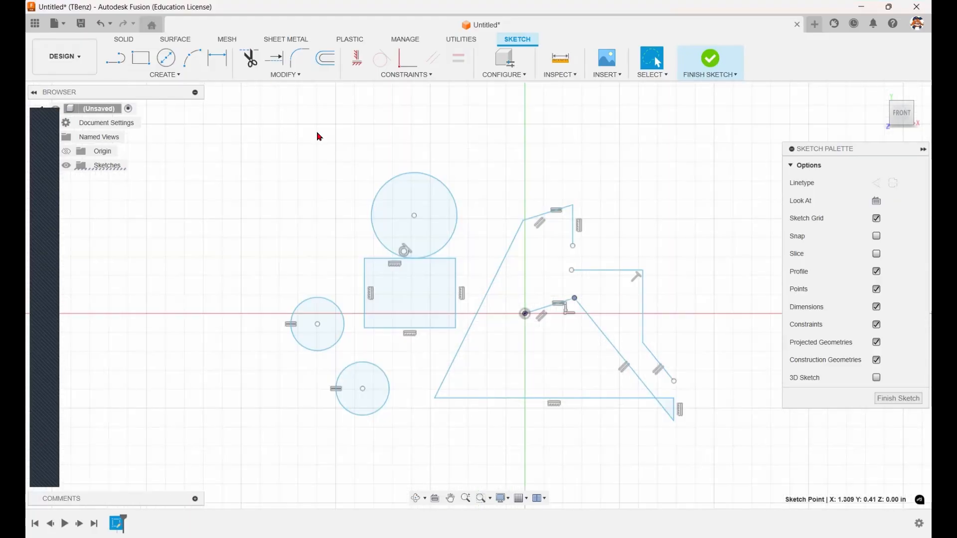
mouse_move(224, 121)
mouse_down()
mouse_move(264, 150)
mouse_move(316, 145)
mouse_move(289, 141)
mouse_move(501, 146)
mouse_move(731, 437)
mouse_move(449, 491)
mouse_move(252, 440)
mouse_up()
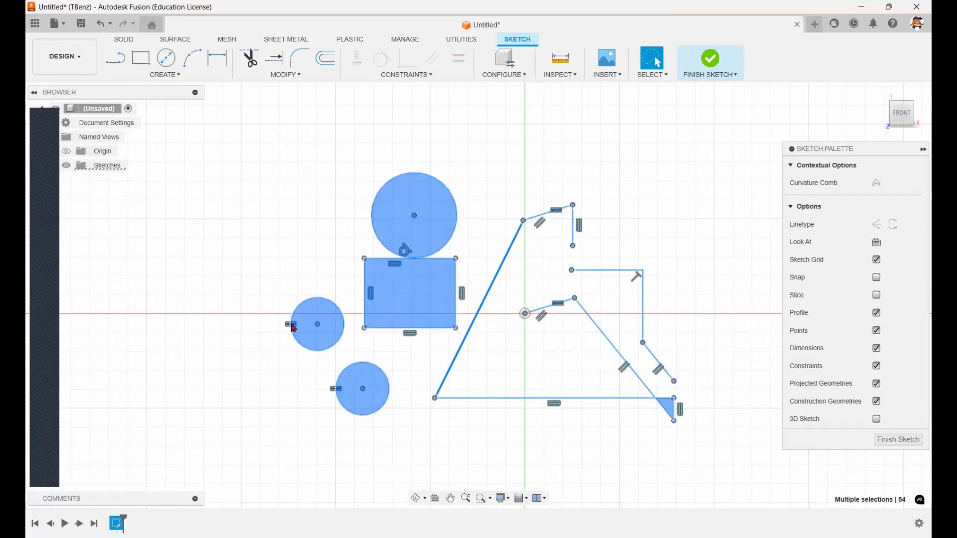
right_click(393, 200)
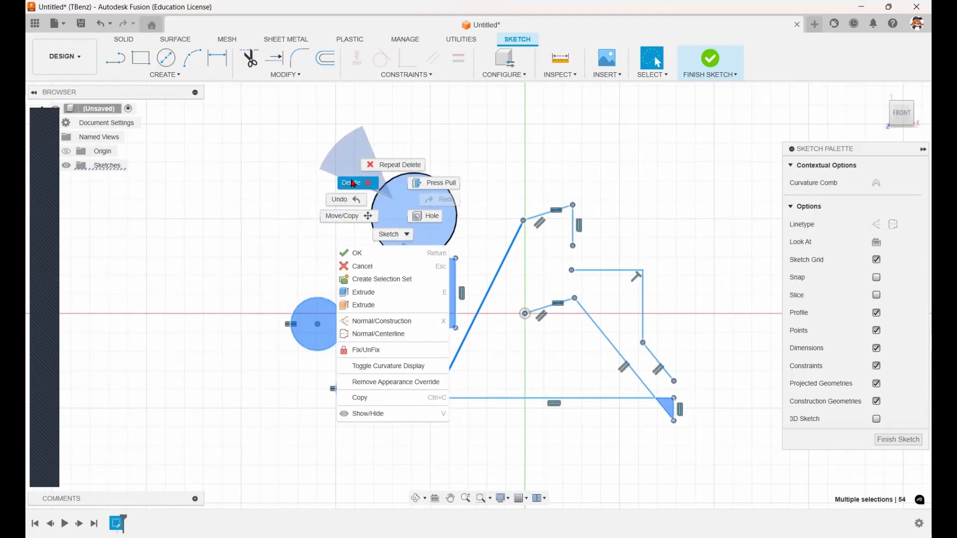
click(357, 184)
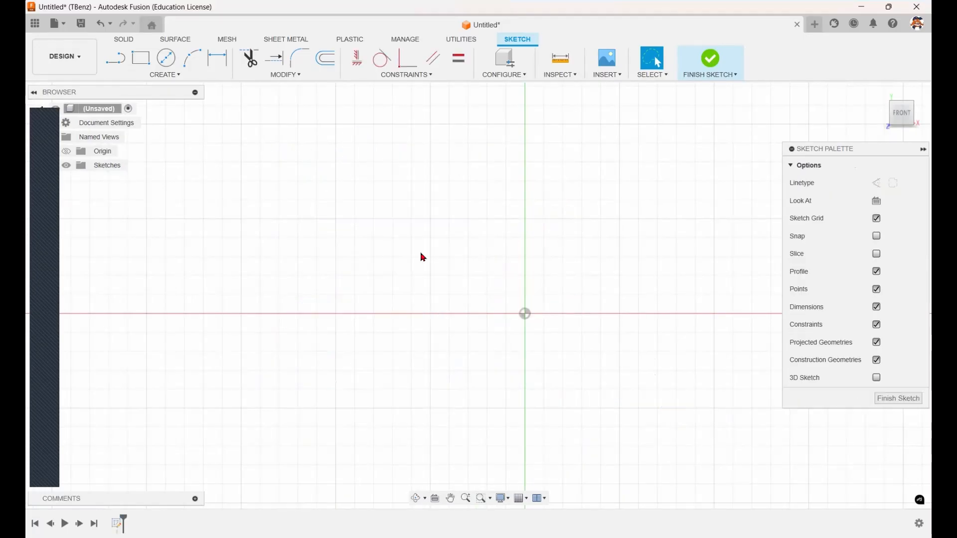
Draw a two-point rectangle from the origin up and to the right without entering sizes, and undo it.
click(133, 61)
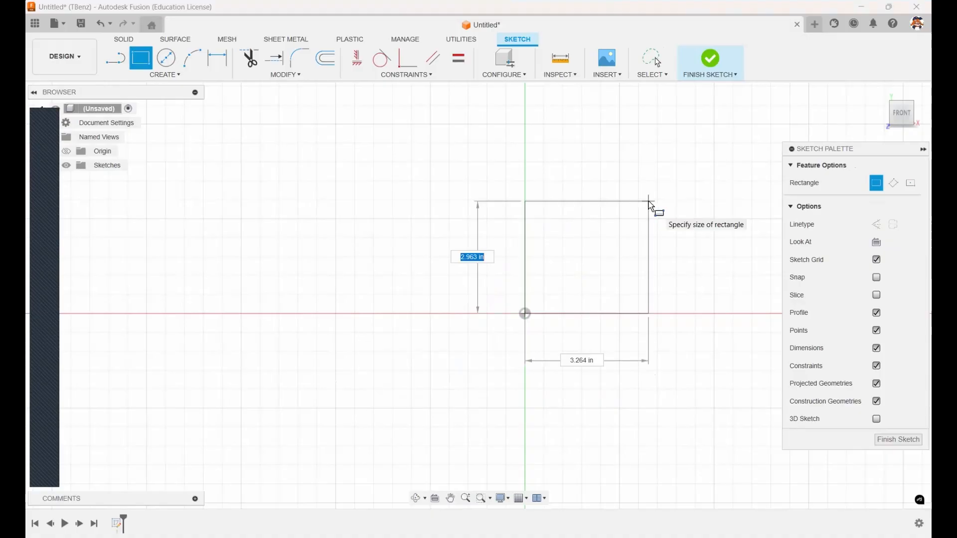
click(706, 168)
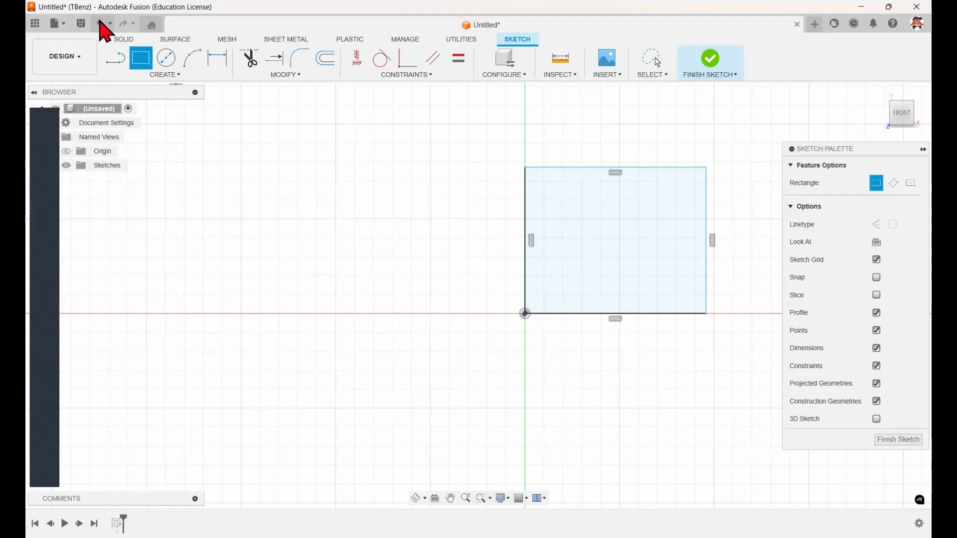
click(100, 23)
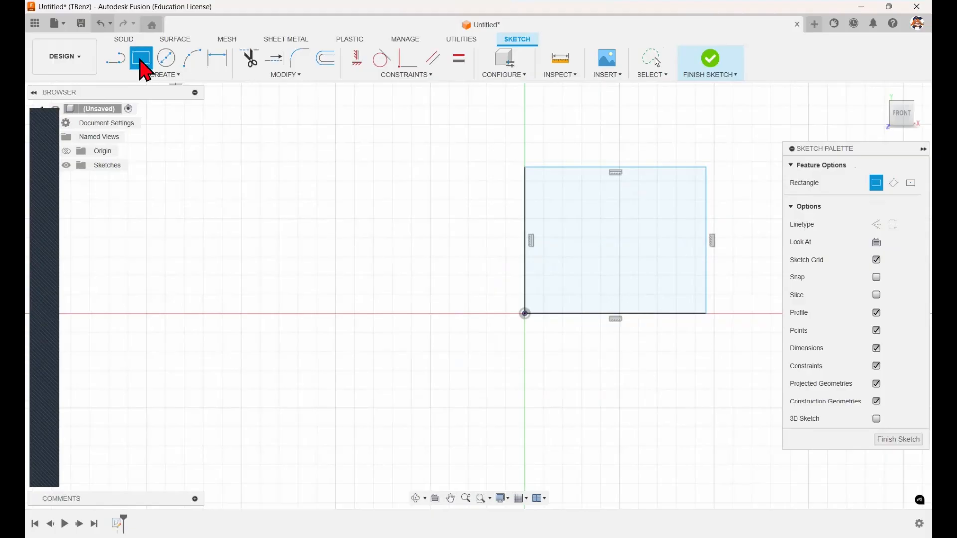
Draw a two-point rectangle from the origin with a height of 3 in and a width of 4 in.
click(141, 59)
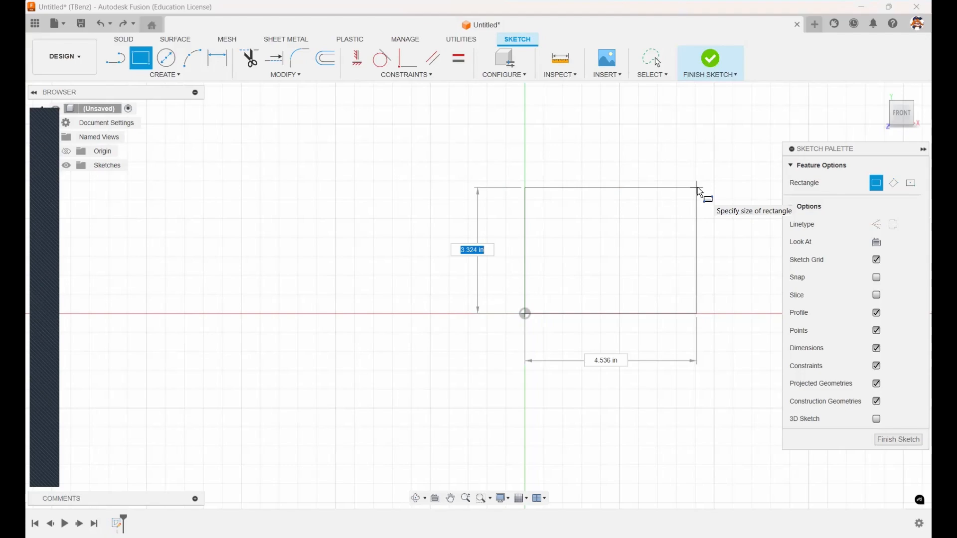
text(3)
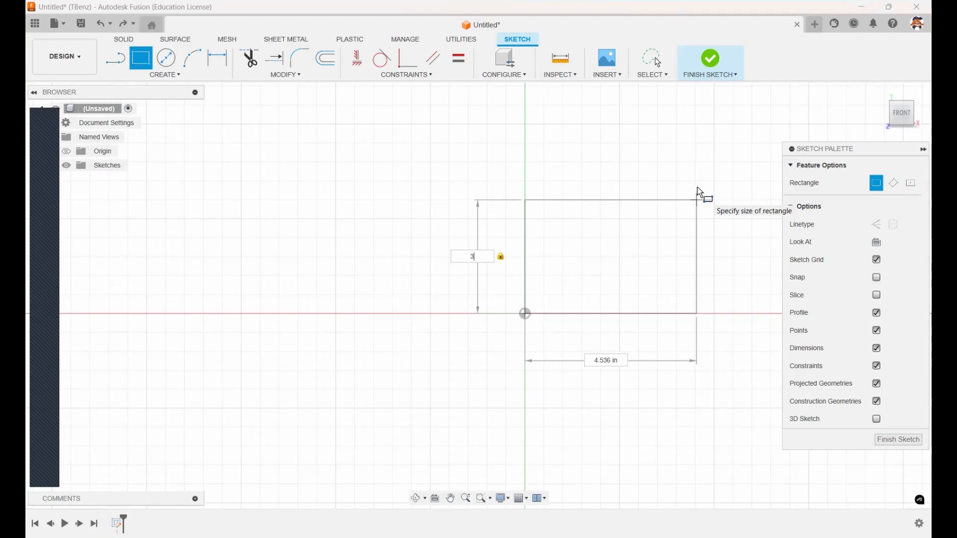
key(Tab)
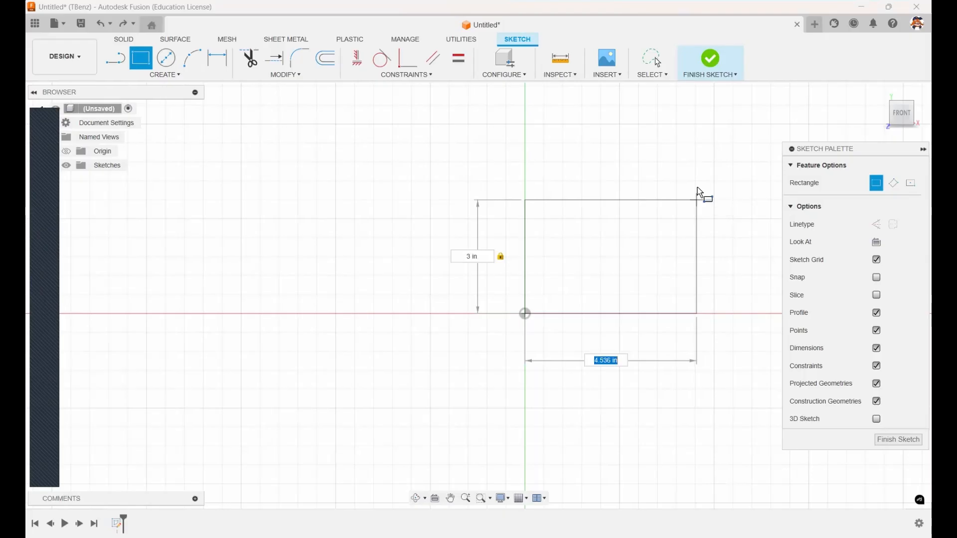
text(4)
key(Return)
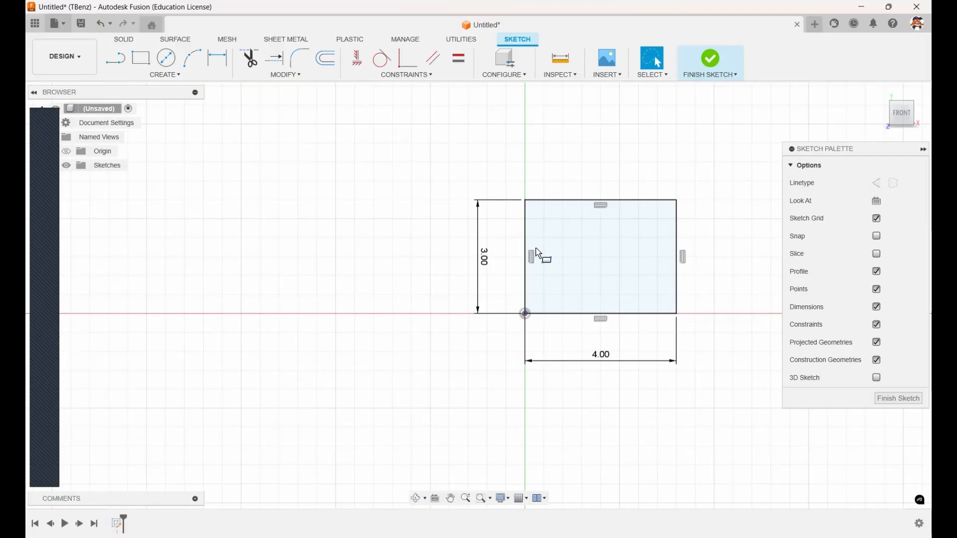
Undo the dimensioned rectangle and draw an undimensioned one from the origin, about 4.54 in wide.
key(ctrl+z)
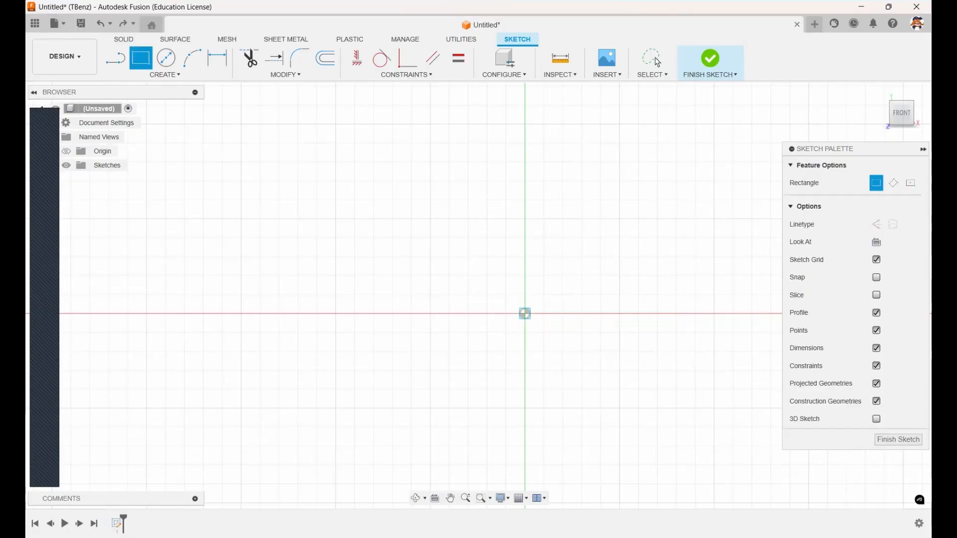
click(525, 313)
click(697, 190)
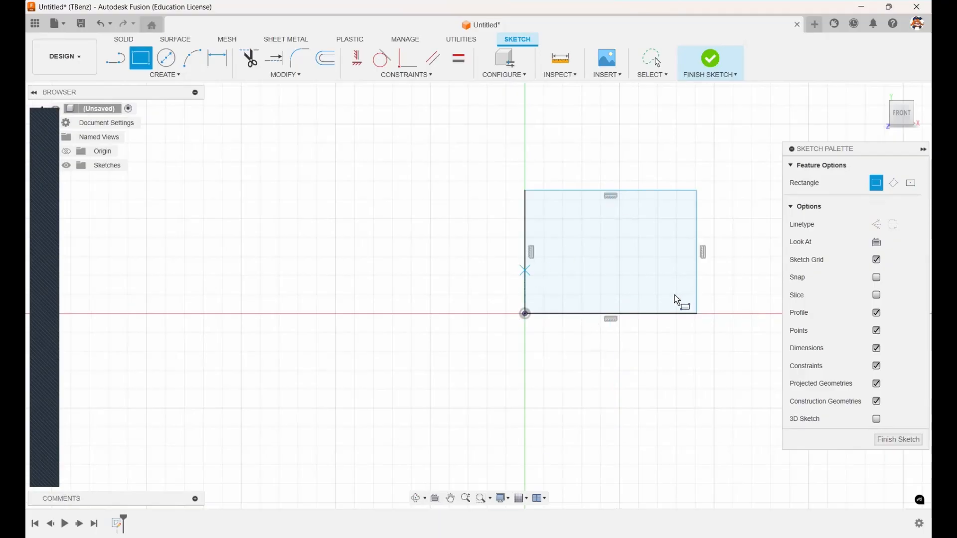
key(Escape)
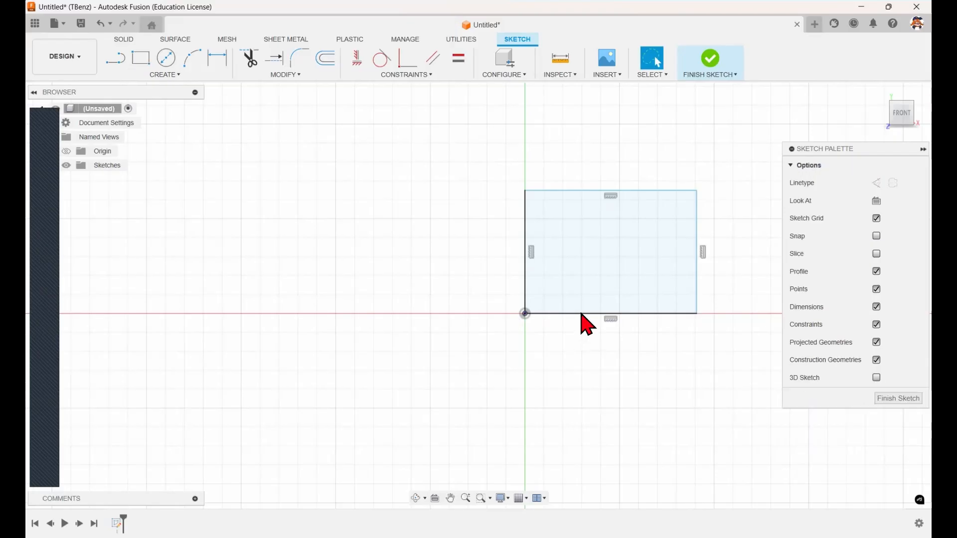
Move the rectangle's top edge up and its right edge inward, to about 4.4 in wide and 4.05 in high.
click(582, 315)
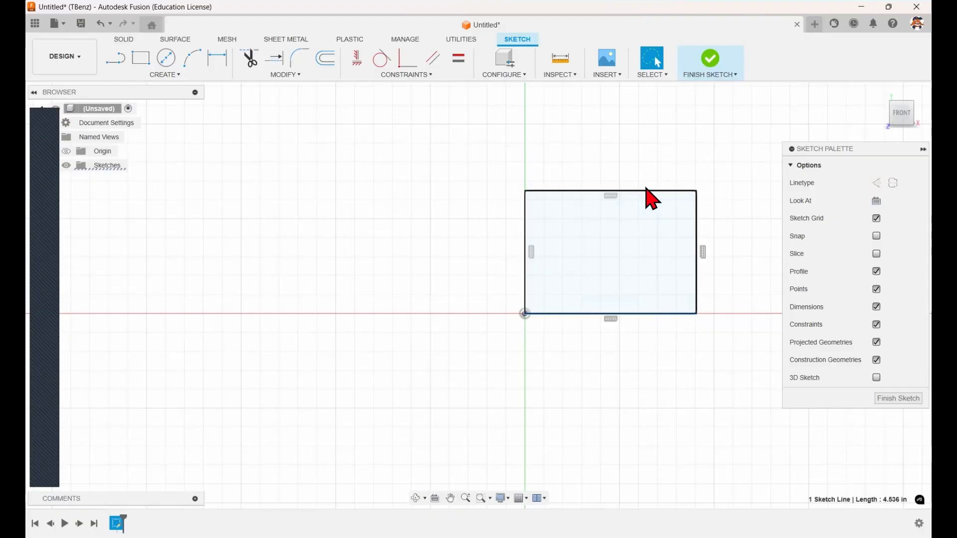
drag(646, 191, 640, 160)
mouse_move(701, 222)
mouse_down()
mouse_move(729, 225)
mouse_move(695, 227)
mouse_up()
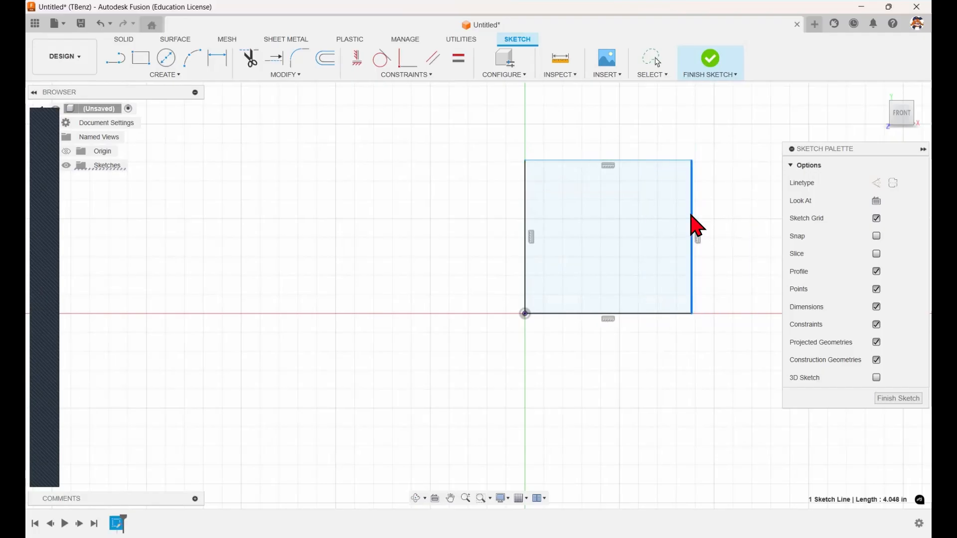
click(737, 177)
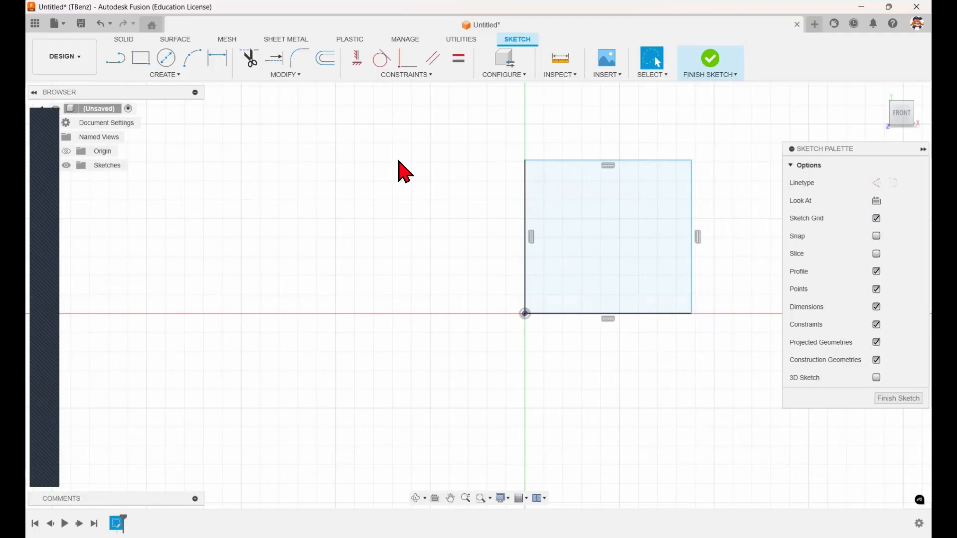
Add a sketch dimension above the rectangle's top edge and set it to 4 in.
click(216, 64)
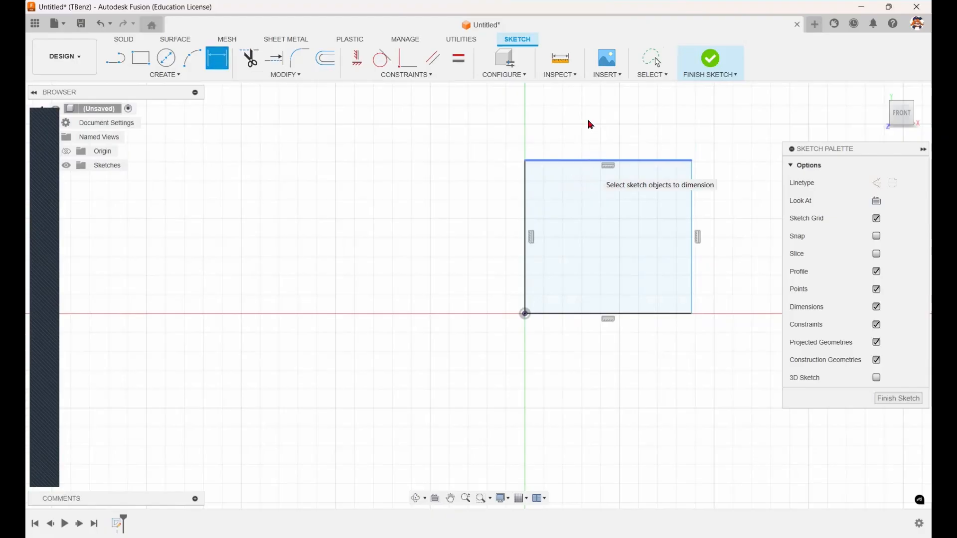
click(597, 161)
click(600, 120)
text(4)
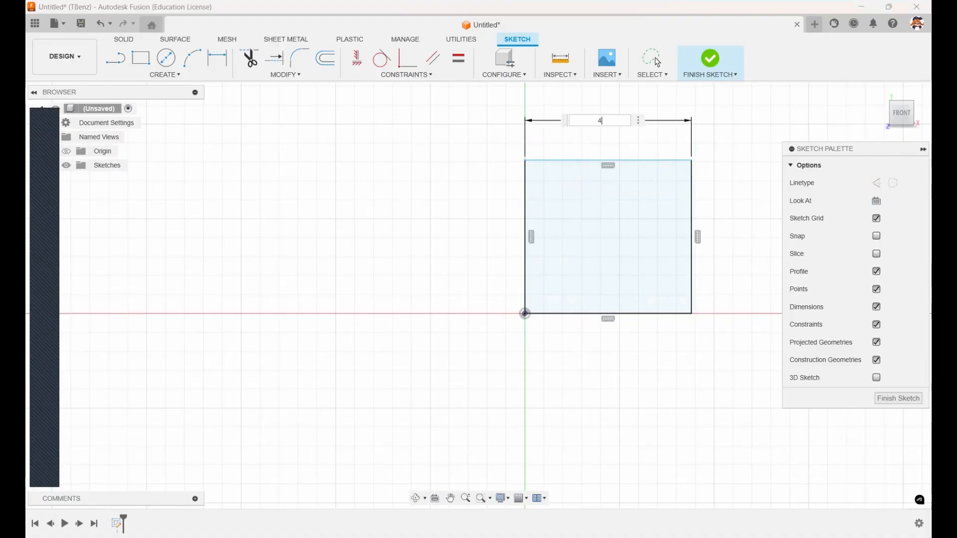
key(Return)
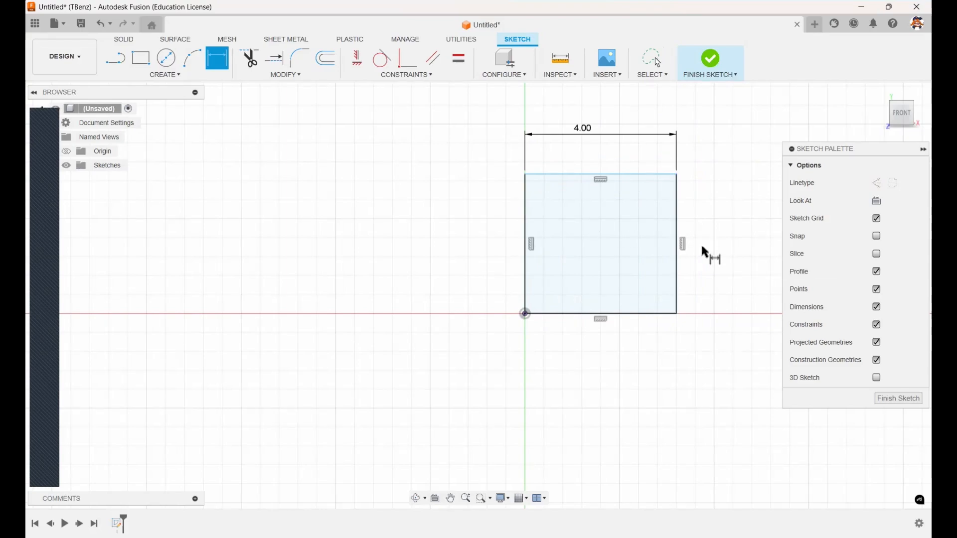
Cancel a second dimension on the top edge, undo the last width change and move the top edge down.
click(619, 173)
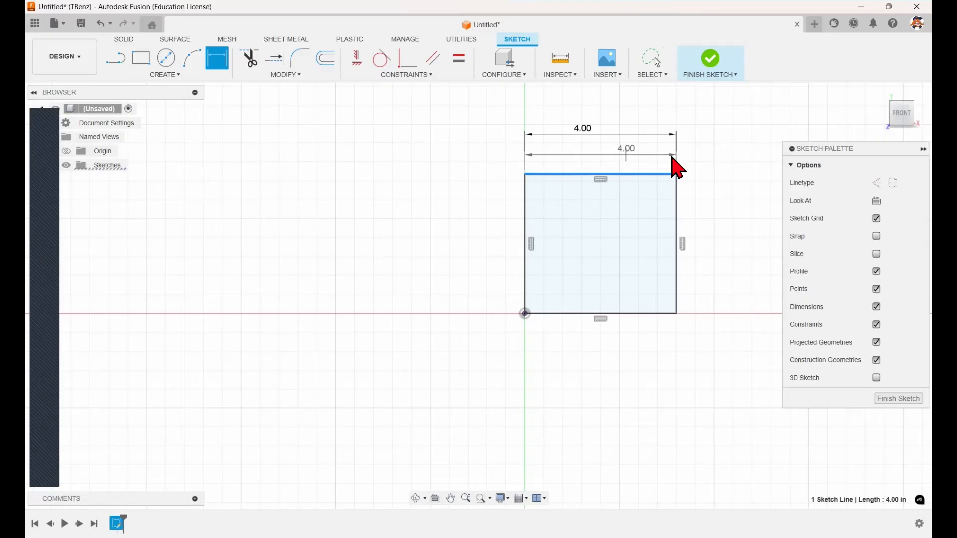
key(Escape)
right_click(713, 168)
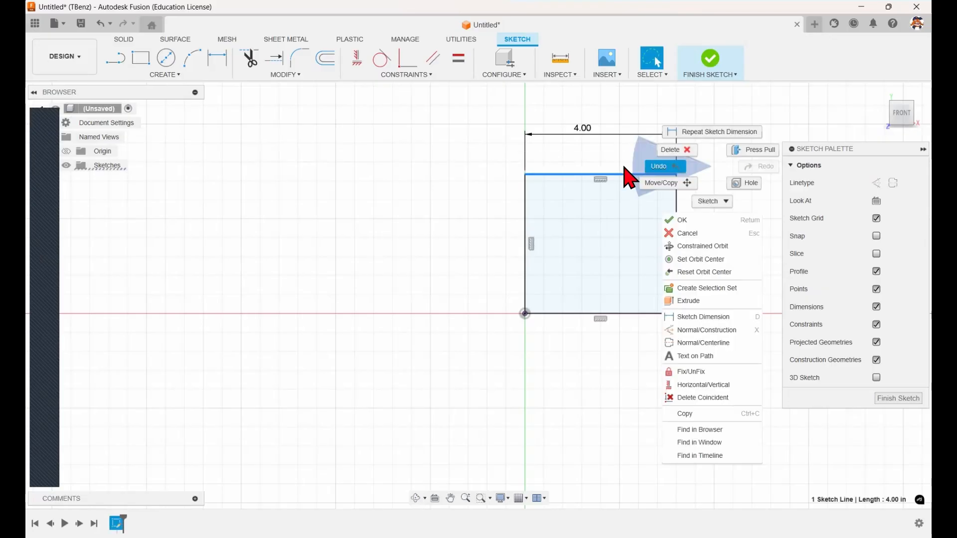
click(636, 161)
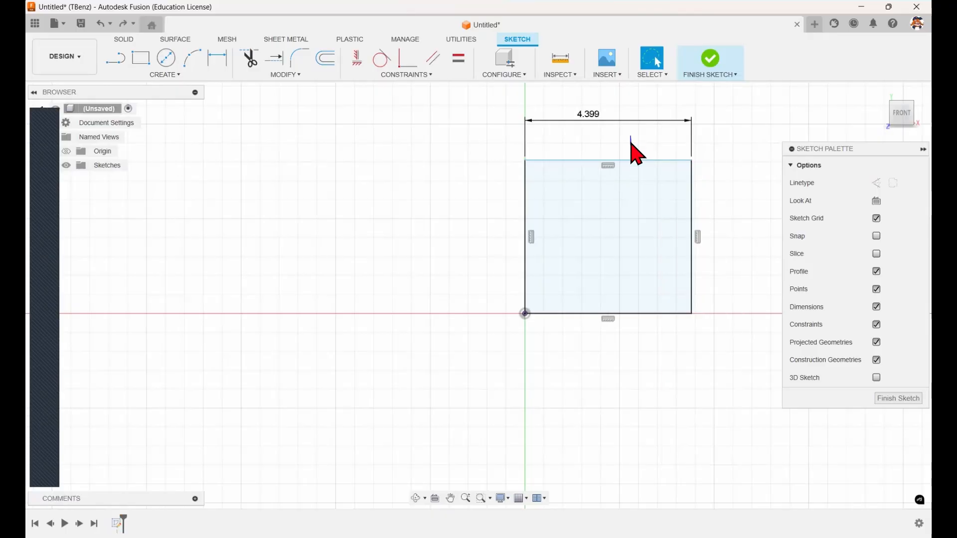
drag(641, 160, 654, 198)
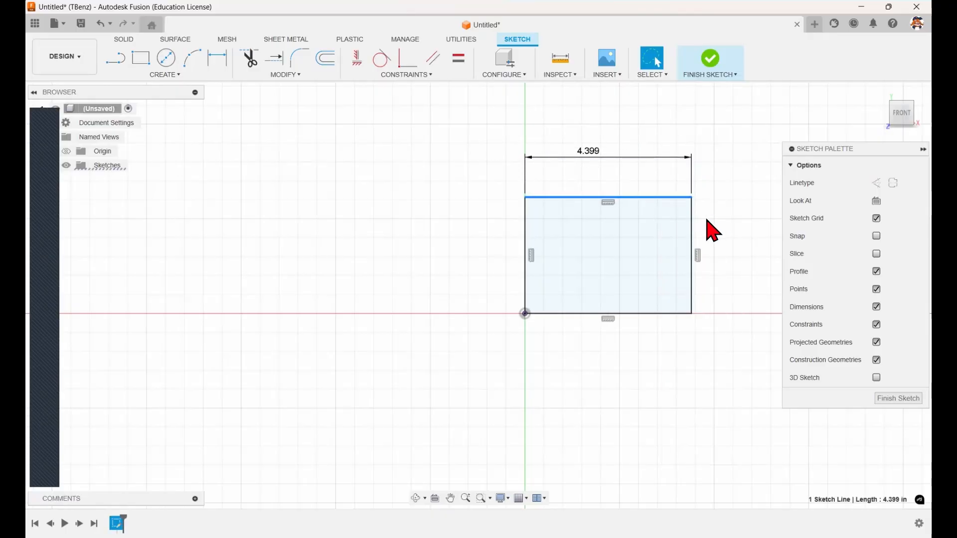
Dimension the distance between the rectangle's top and bottom edges as 3 in and finish the sketch.
click(659, 198)
click(216, 60)
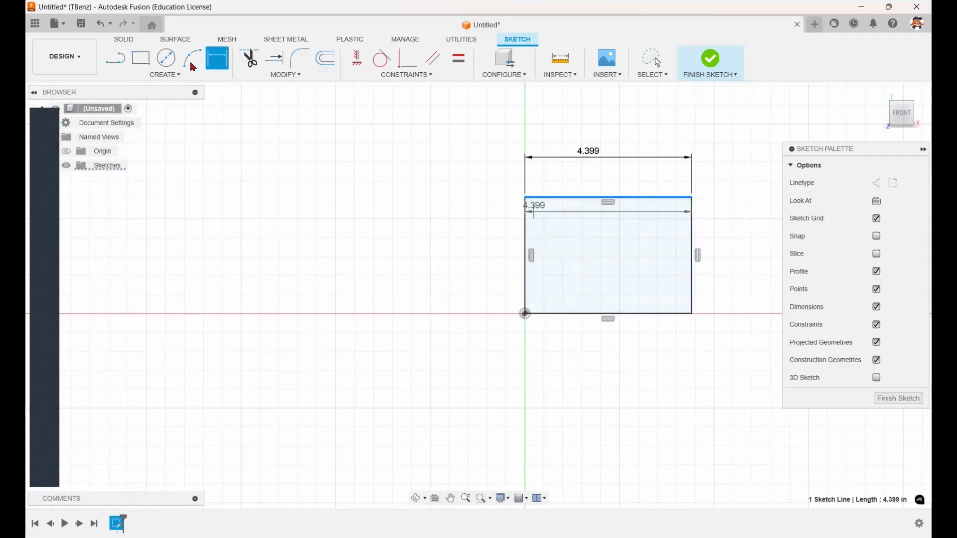
click(560, 197)
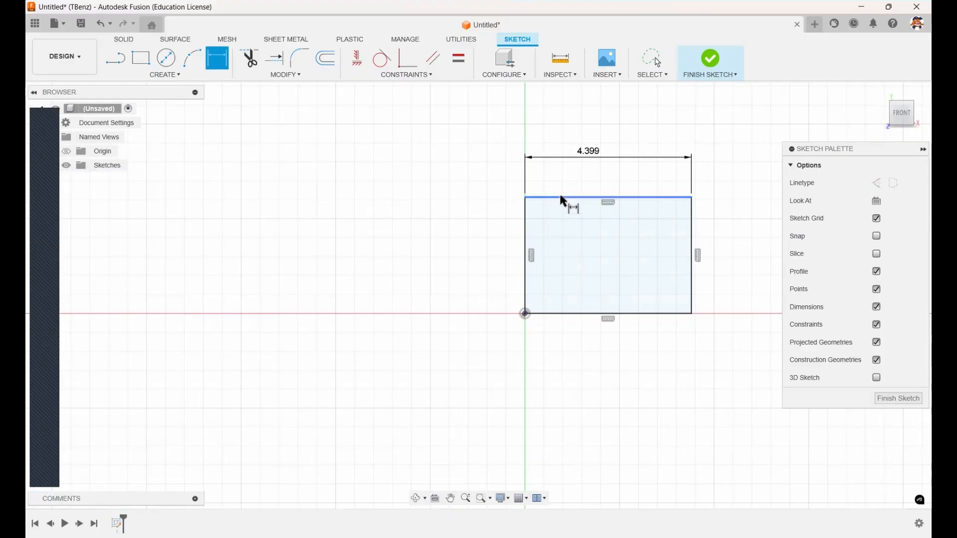
click(564, 313)
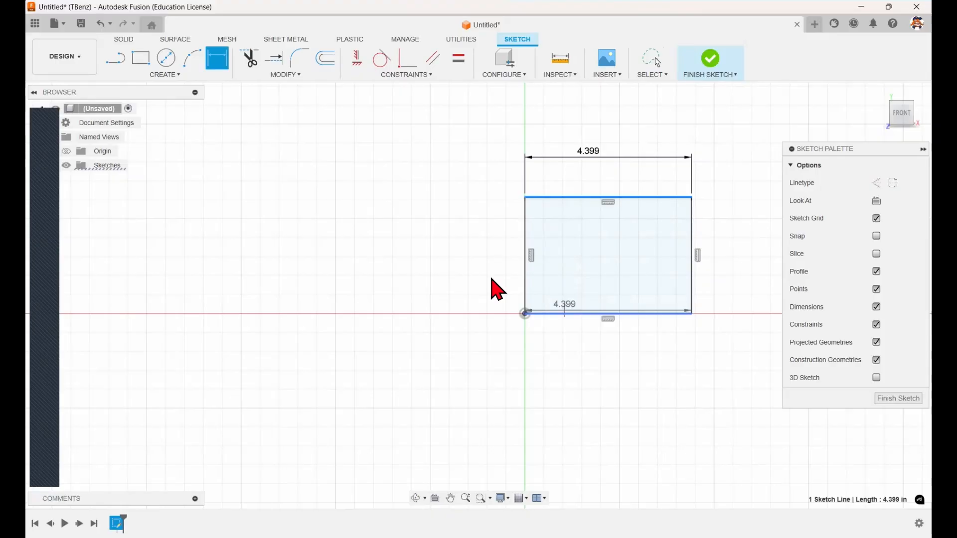
text(3)
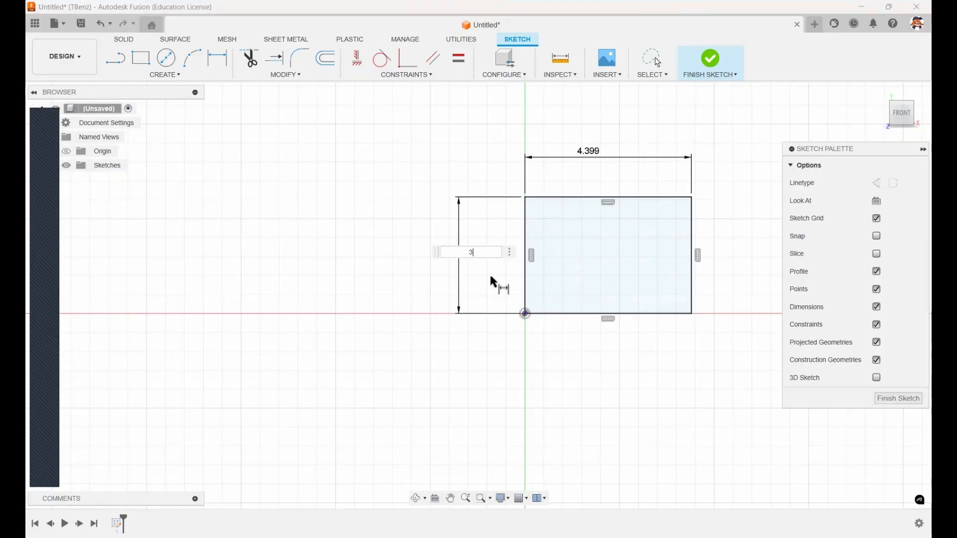
key(Return)
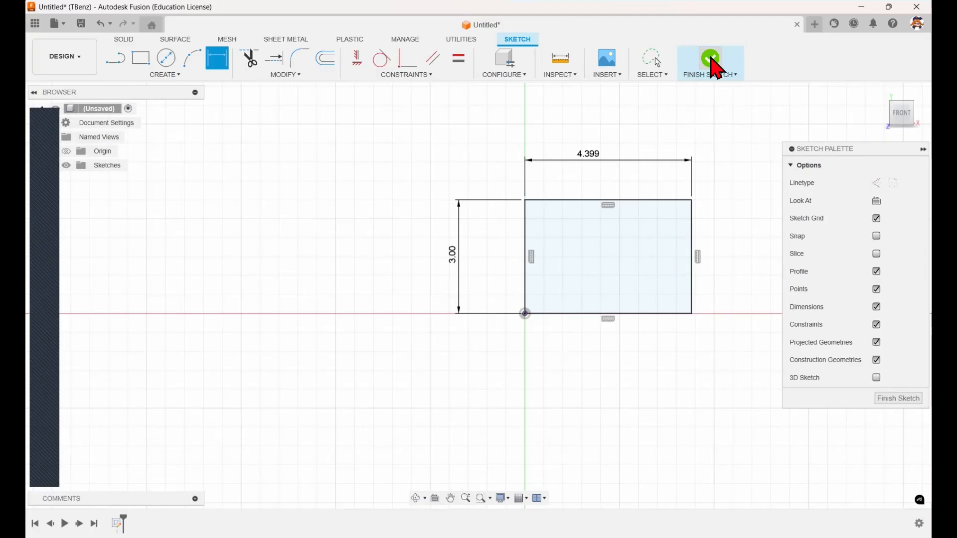
click(712, 67)
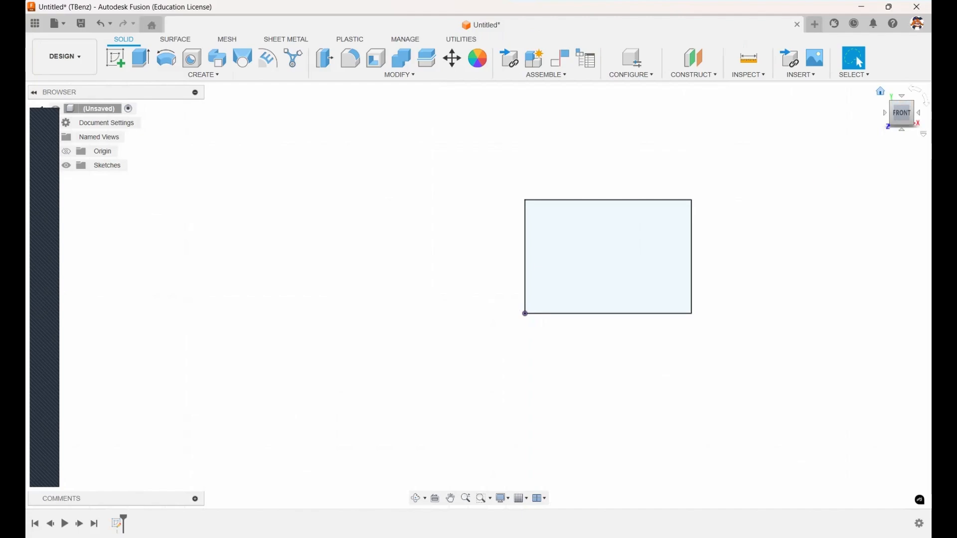
Extrude the rectangle profile backward by -2 in as a new body, viewed from the home orientation.
click(881, 91)
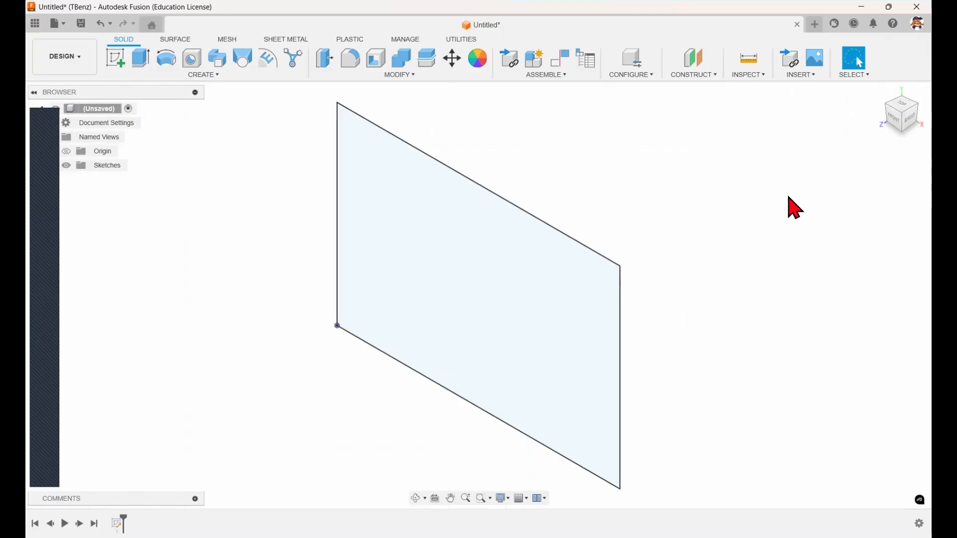
scroll(737, 315, down, 4)
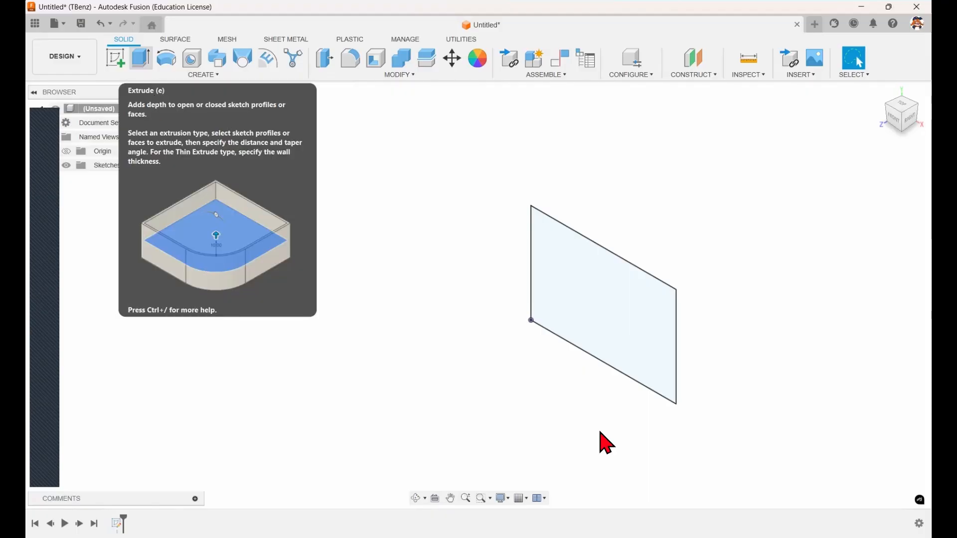
key(e)
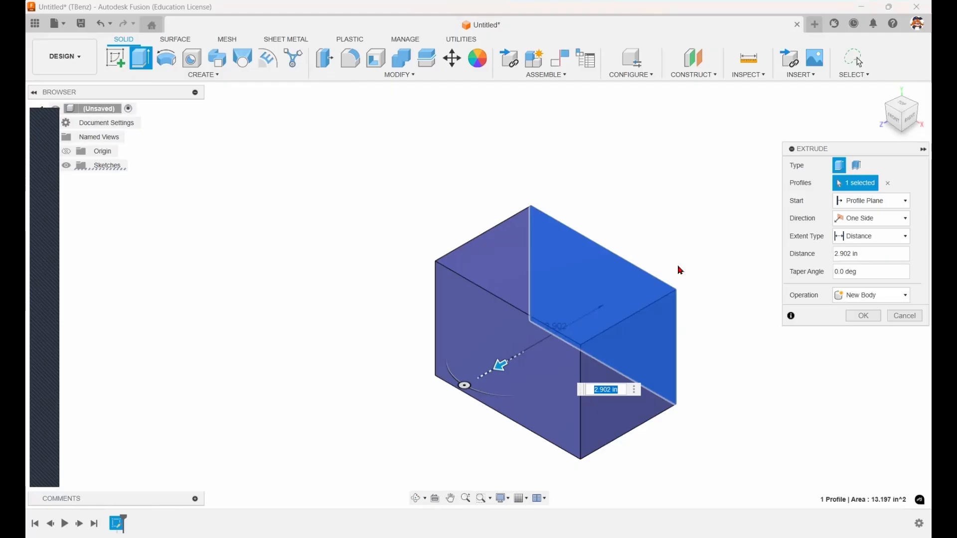
drag(500, 365, 692, 253)
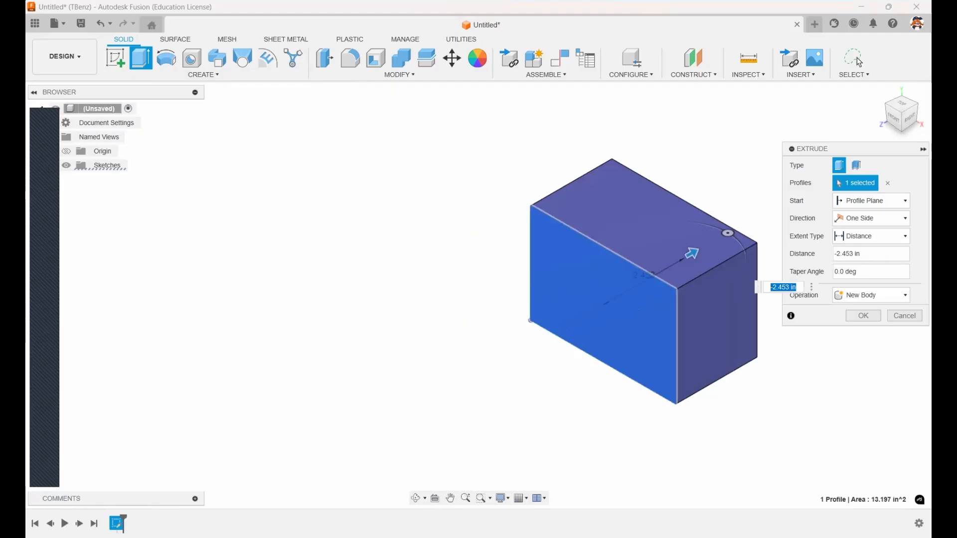
double_click(837, 254)
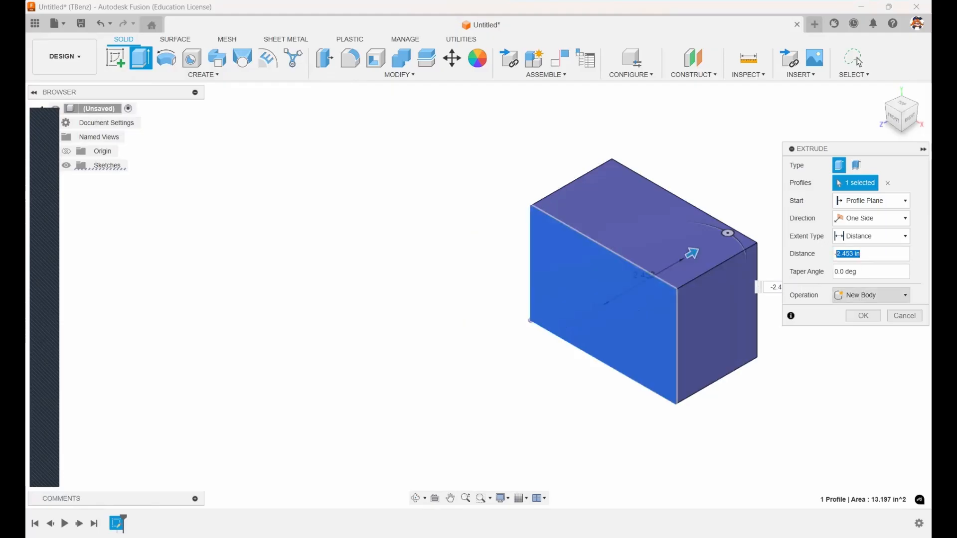
text(2)
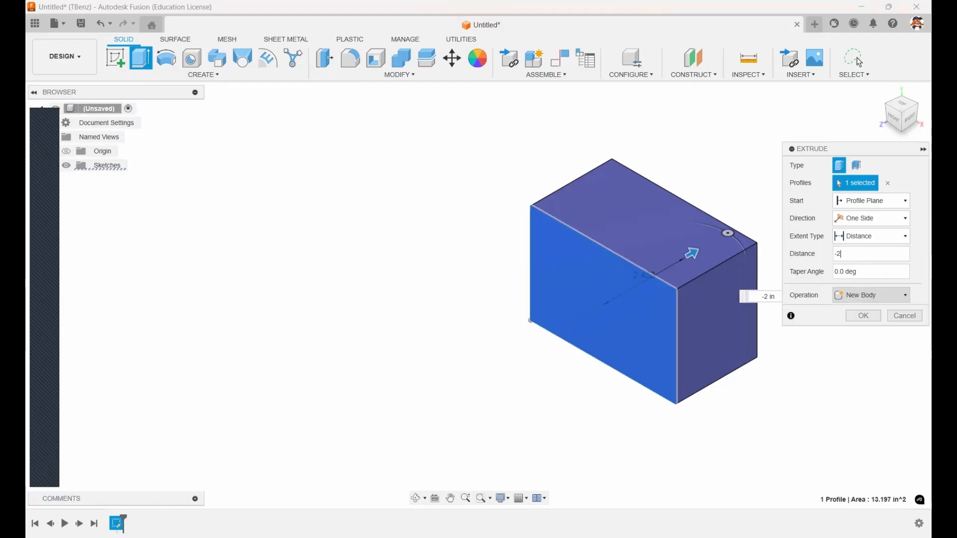
key(Return)
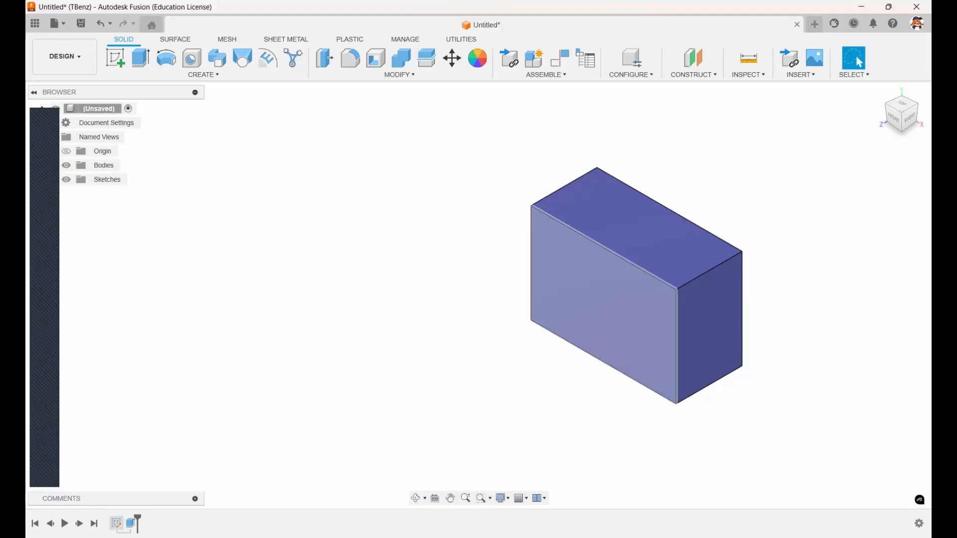
Reopen the block's base sketch and its extrude feature to review their editable settings, closing each without changes.
double_click(116, 523)
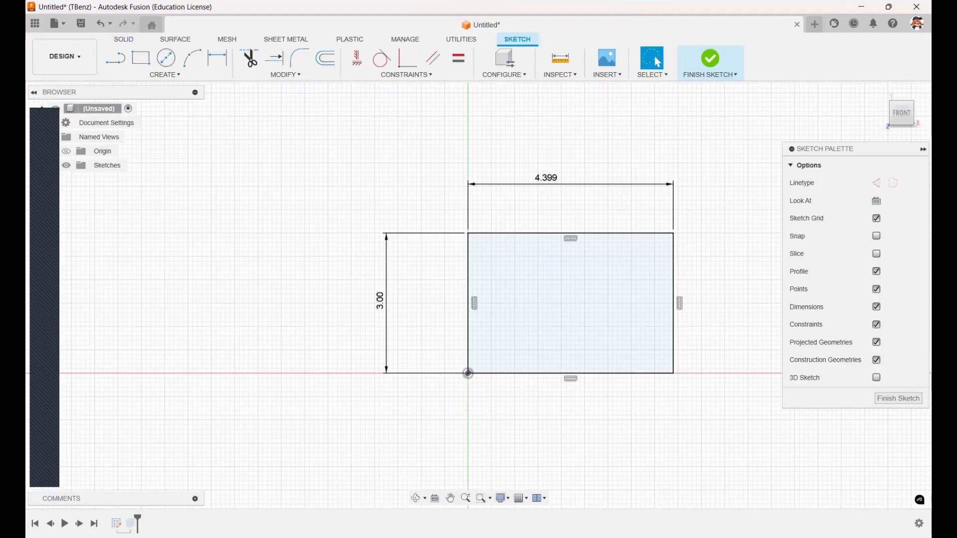
click(710, 69)
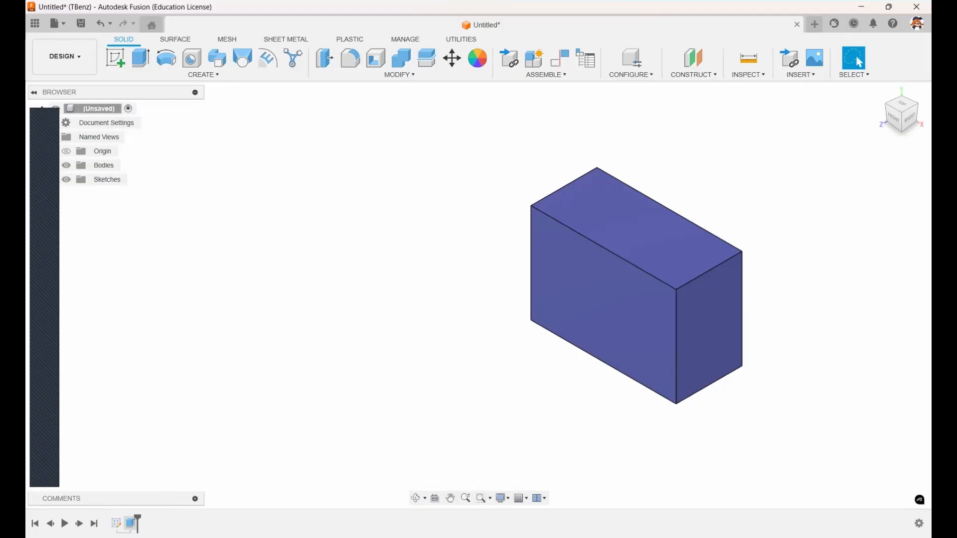
double_click(132, 524)
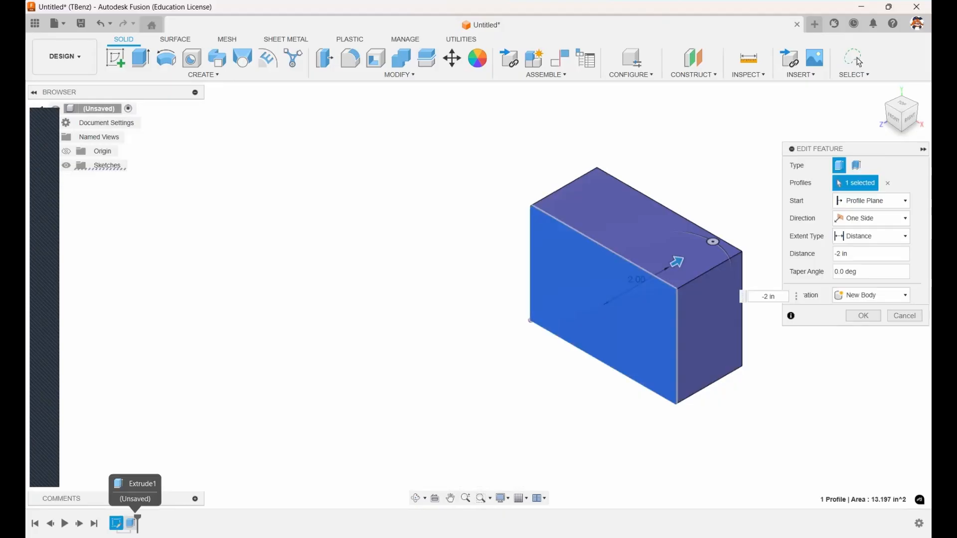
key(Return)
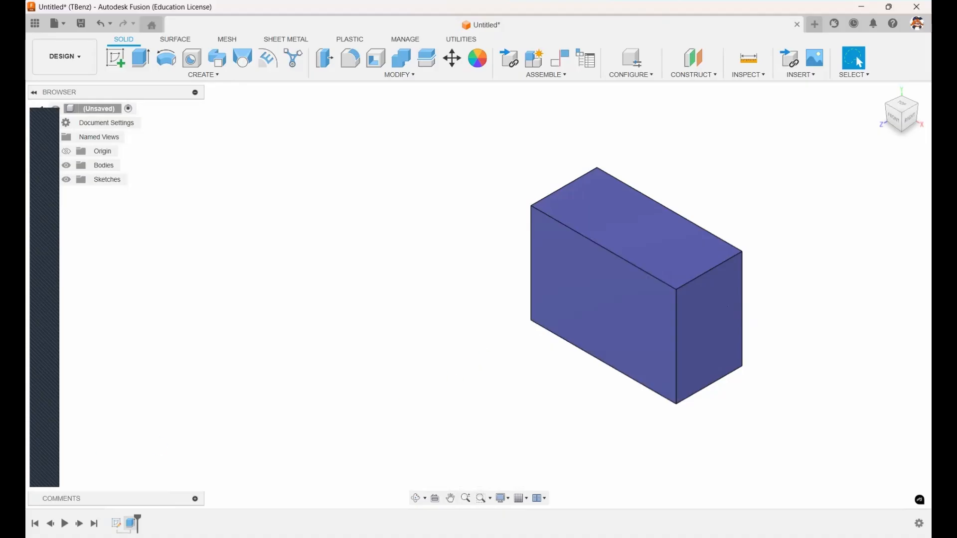
Create a new sketch on the front face of the block.
click(639, 291)
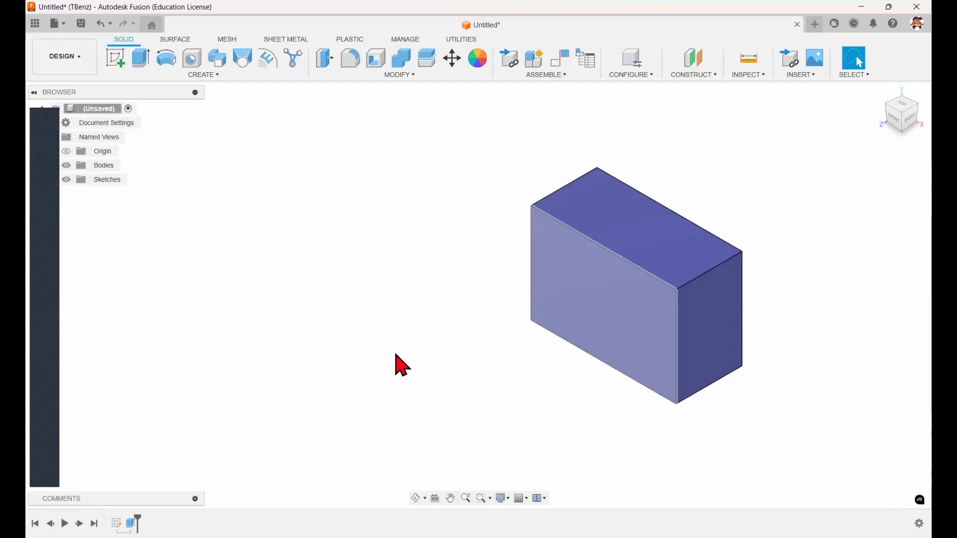
click(348, 412)
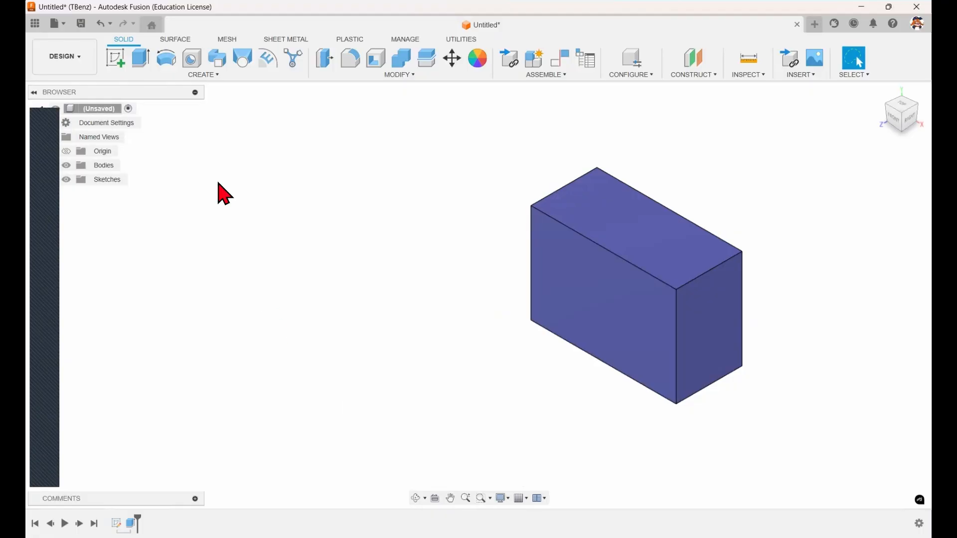
click(117, 59)
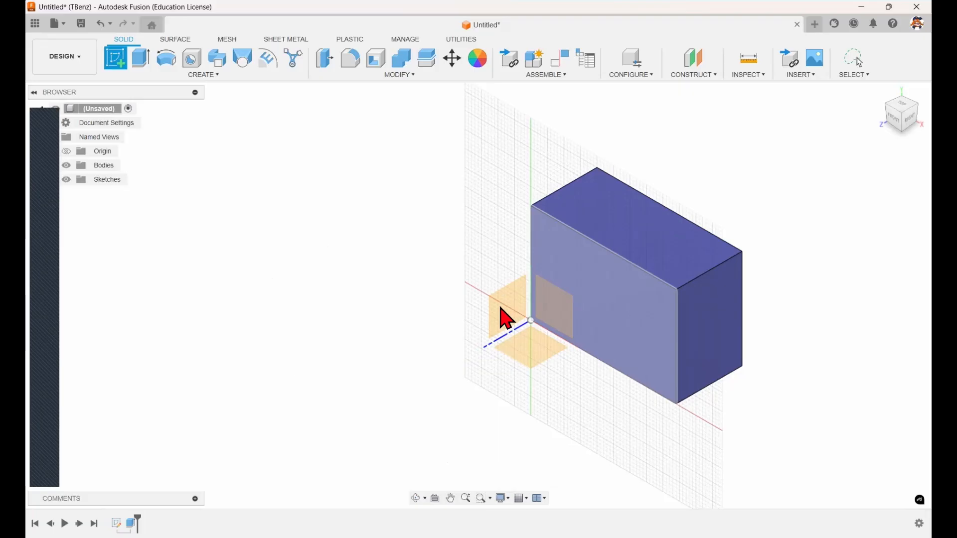
click(646, 246)
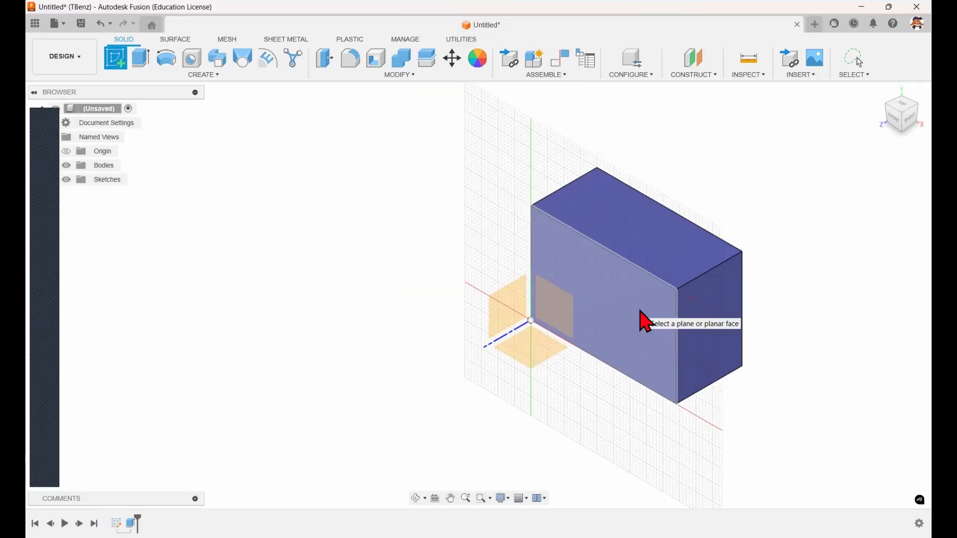
click(655, 380)
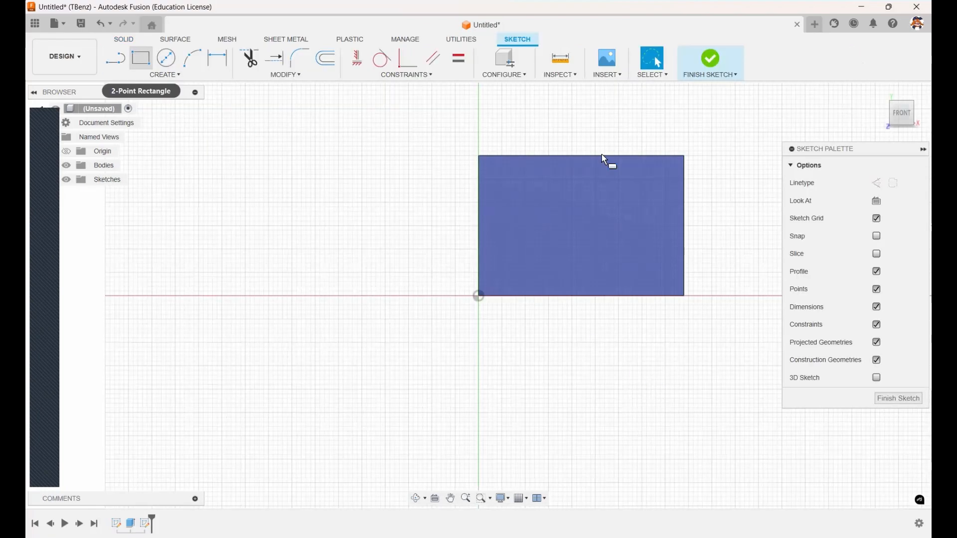
Draw a 2 in by 2 in rectangle inward from the front face's upper-right corner and finish the sketch.
key(r)
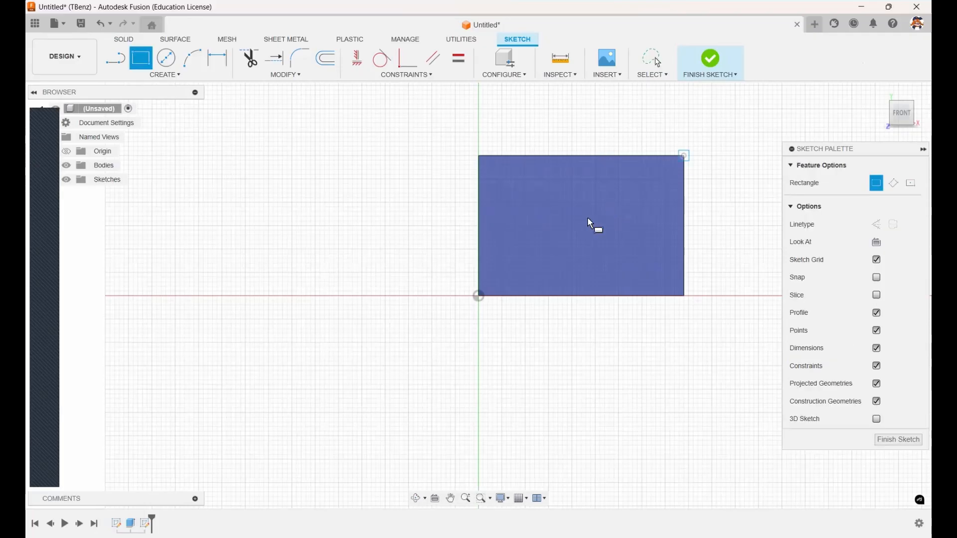
text(2)
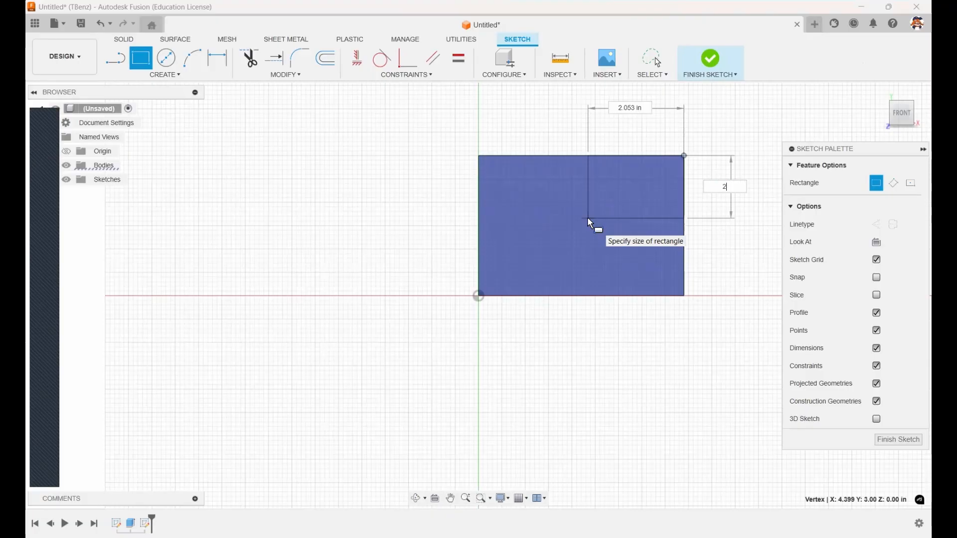
key(Tab)
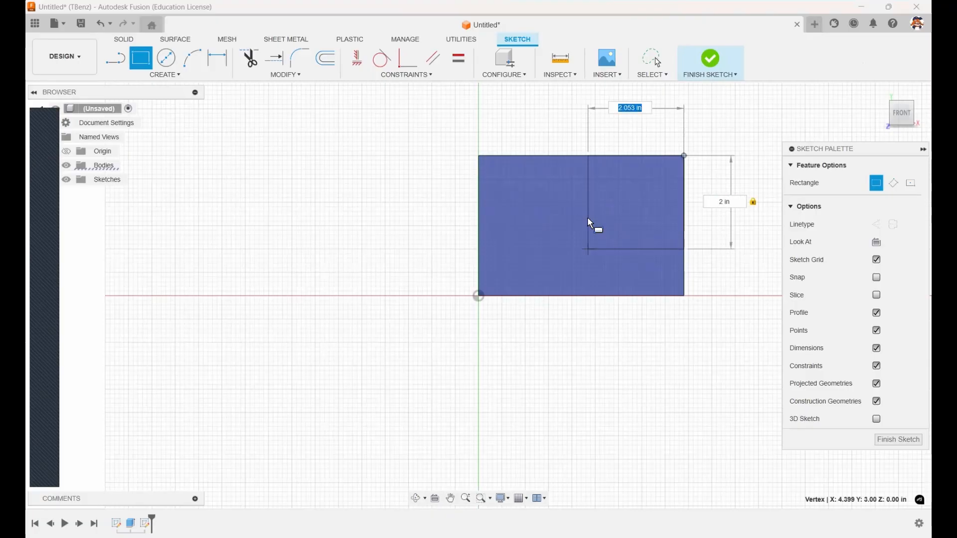
text(2)
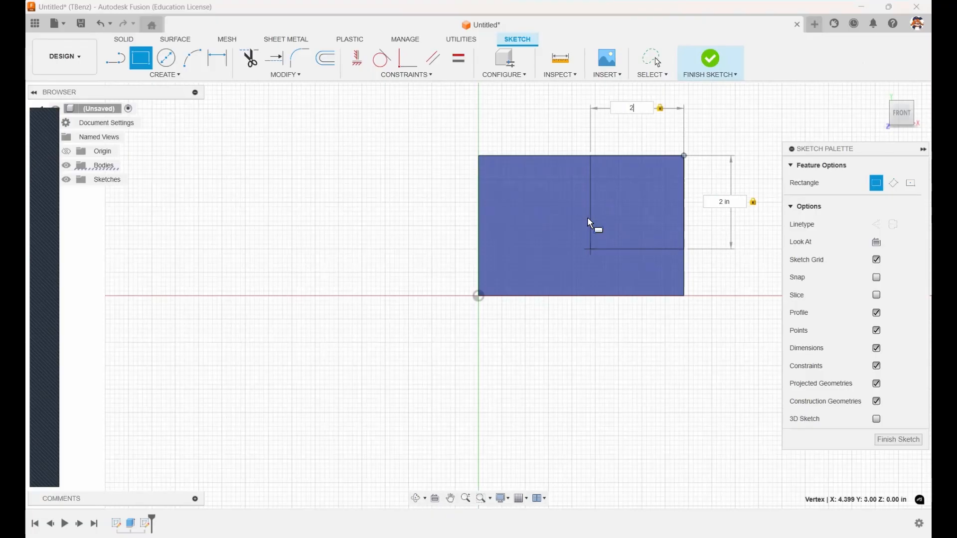
key(Return)
key(Escape)
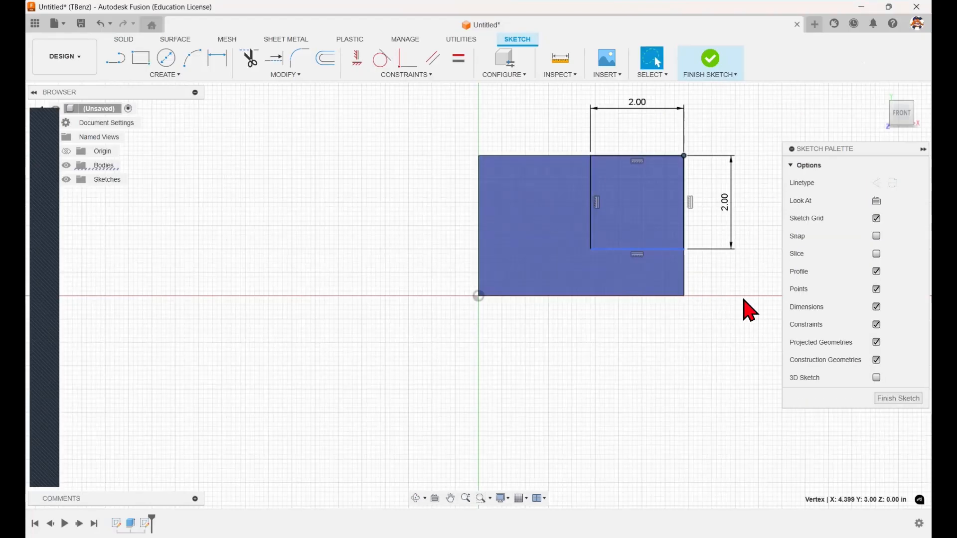
click(719, 67)
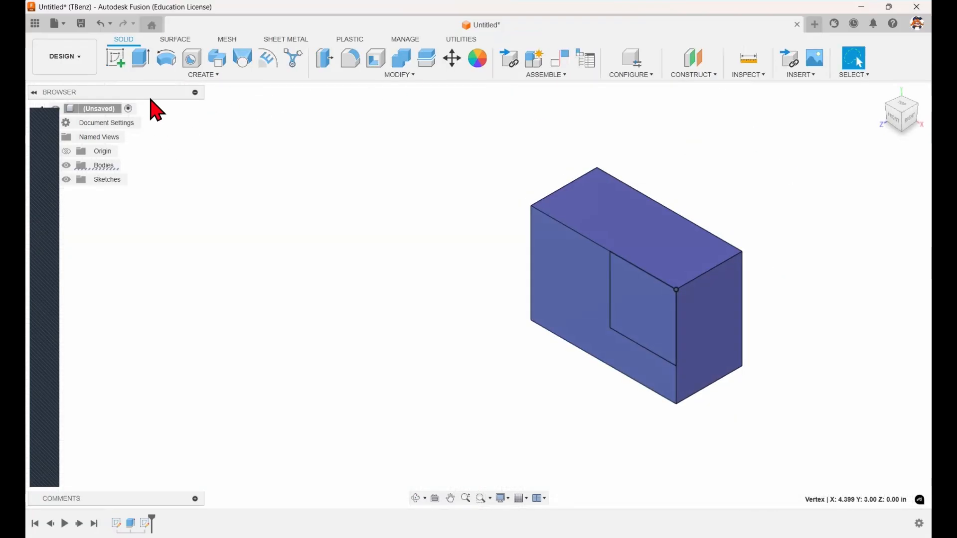
Extrude the square profile outward from the front face by about 2.96 in, joining it to the block.
click(142, 70)
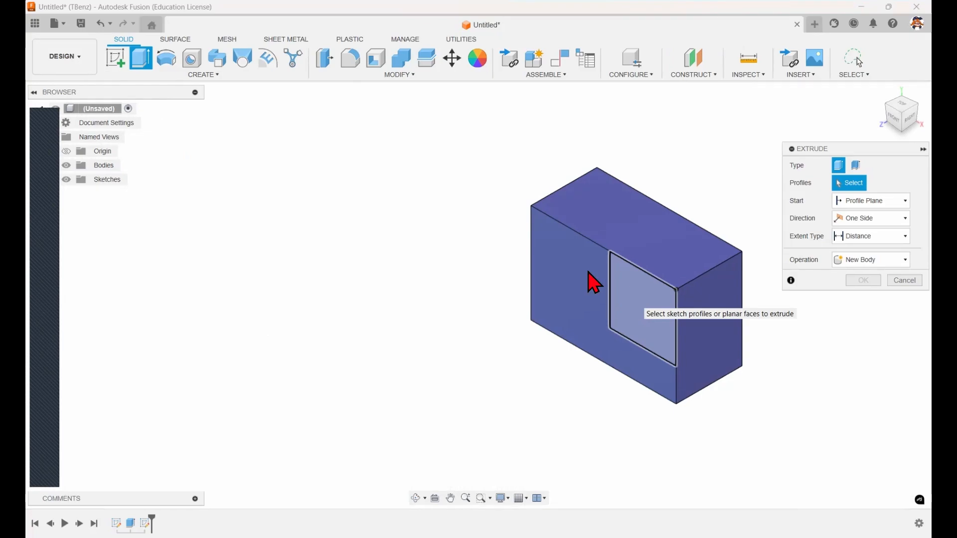
click(658, 309)
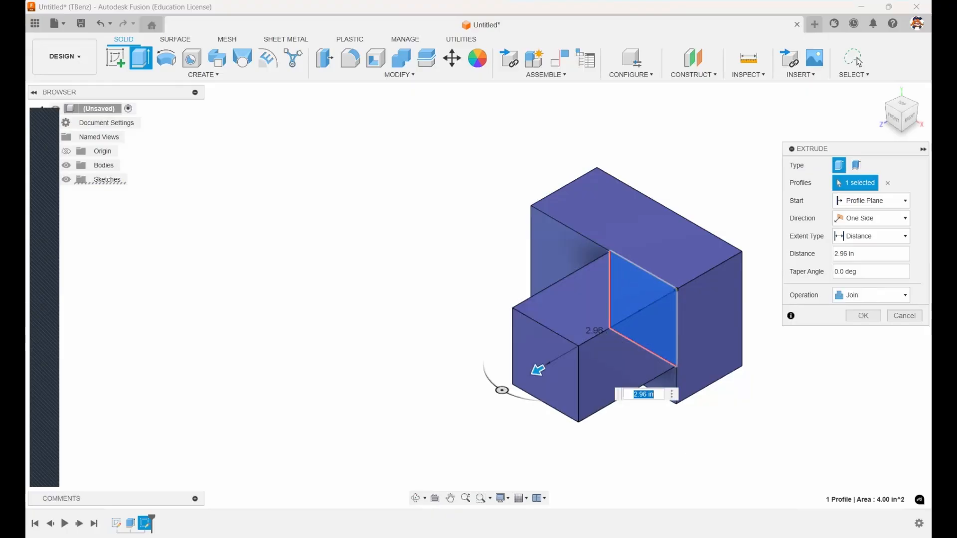
key(Return)
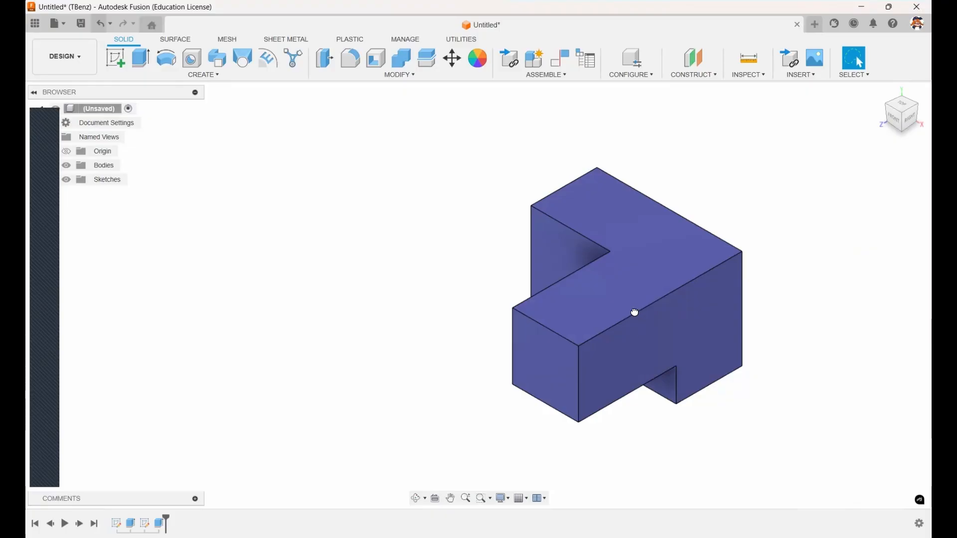
Start extruding the square profile into the block as a cut, trying a -2 in distance and the All extent.
key(e)
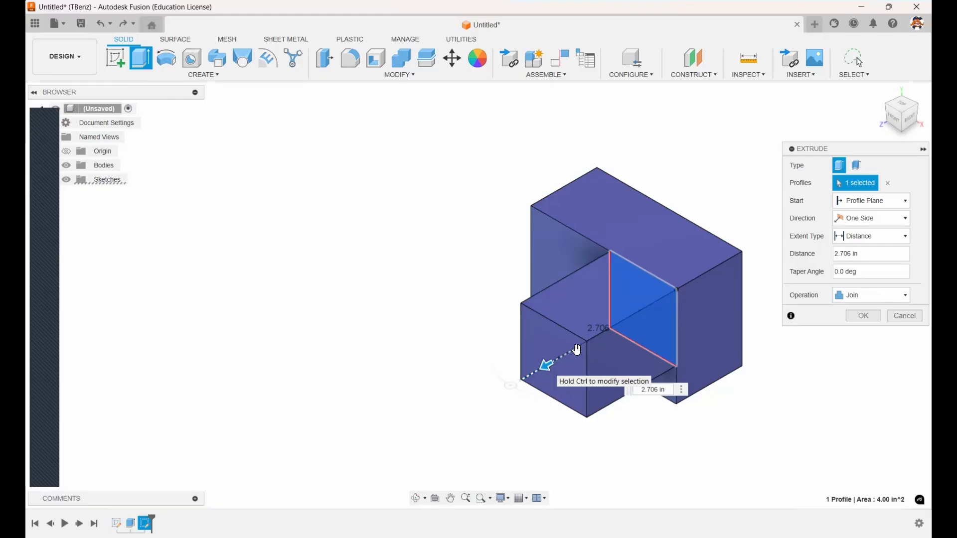
drag(577, 350, 695, 300)
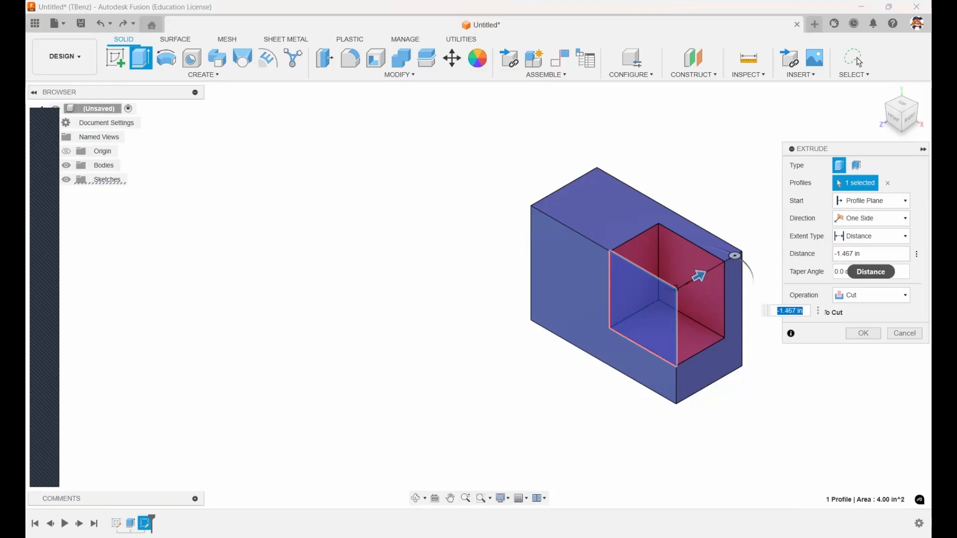
click(850, 255)
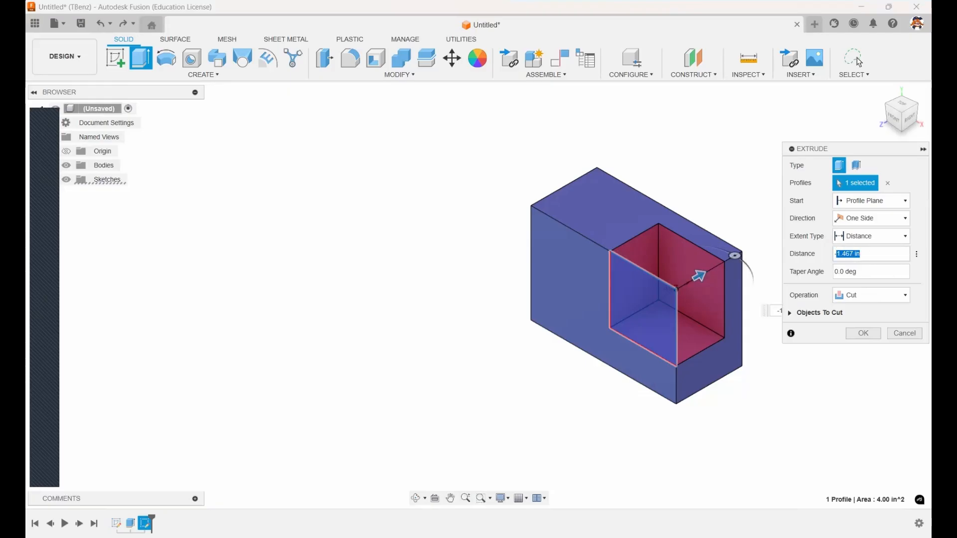
text(-2)
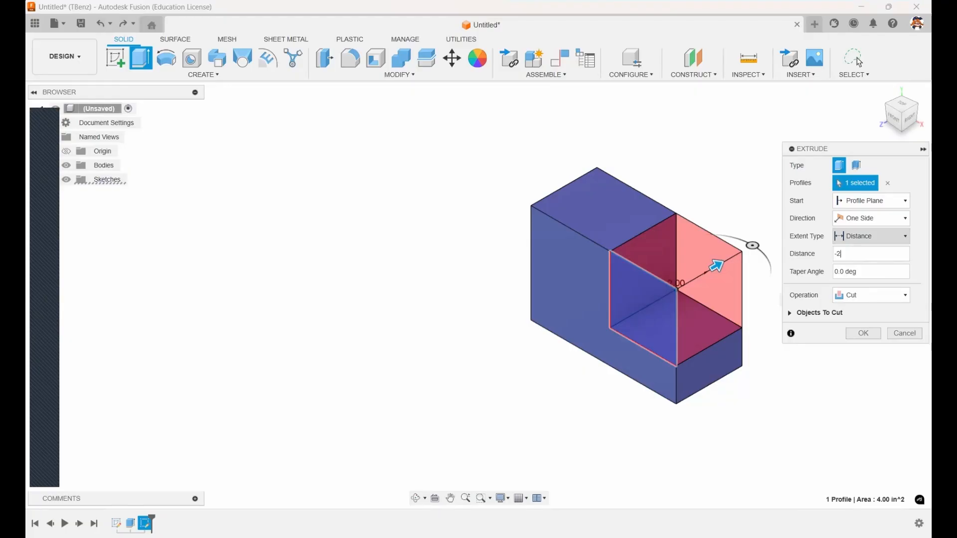
click(871, 235)
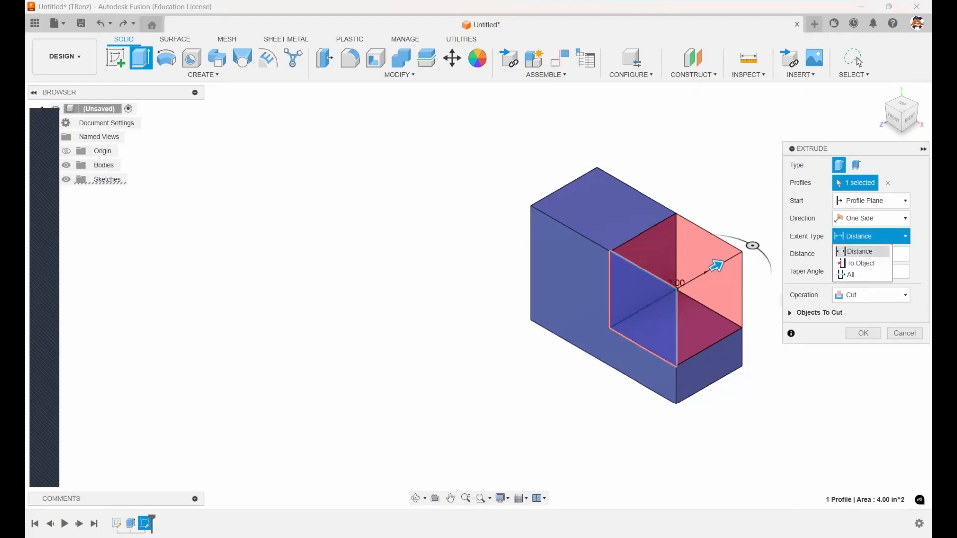
click(850, 275)
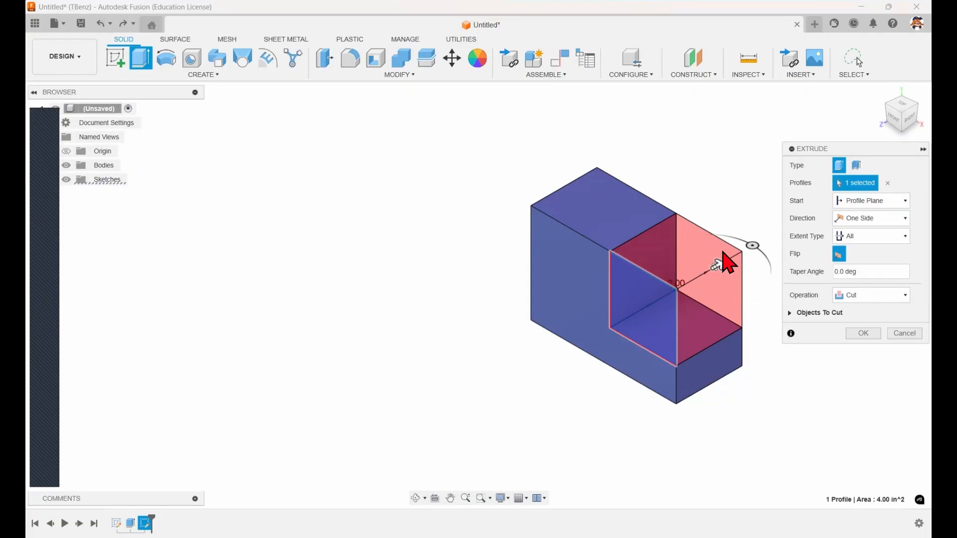
Set the cut's extent type to To Object, pick the block's back face, and complete the extrude.
click(871, 236)
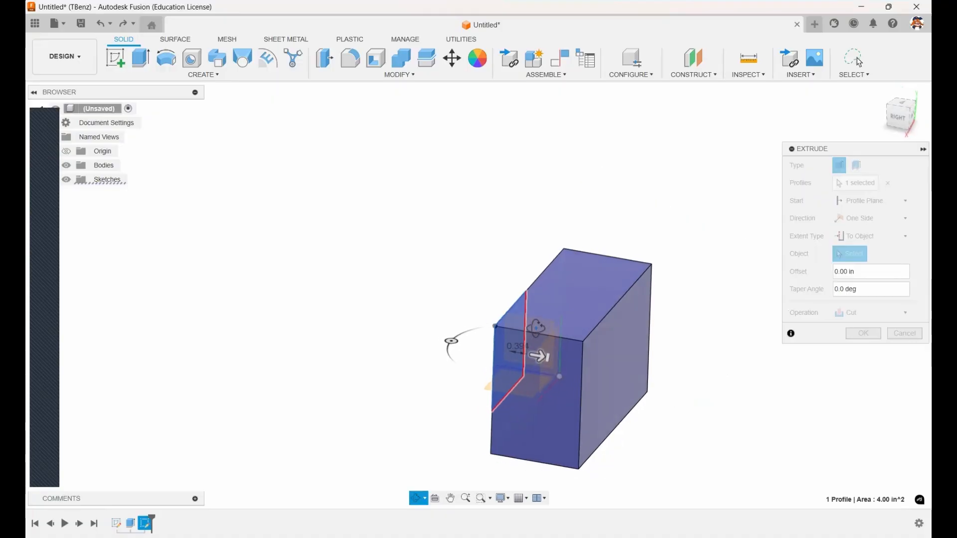
shift+middle_drag(537, 338, 572, 357)
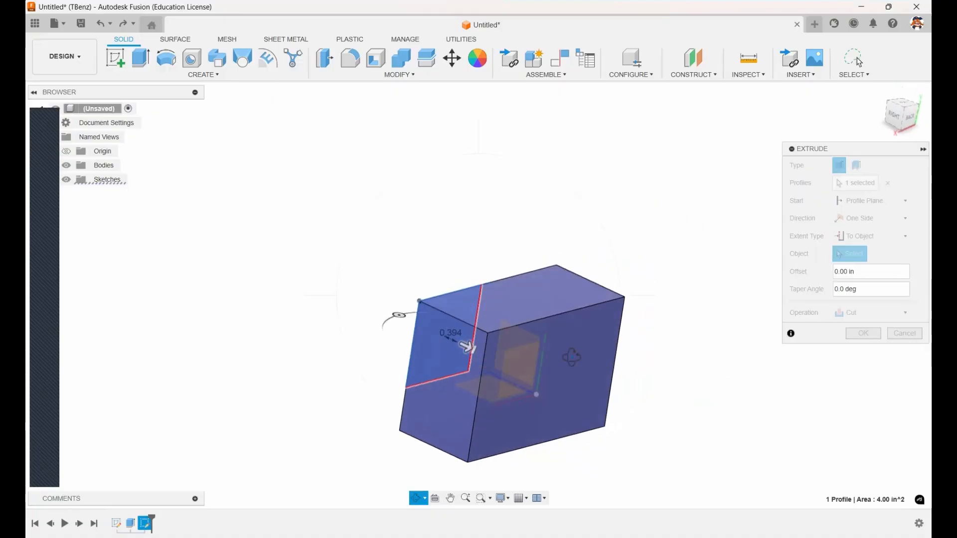
right_click(644, 362)
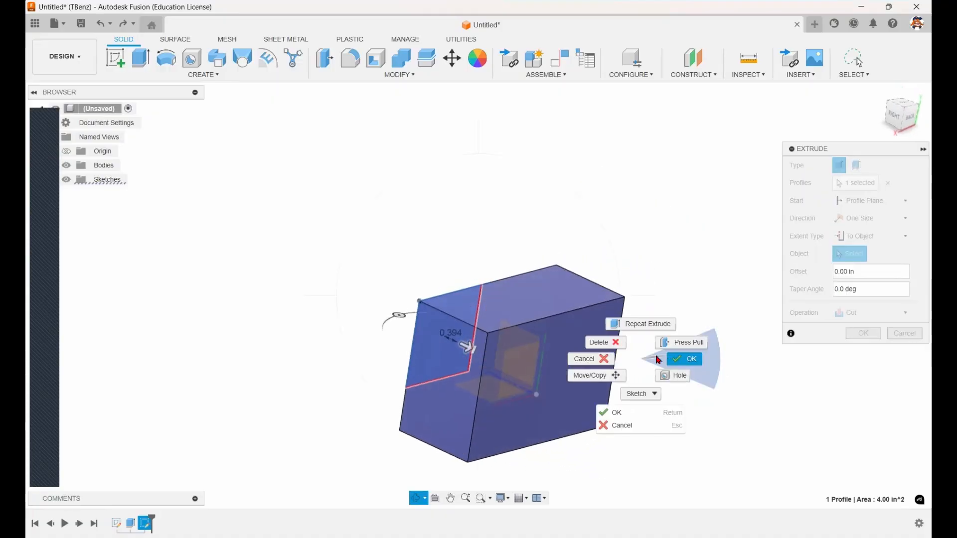
click(673, 359)
click(614, 423)
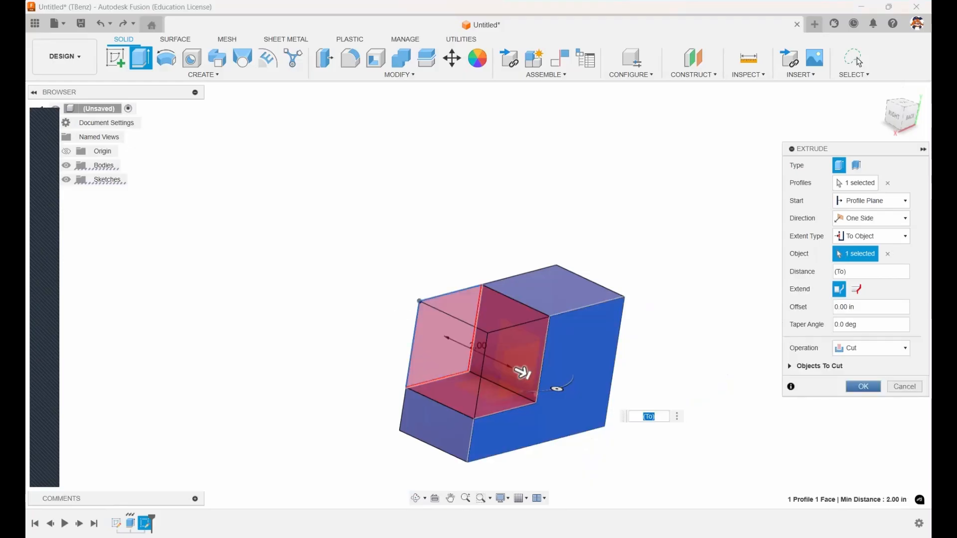
key(Return)
click(882, 92)
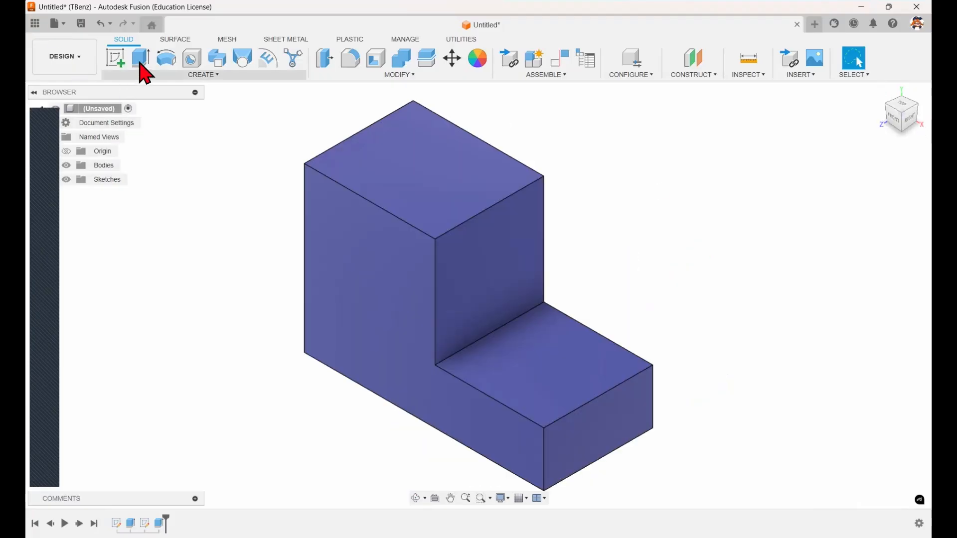
Create a sketch on the L-shaped front face and draw a circle in its tall portion, centered about 1.22 in from the left edge.
click(116, 60)
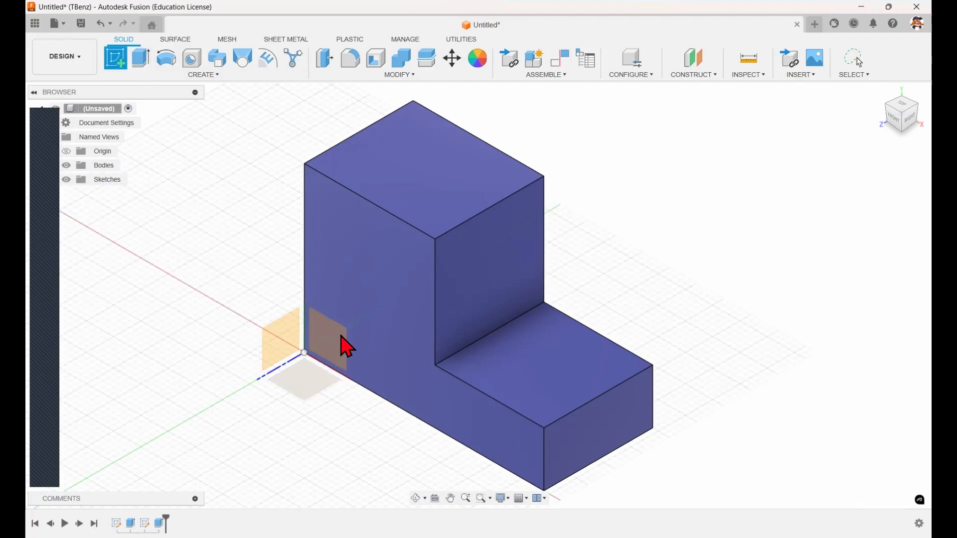
click(376, 279)
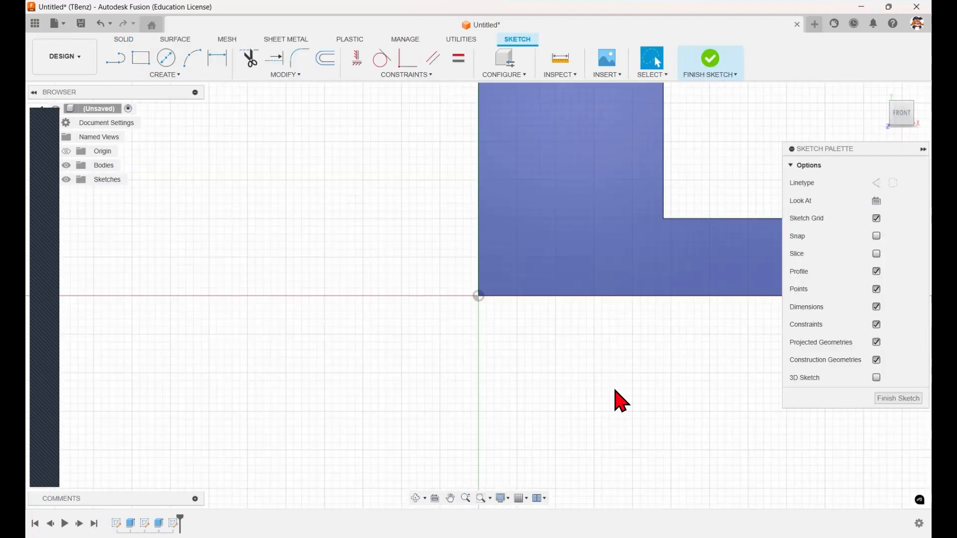
mouse_move(664, 342)
middle_down()
mouse_move(495, 453)
mouse_move(543, 429)
mouse_move(510, 451)
middle_up()
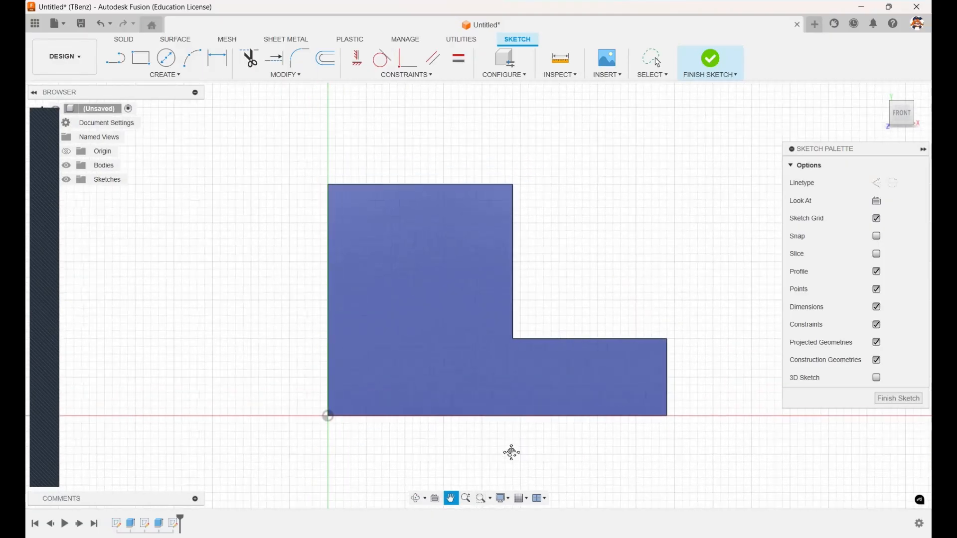
key(Escape)
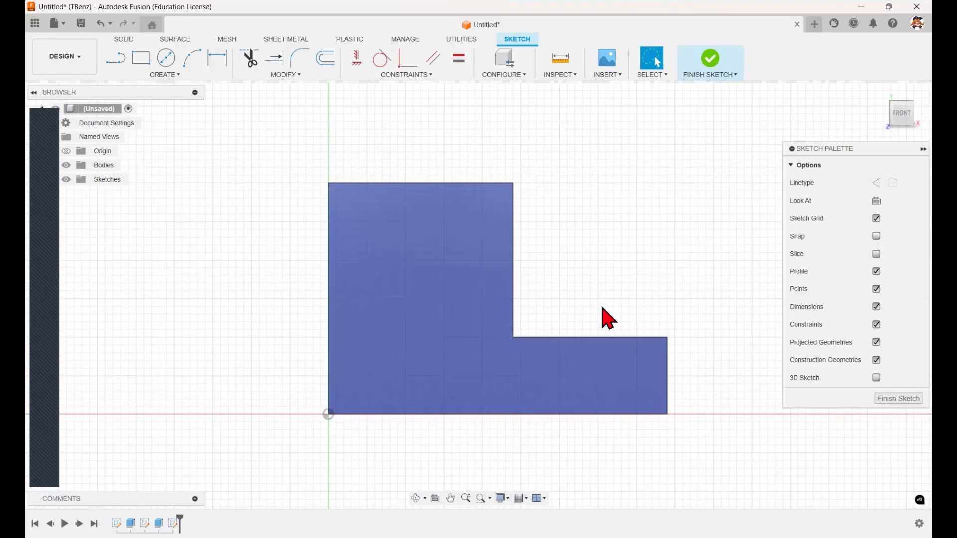
scroll(604, 320, up, 3)
scroll(605, 321, down, 5)
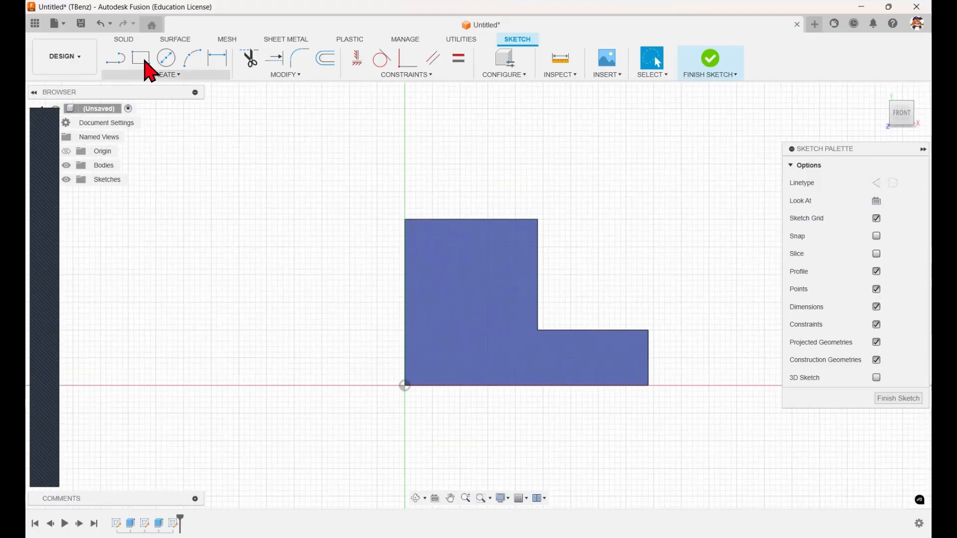
click(166, 58)
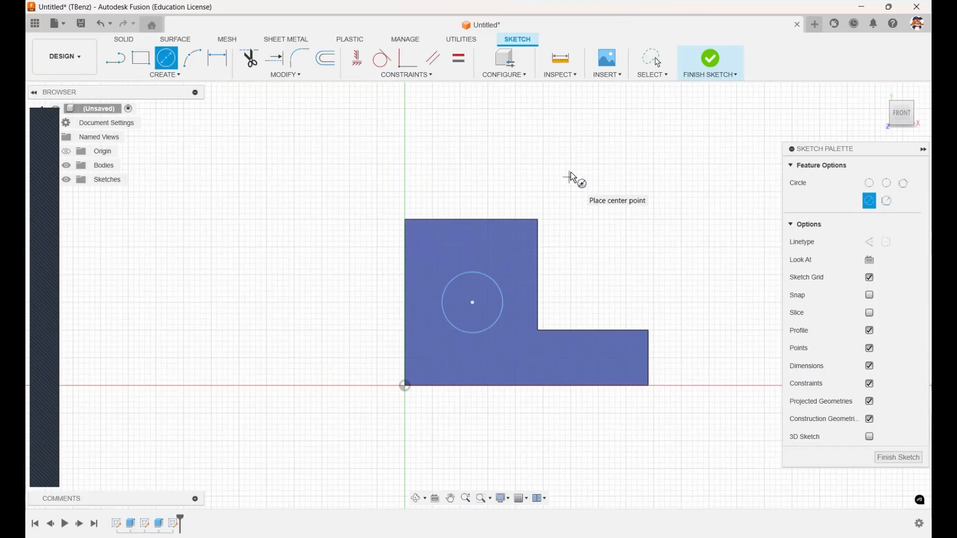
Dimension the circle's center 1.5 in above the bottom edge of the front face.
click(215, 61)
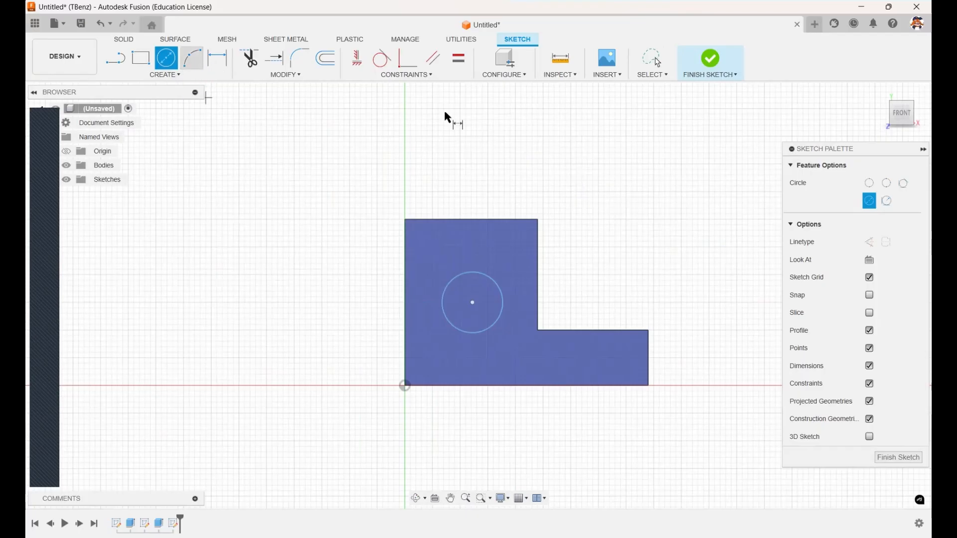
click(472, 303)
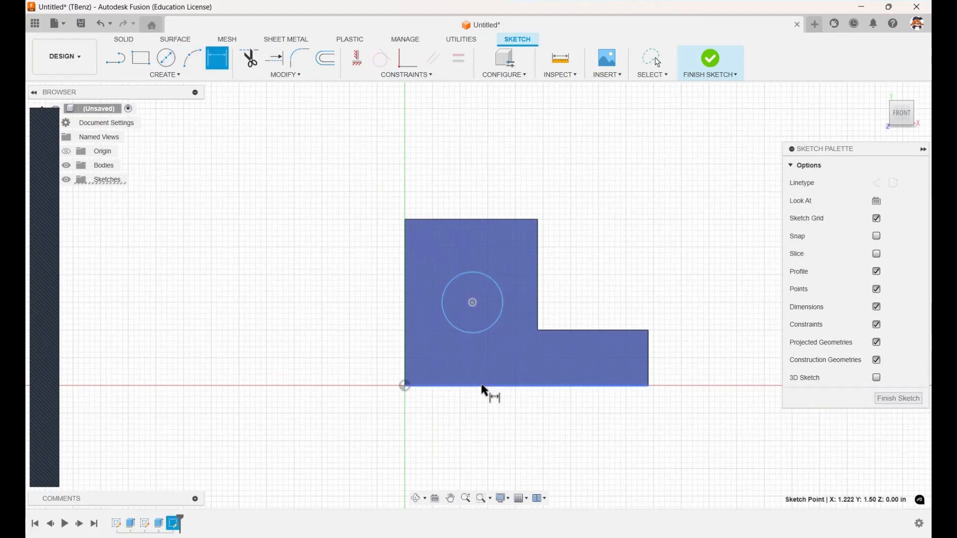
click(483, 387)
click(322, 333)
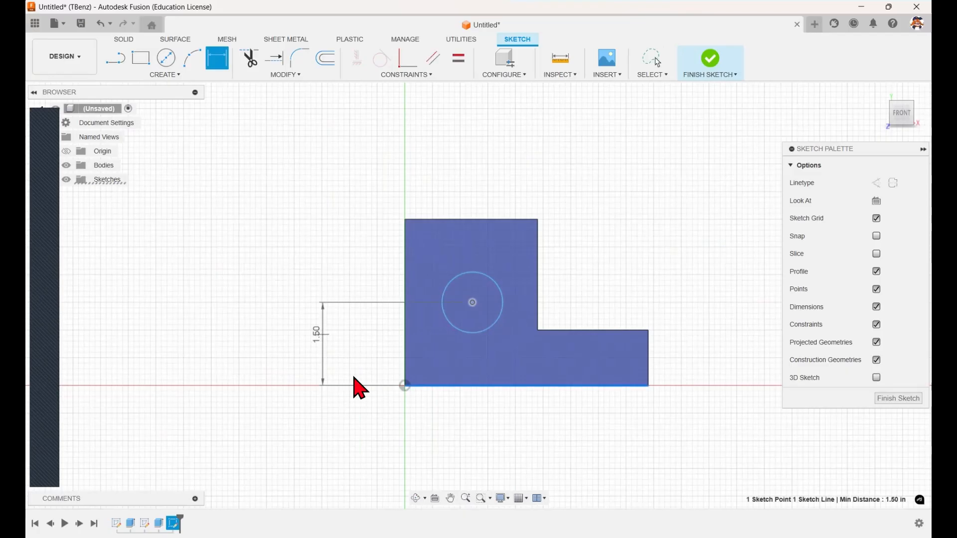
text(1.5)
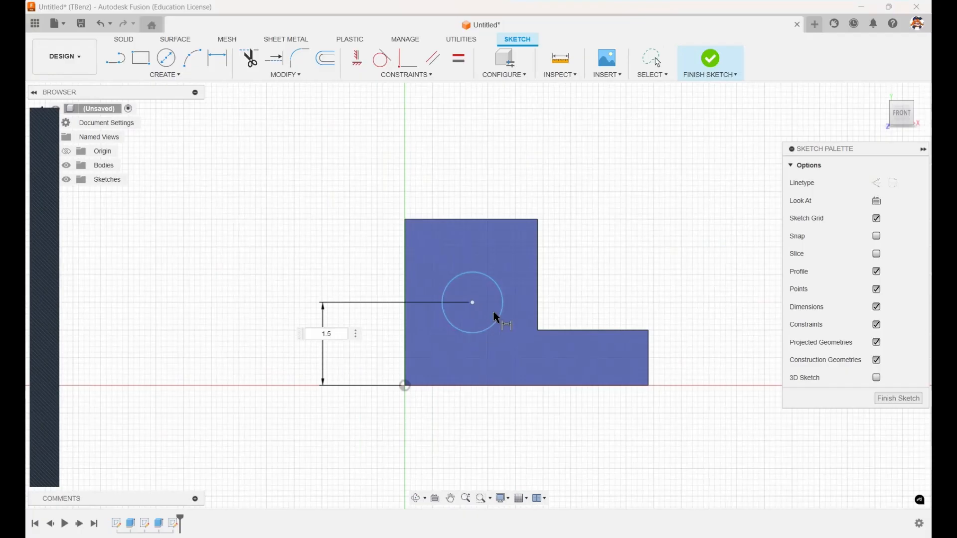
key(Return)
Dimension the circle's center 1.25 in from the left edge of the front face.
click(473, 303)
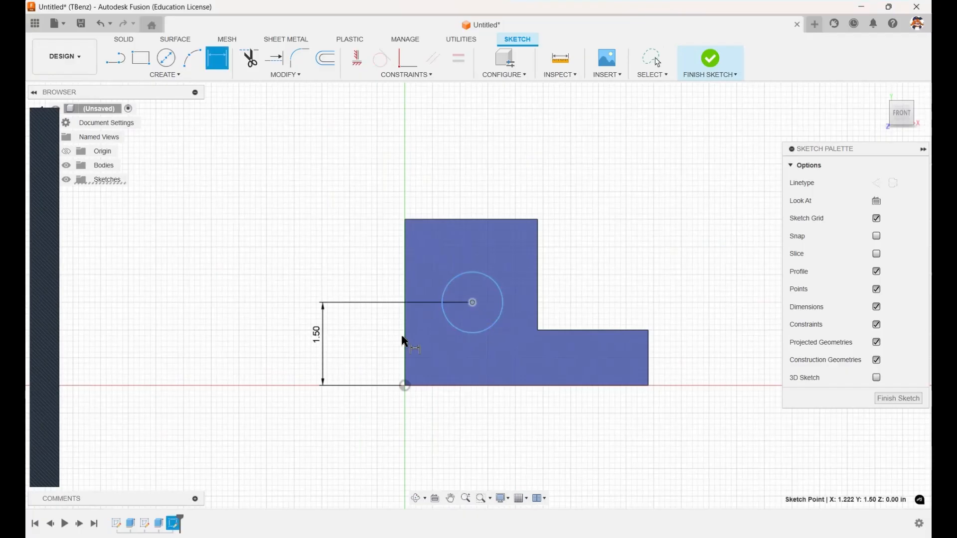
click(412, 302)
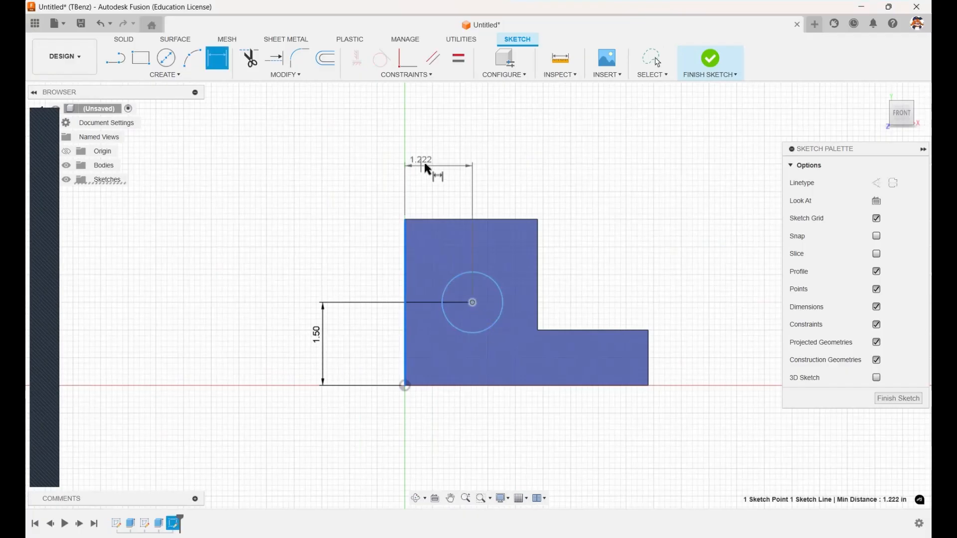
click(465, 197)
text(1.25)
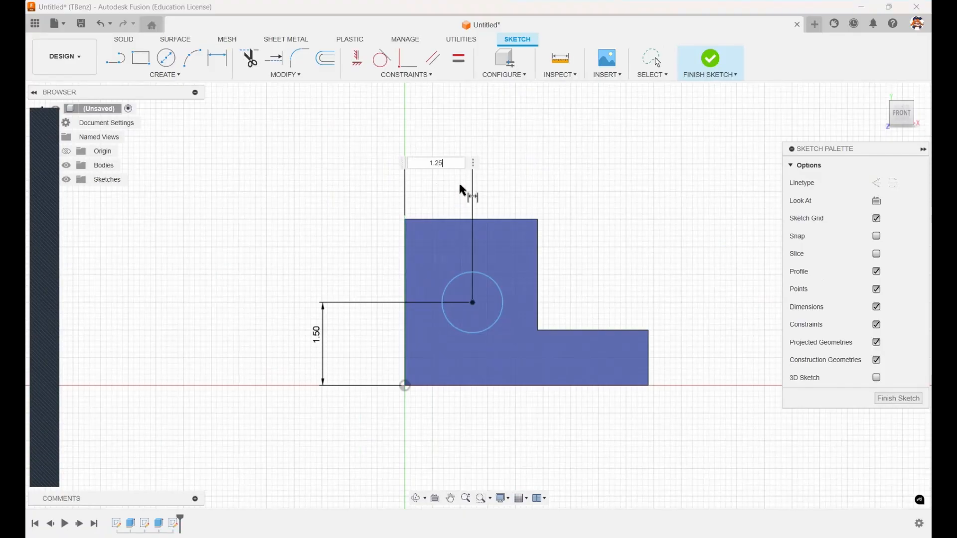
key(Return)
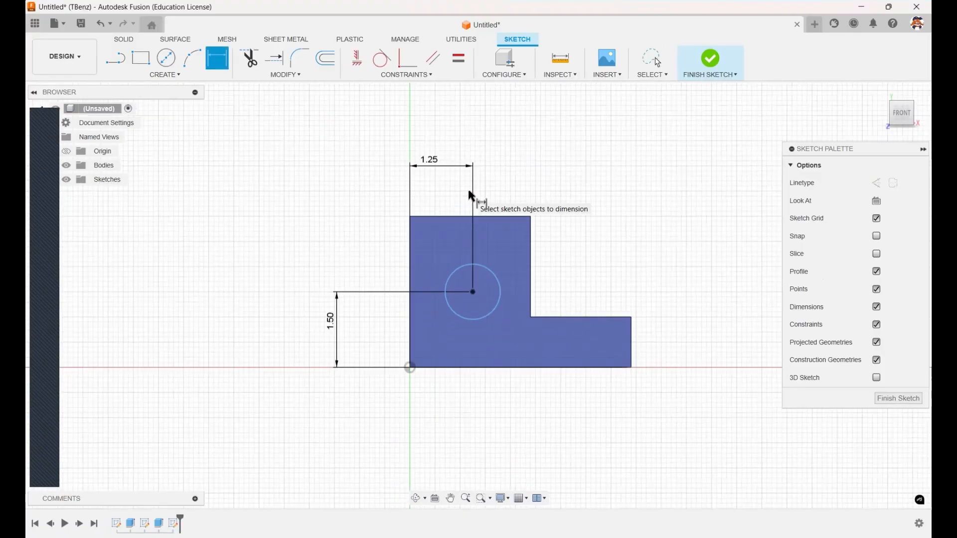
Dimension the circle's diameter as 1 in and finish the sketch.
click(498, 280)
click(654, 291)
text(1)
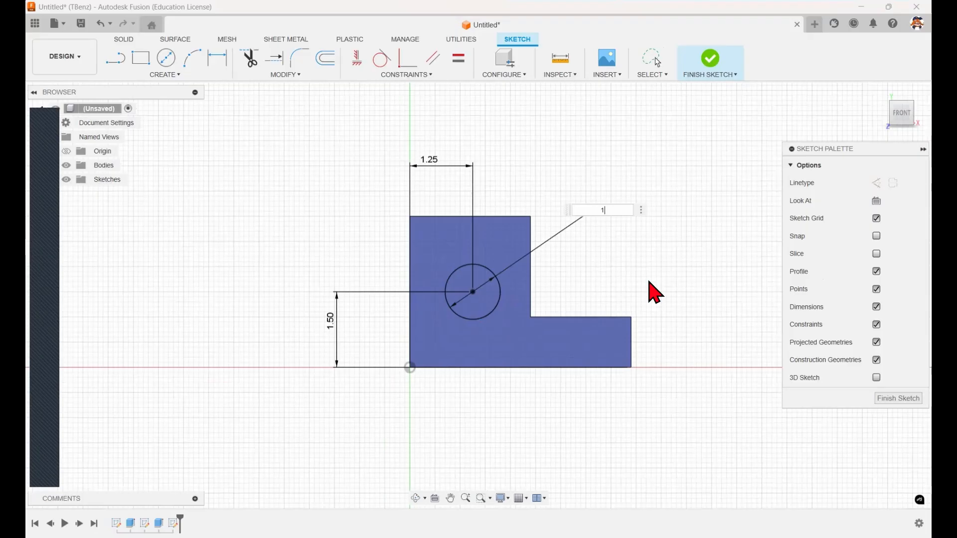
key(Return)
scroll(658, 283, down, 1)
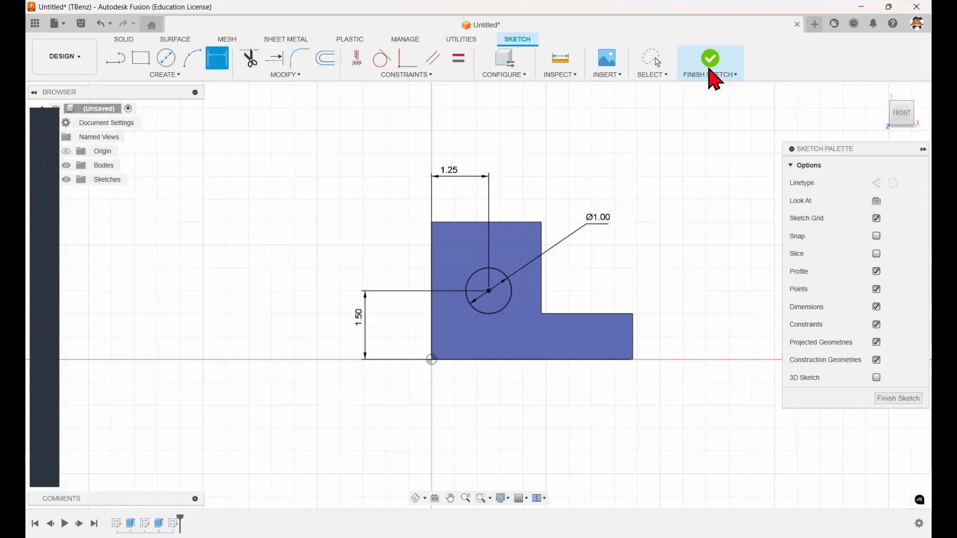
click(714, 67)
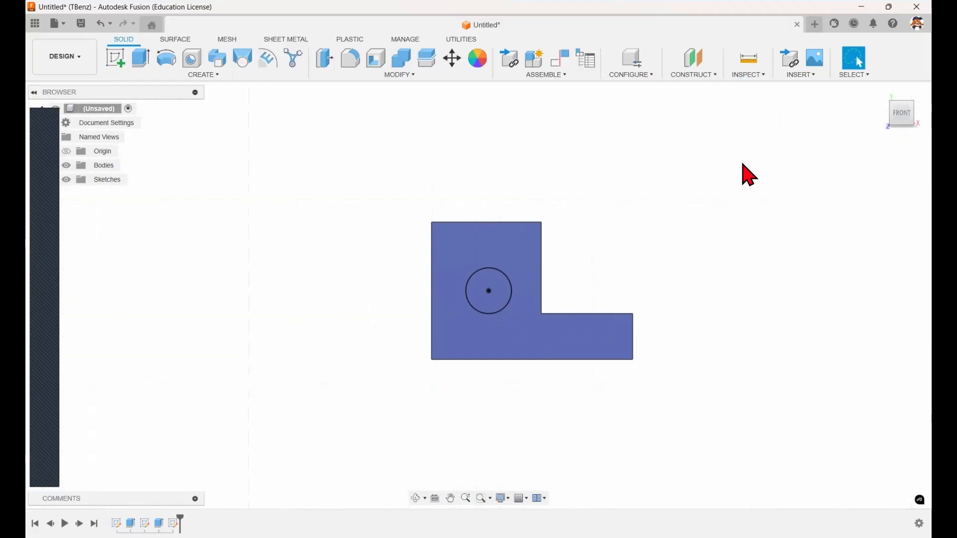
Undo finishing the circle sketch to review the grid and snap options, and finish it again.
click(100, 25)
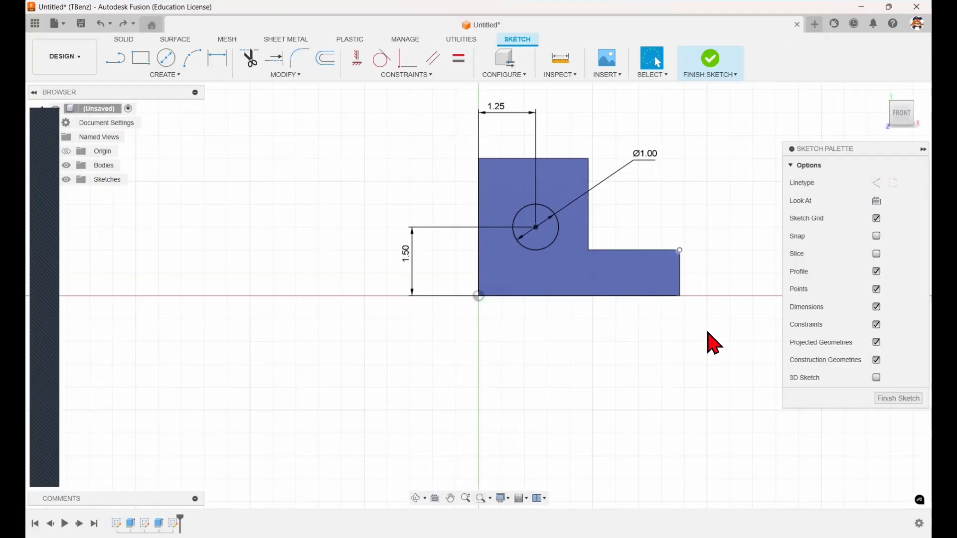
middle_drag(647, 354, 615, 387)
drag(615, 387, 514, 427)
click(652, 59)
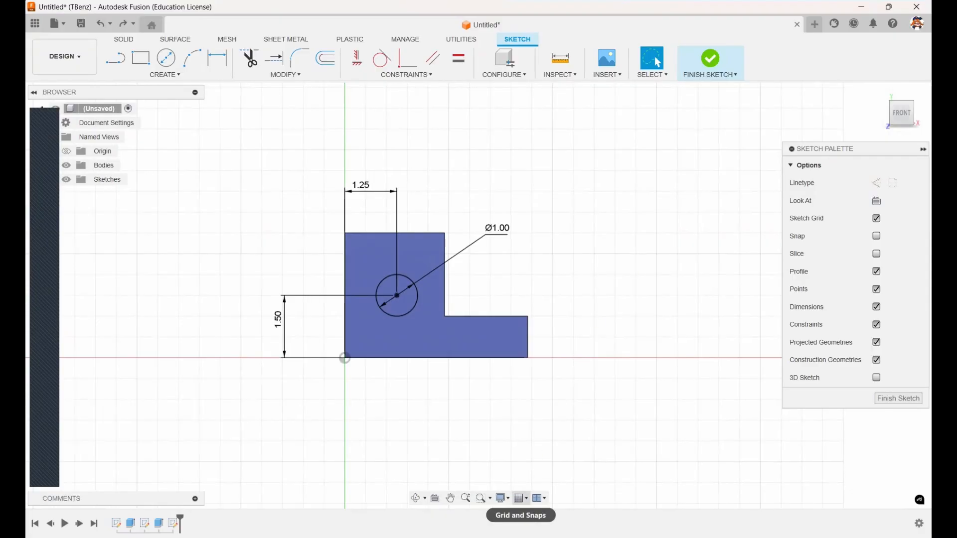
click(521, 498)
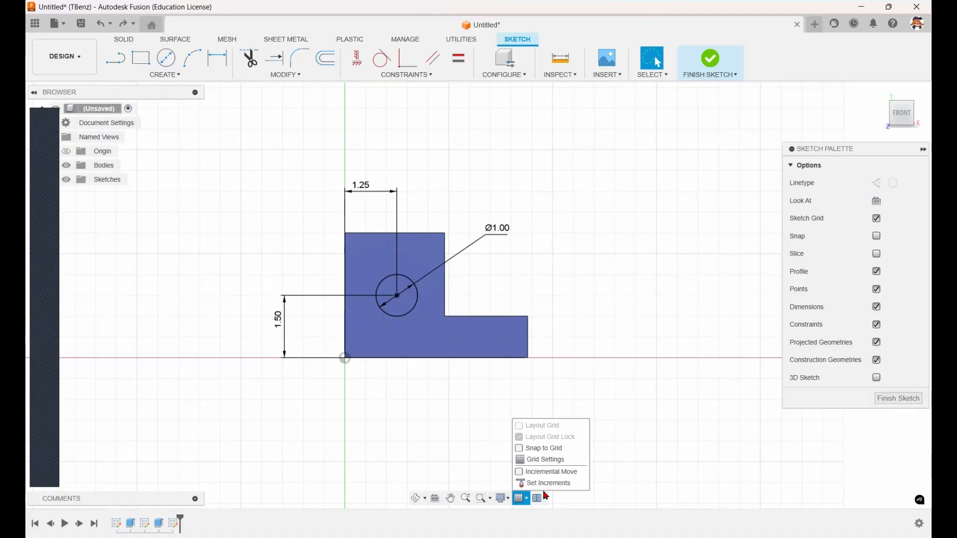
click(659, 413)
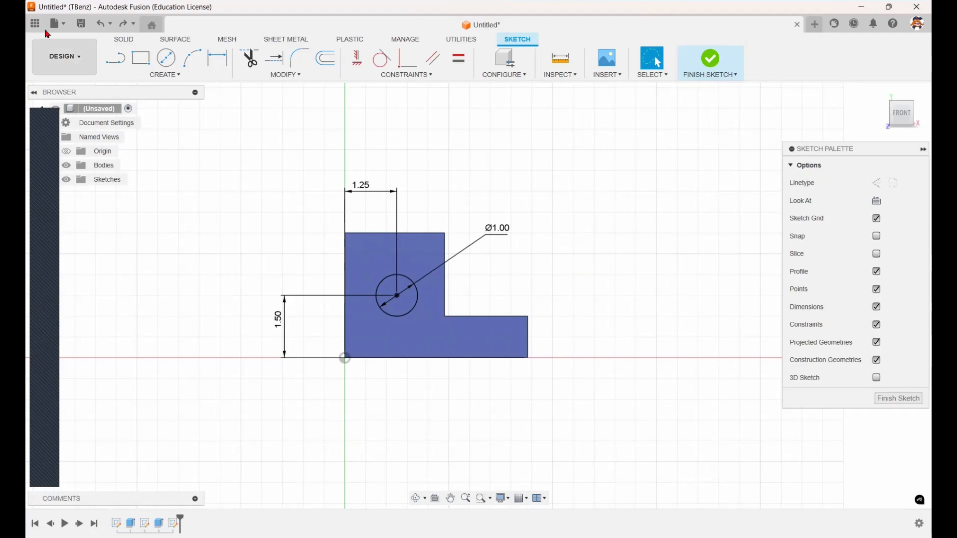
click(139, 59)
key(Escape)
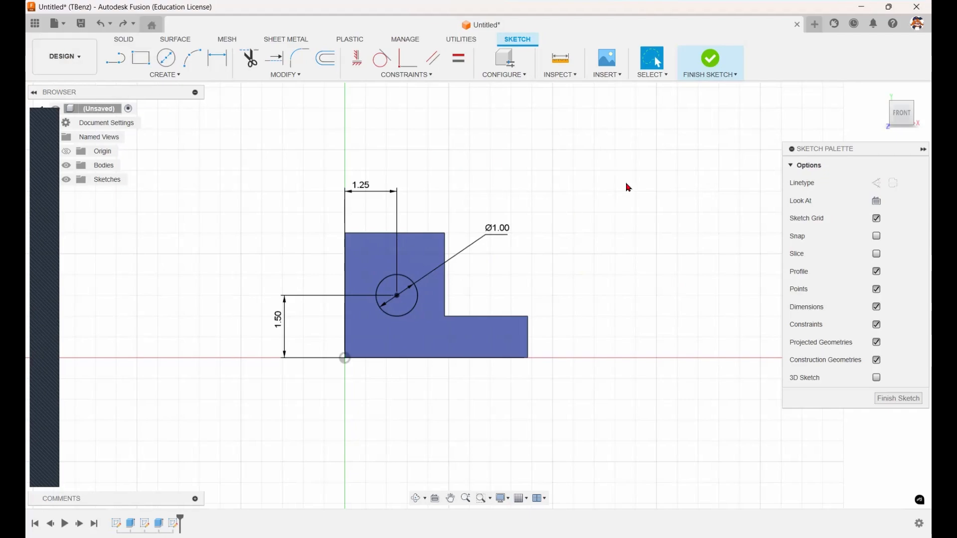
click(711, 60)
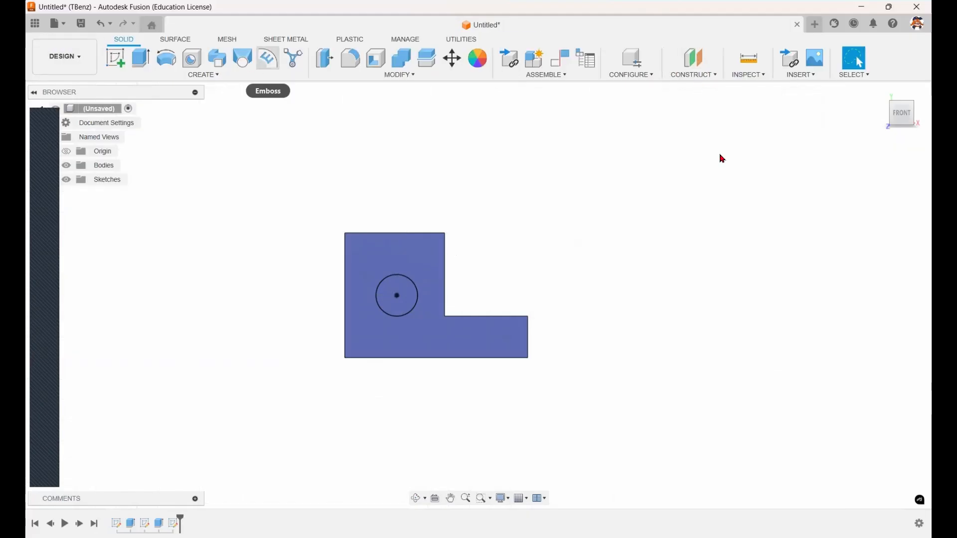
click(881, 91)
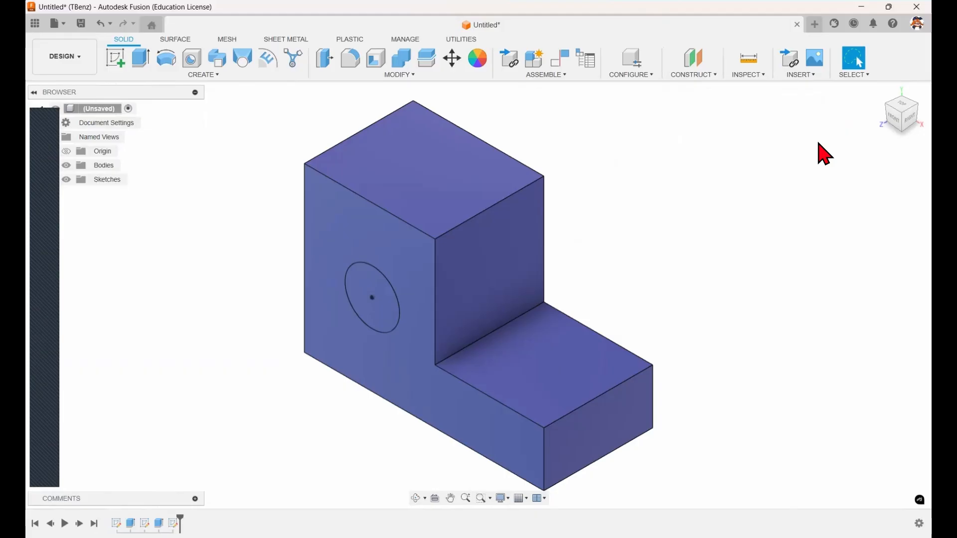
Extrude the circle on the front face outward 2 in, joining the cylinder to the block.
click(139, 59)
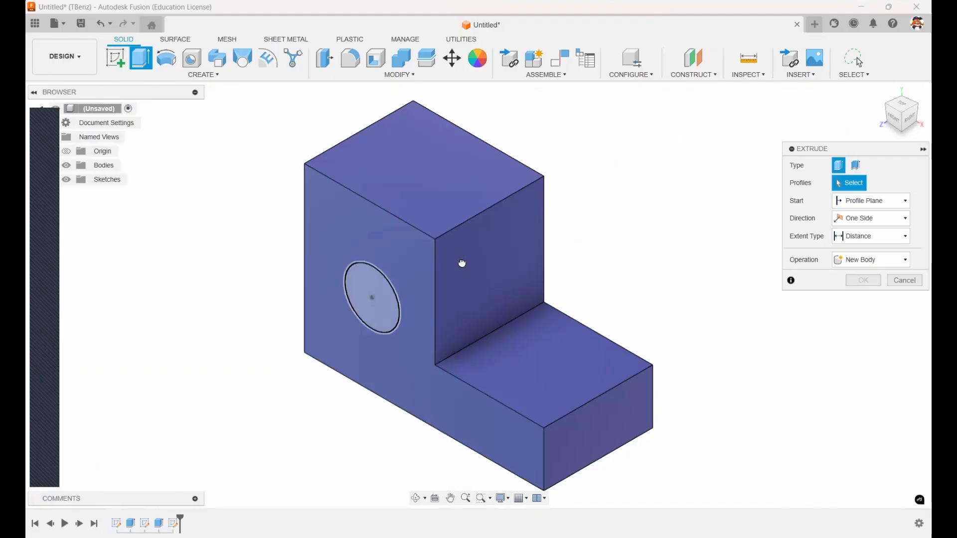
click(381, 315)
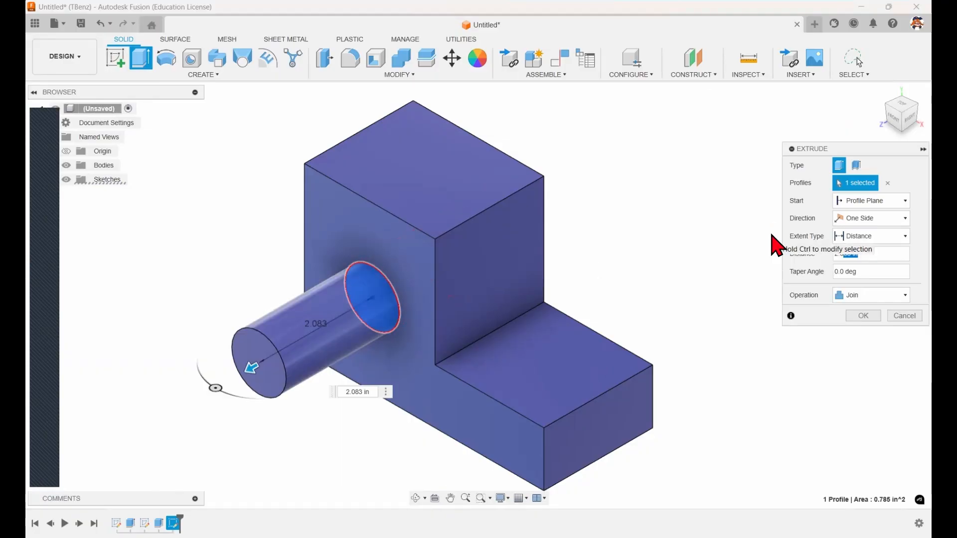
text(2)
key(Return)
scroll(778, 244, down, 1)
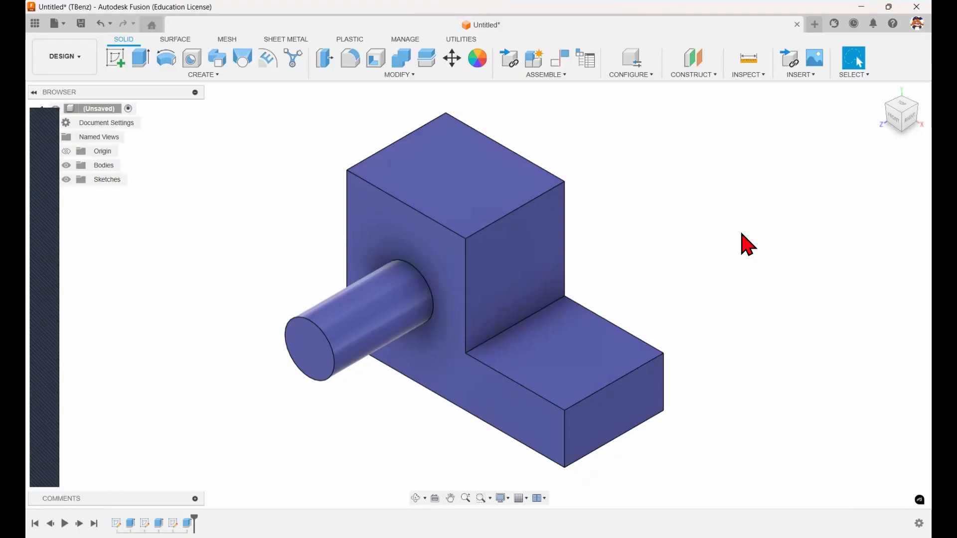
Create a new design and start a sketch on the front plane.
click(816, 25)
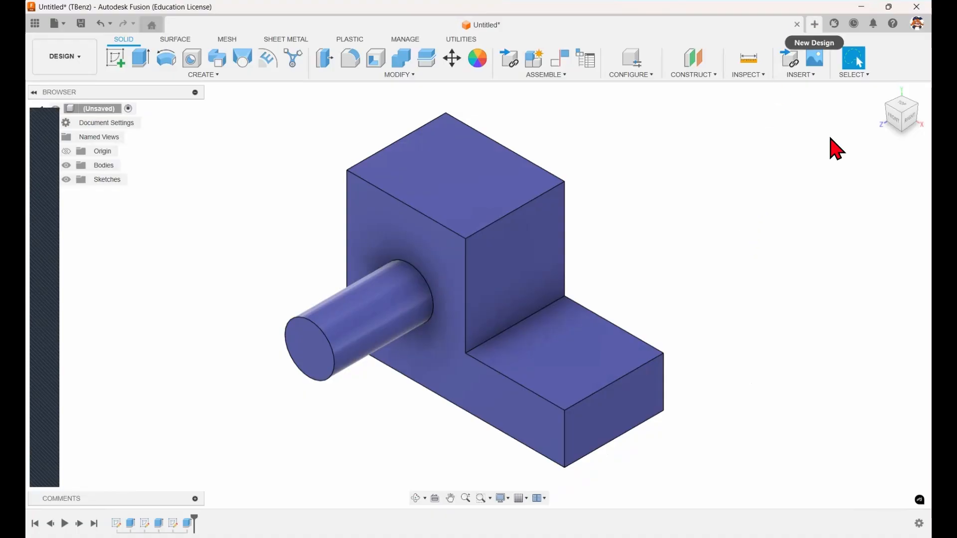
click(116, 61)
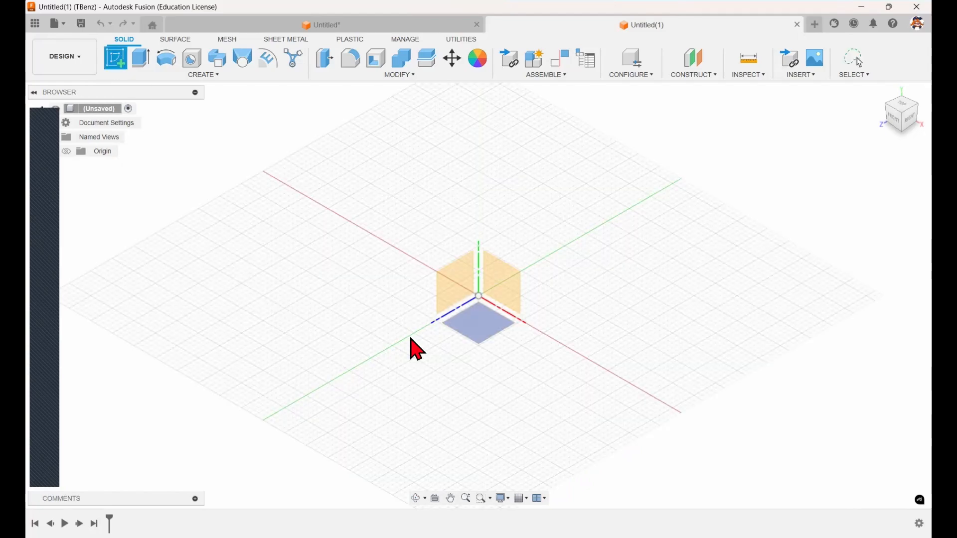
click(505, 280)
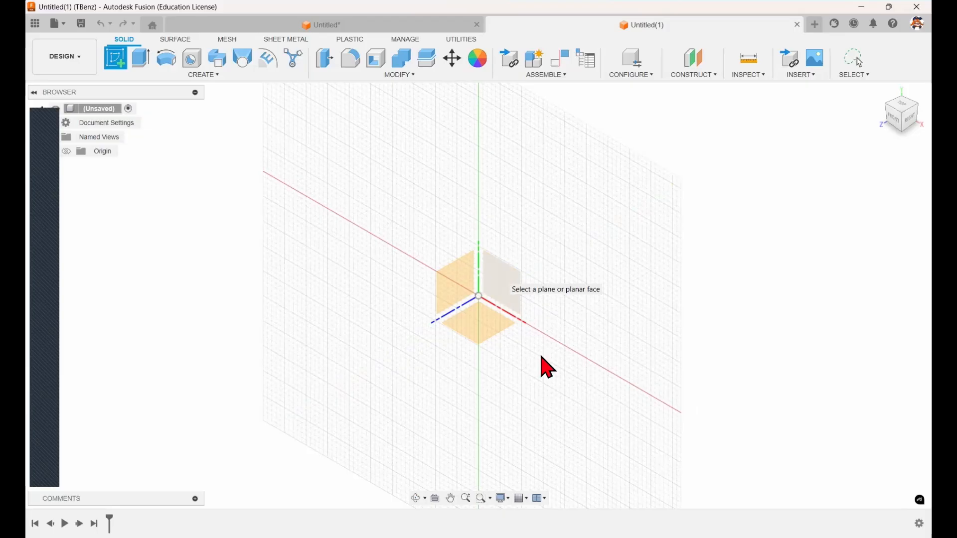
Draw a 3 in by 3 in square with its lower-left corner at the origin and finish the sketch.
click(141, 59)
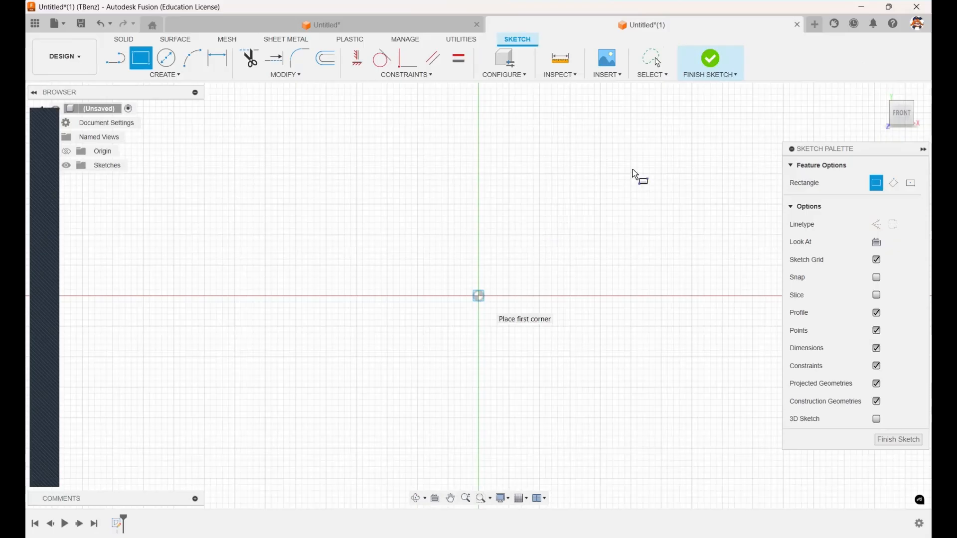
text(3)
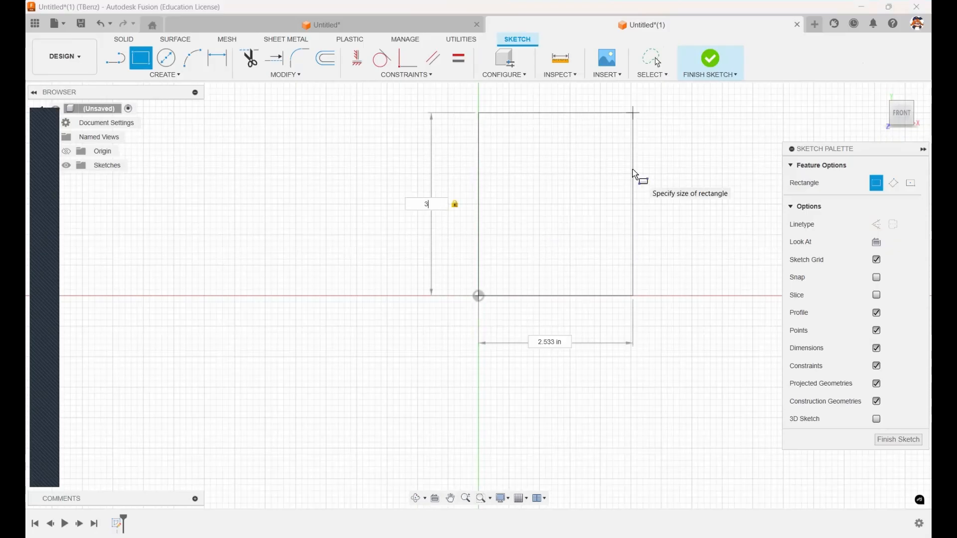
key(Tab)
text(3)
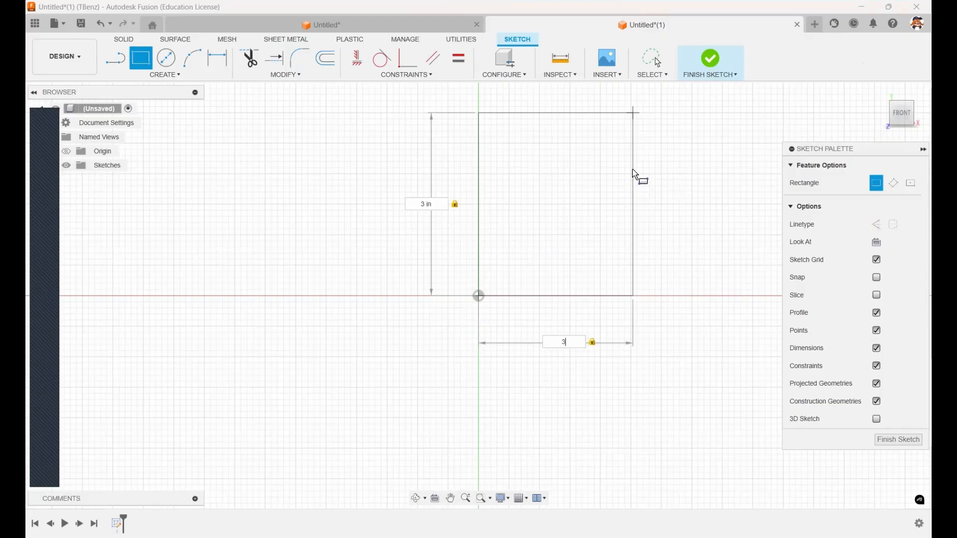
key(Return)
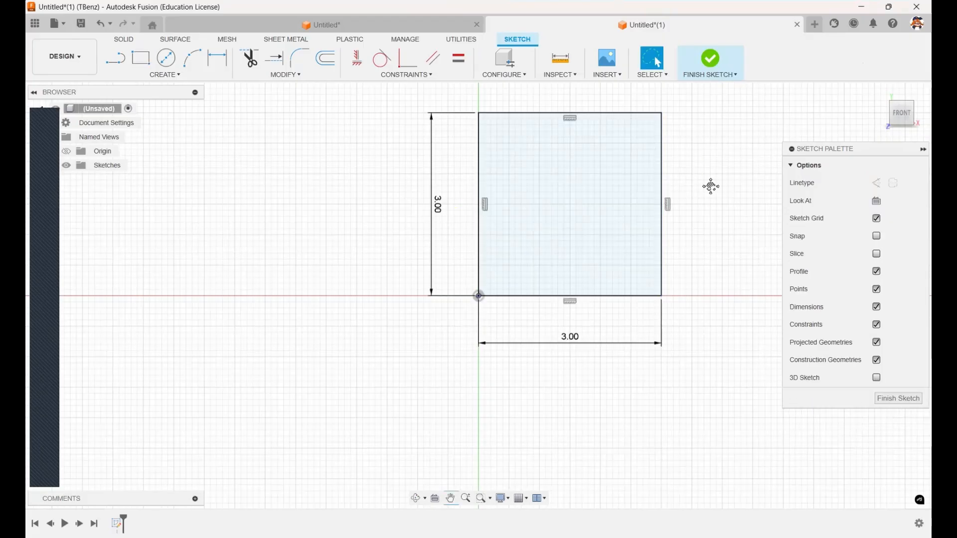
middle_drag(689, 203, 631, 248)
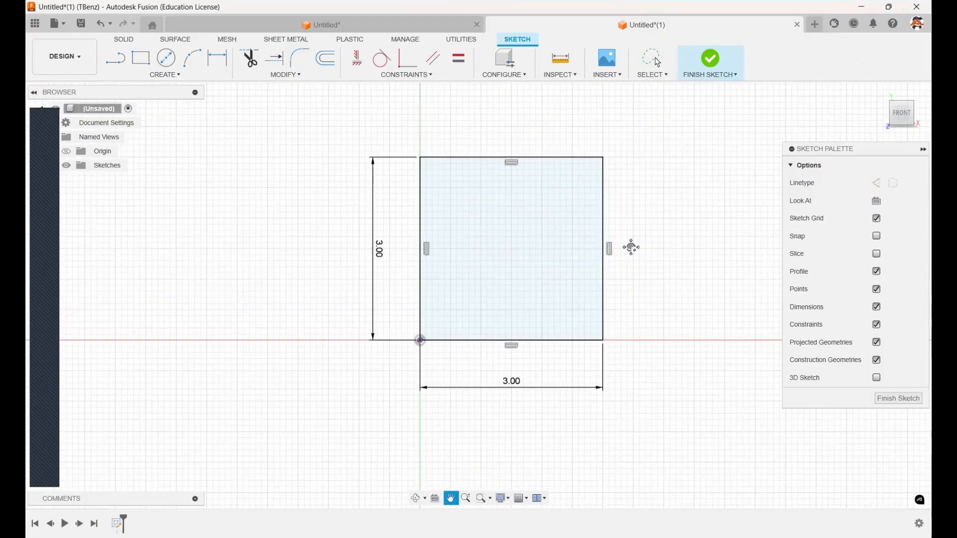
click(710, 58)
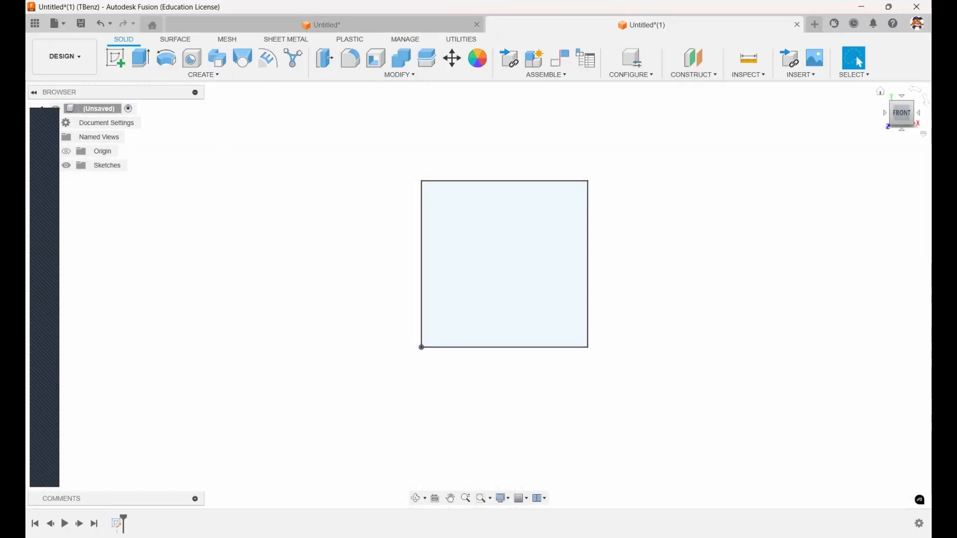
Extrude the square profile backward by -1.5 in as a new body.
click(880, 91)
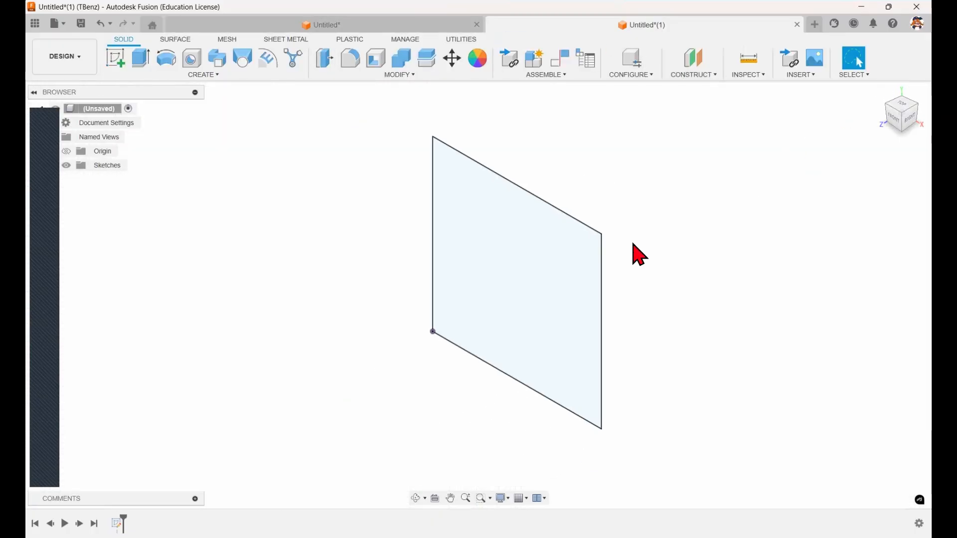
click(141, 58)
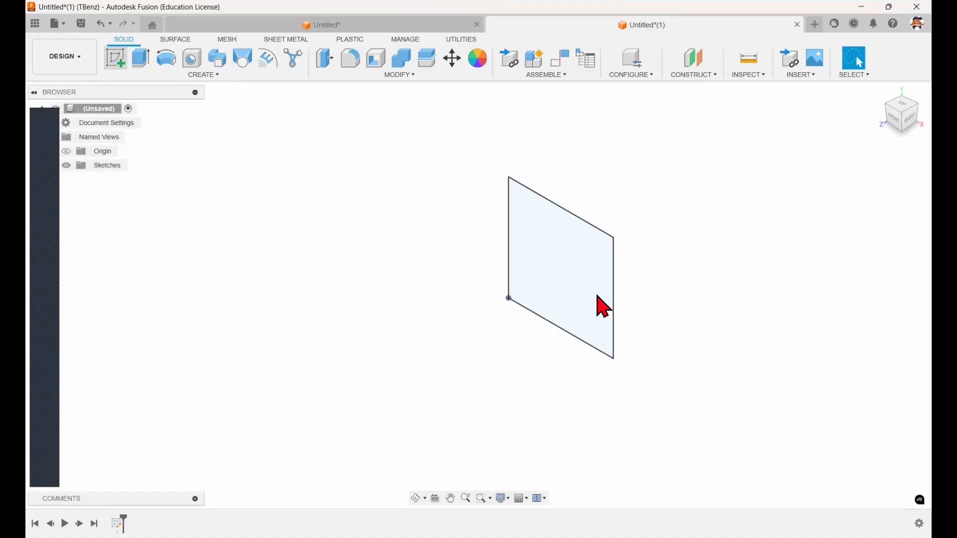
drag(552, 271, 623, 251)
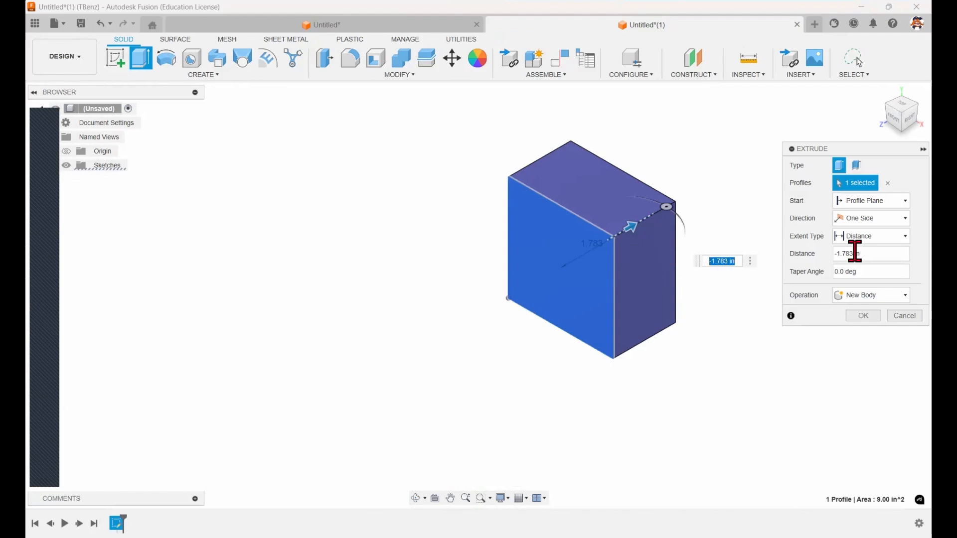
drag(861, 253, 842, 253)
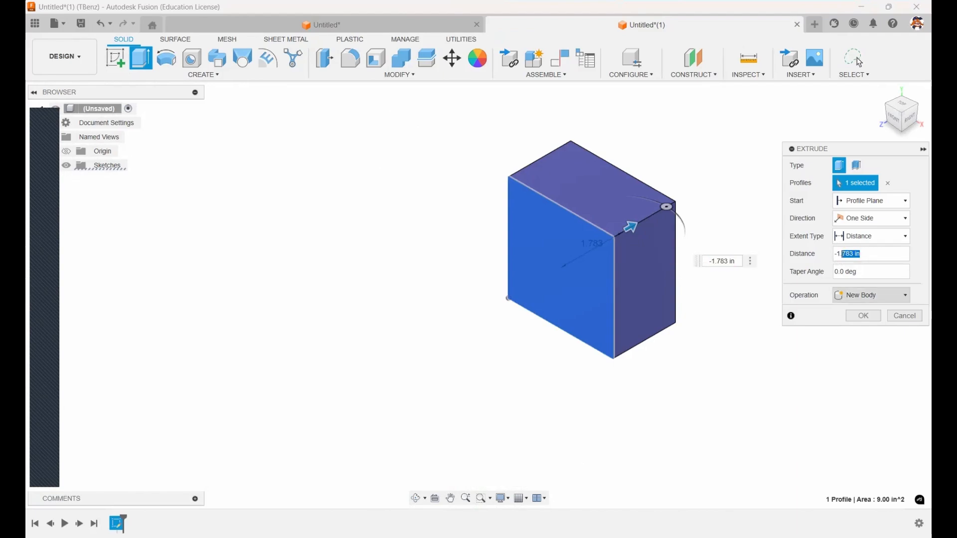
text(5)
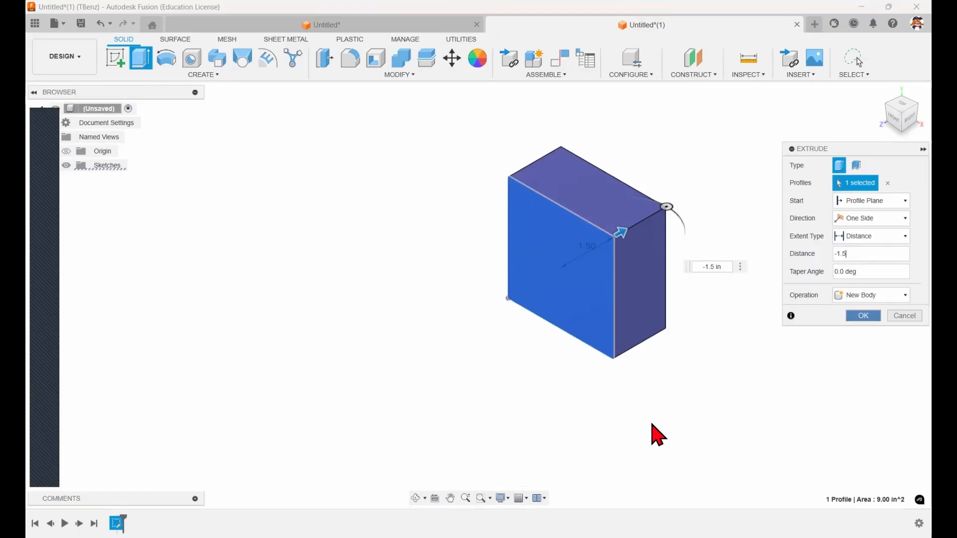
key(Return)
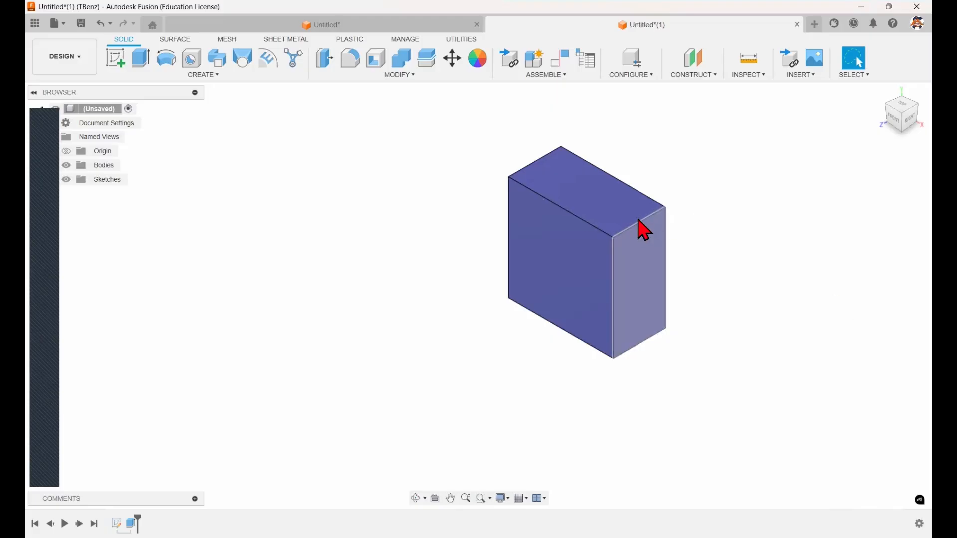
Sketch a rectangle on the block's front face, starting from the face's upper-right corner and ending inside the face.
click(115, 61)
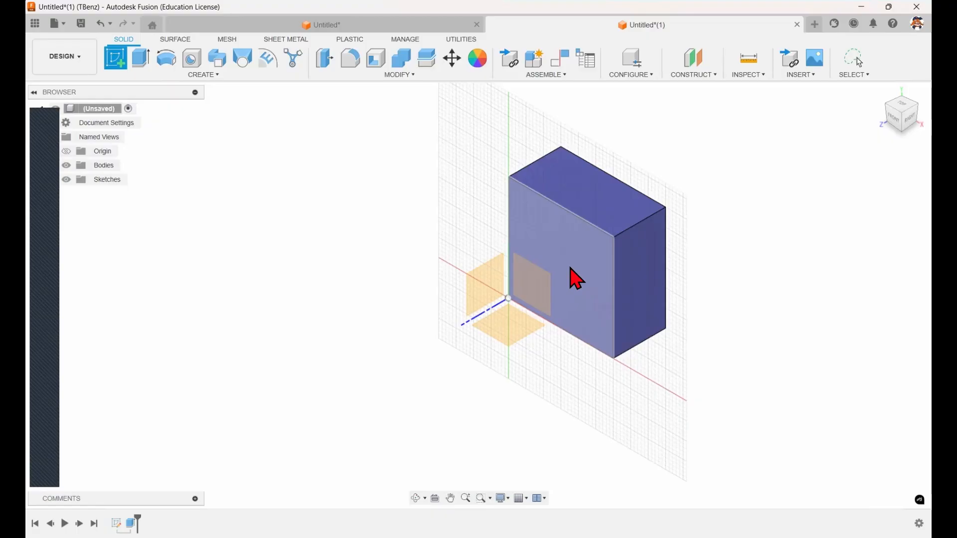
click(577, 279)
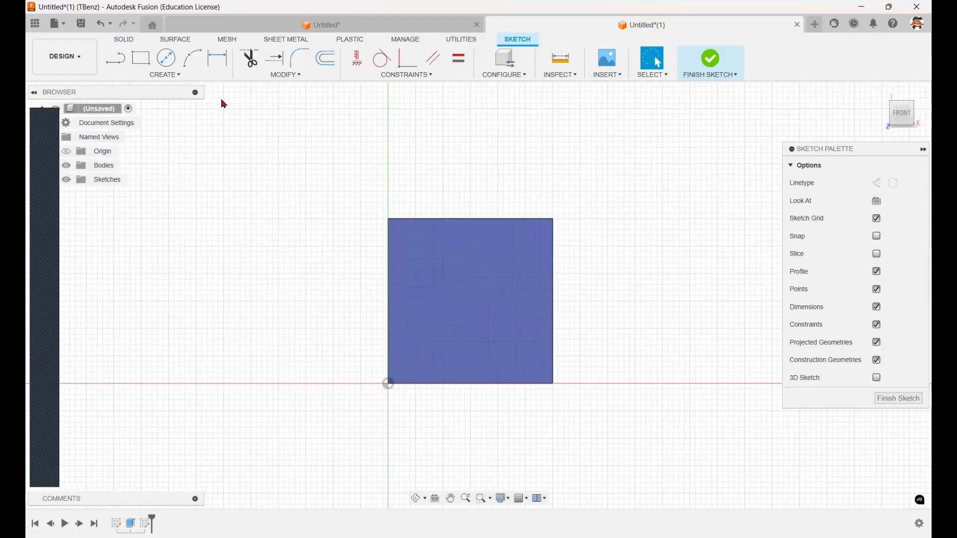
click(142, 60)
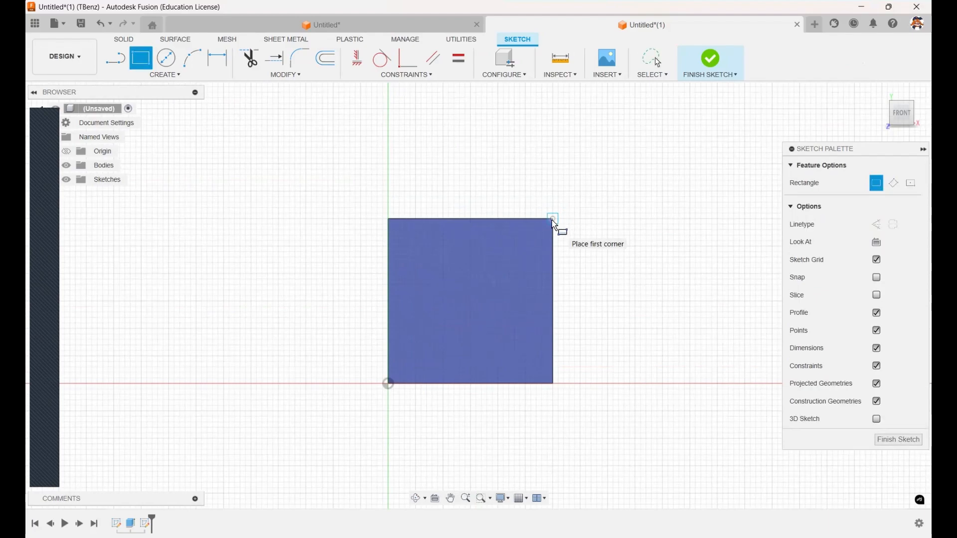
click(453, 314)
click(553, 219)
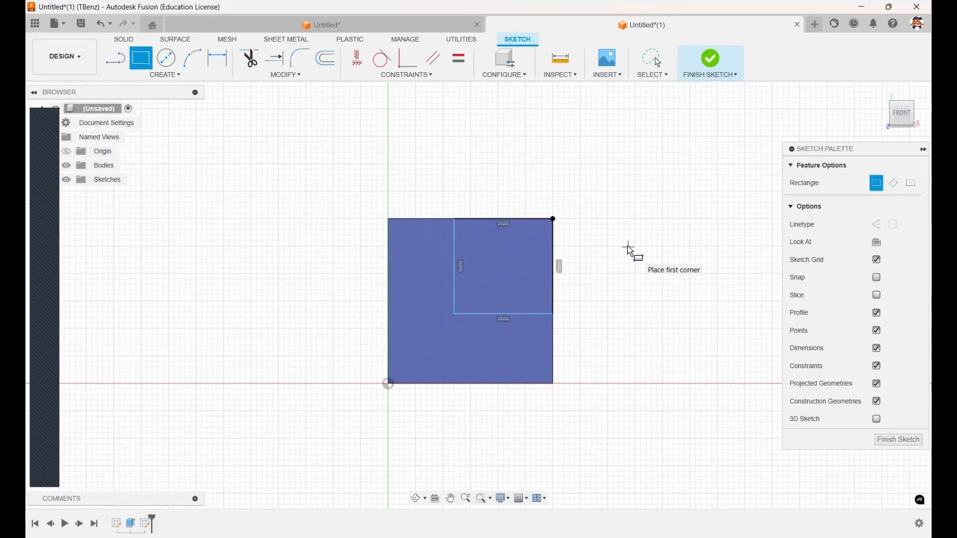
Dimension the corner rectangle's height as 2 in.
click(218, 64)
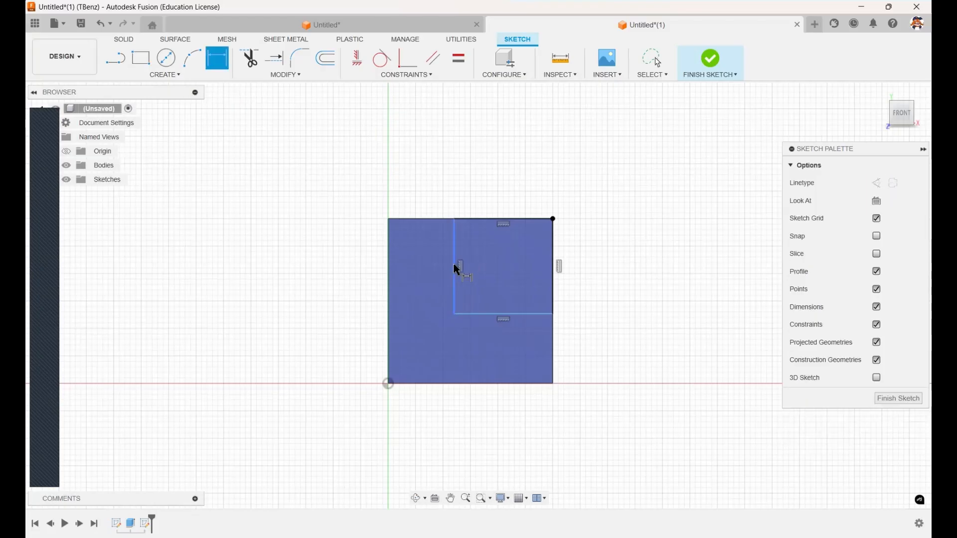
click(373, 312)
text(2)
key(Return)
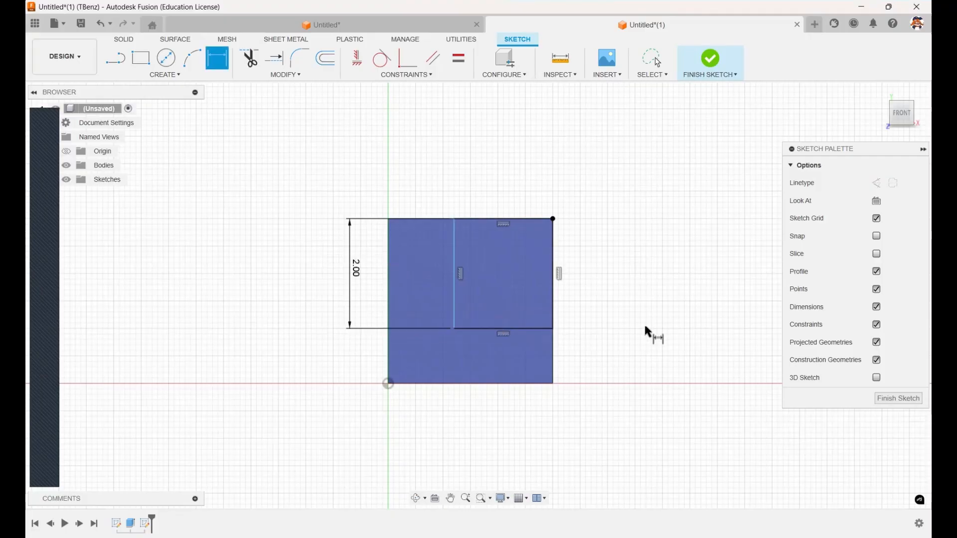
Dimension the corner rectangle's width as 2 in and finish the sketch.
click(525, 328)
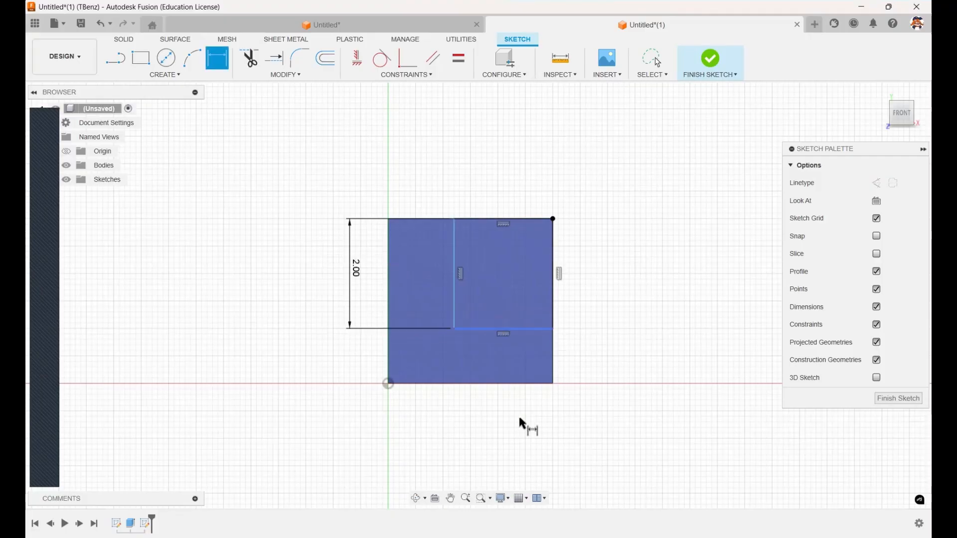
click(568, 444)
text(2)
key(Return)
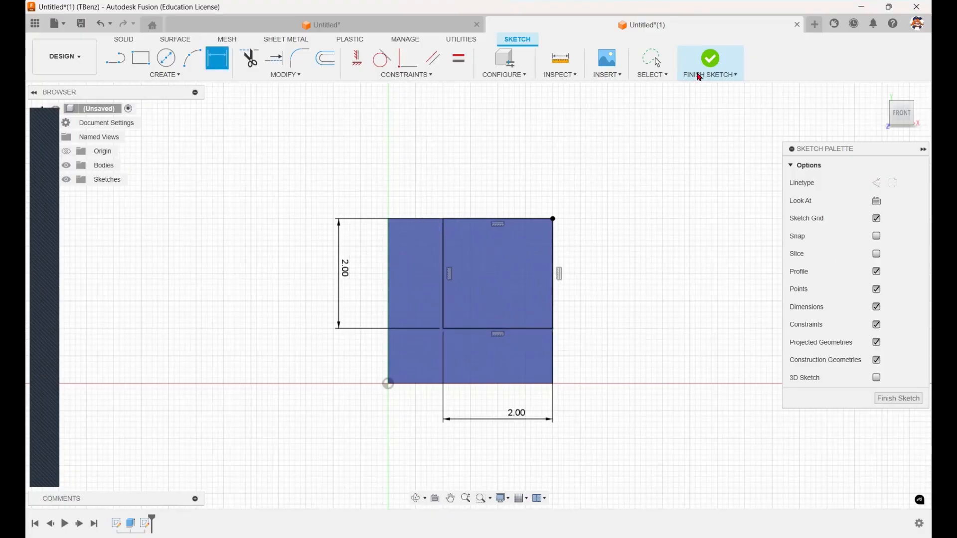
click(711, 62)
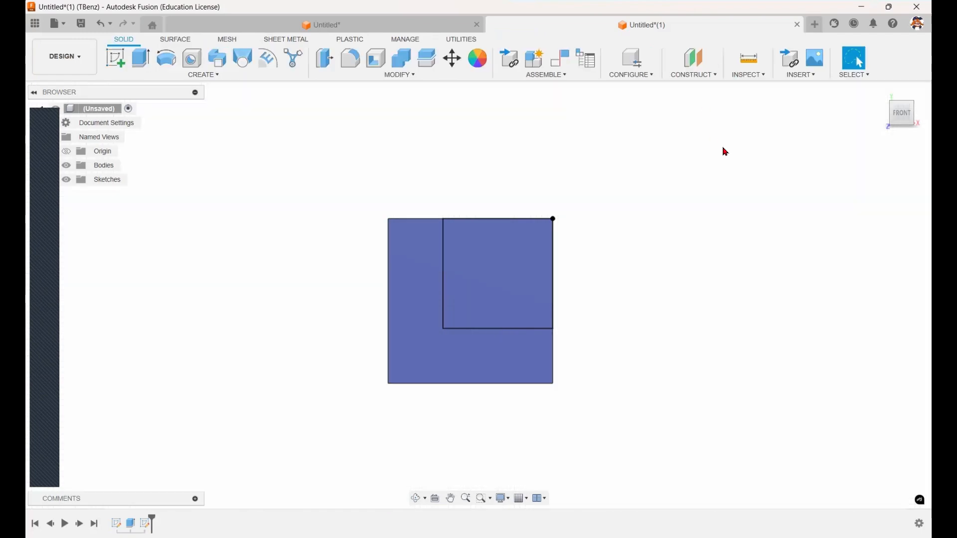
Extrude the corner square by -0.75 in as a cut into the block.
click(880, 92)
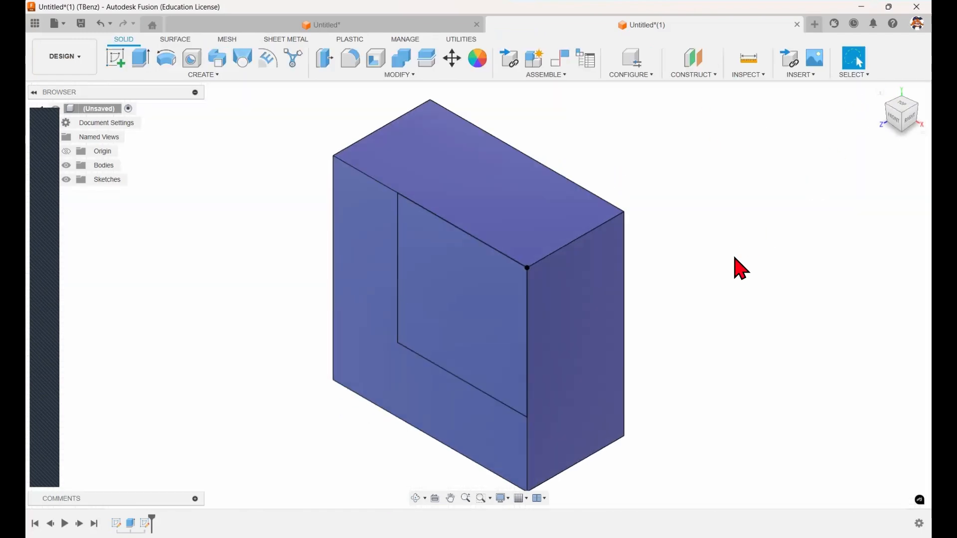
click(145, 63)
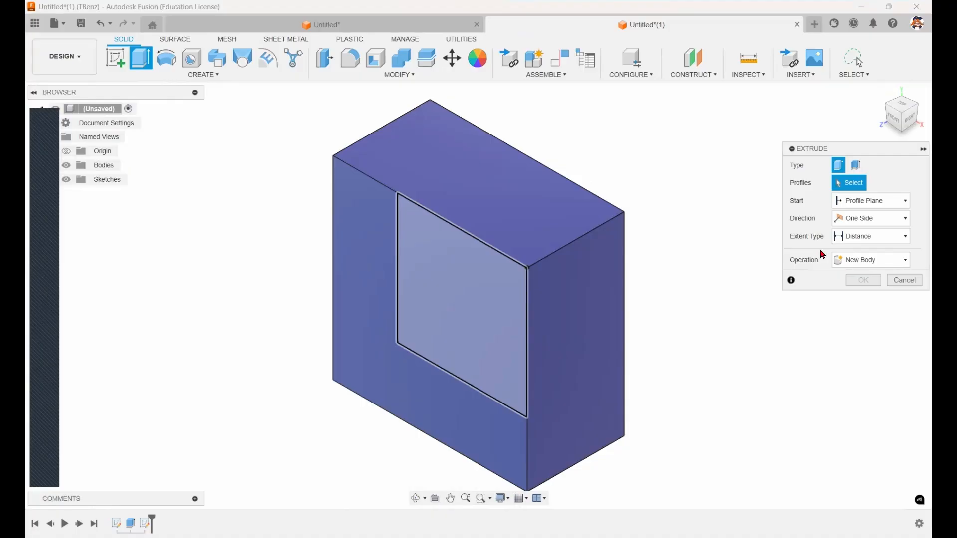
text(-)
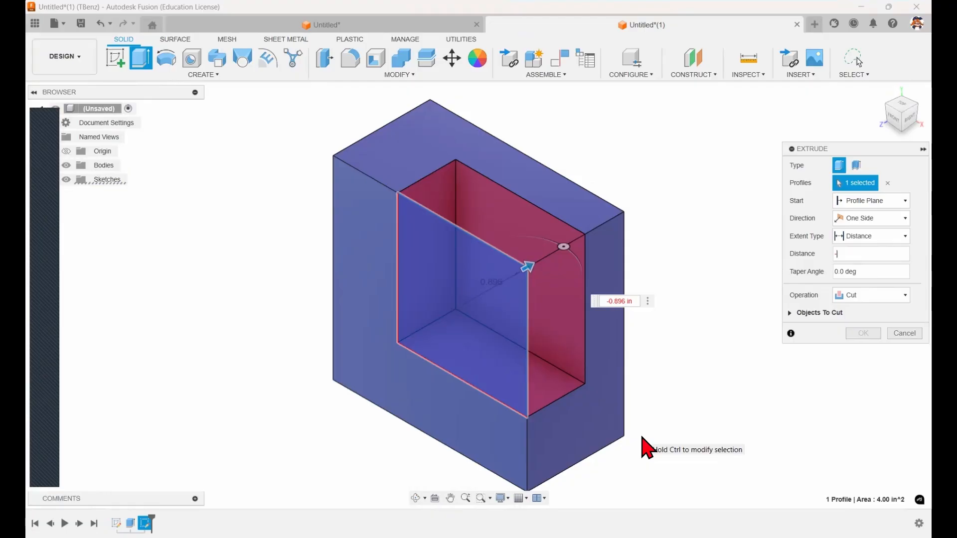
text(.75)
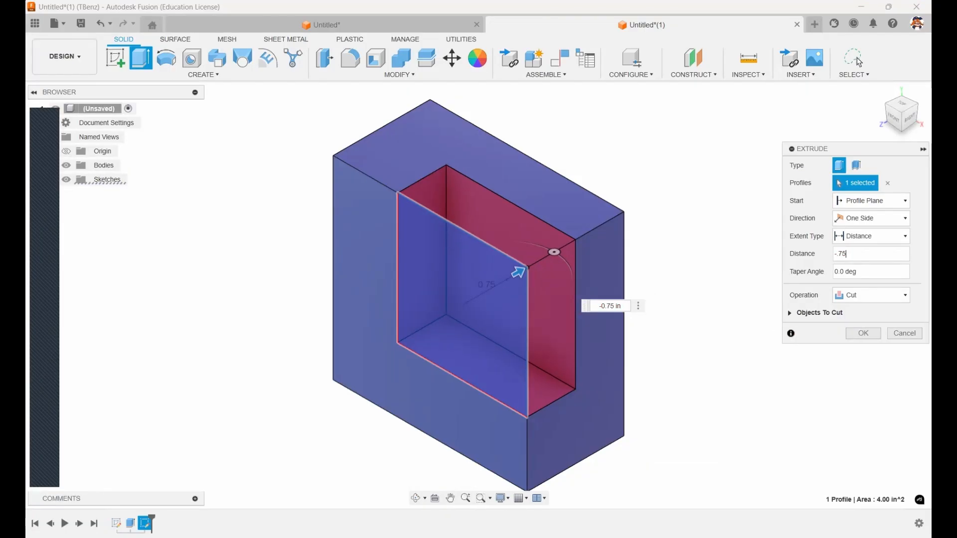
key(Return)
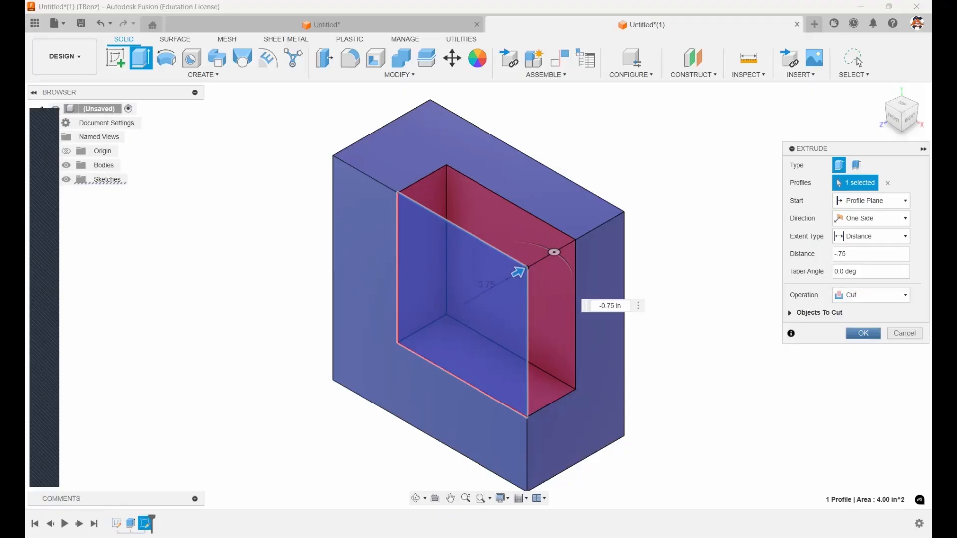
click(858, 61)
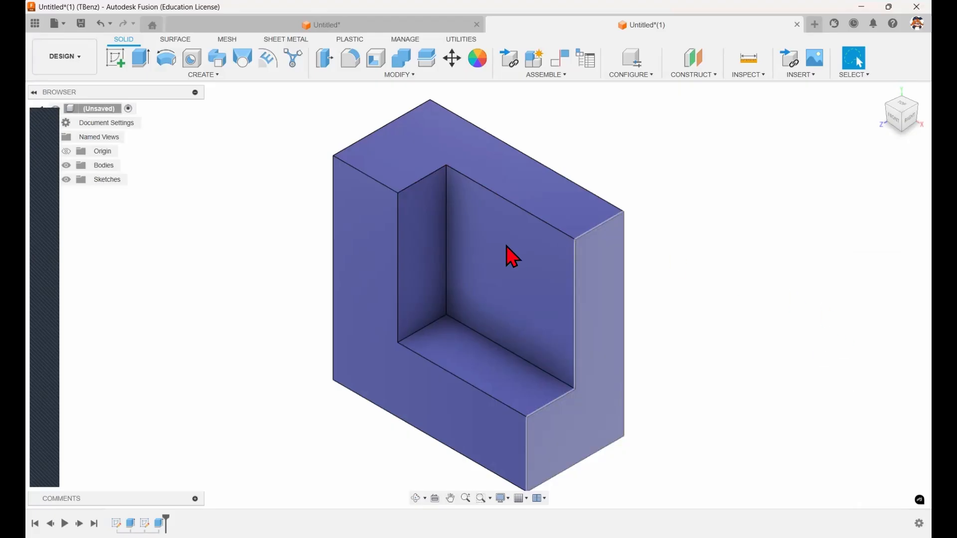
Sketch a rectangle 1 in high and about 1.05 in wide on the recessed face, from its upper-right corner.
click(119, 67)
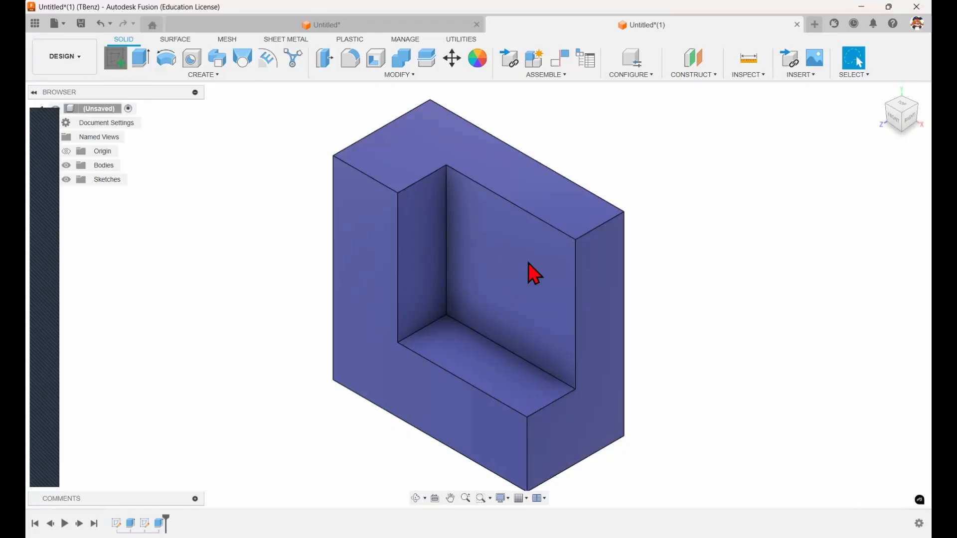
click(511, 280)
mouse_move(720, 353)
middle_down()
mouse_move(723, 368)
mouse_move(615, 442)
mouse_move(576, 497)
middle_up()
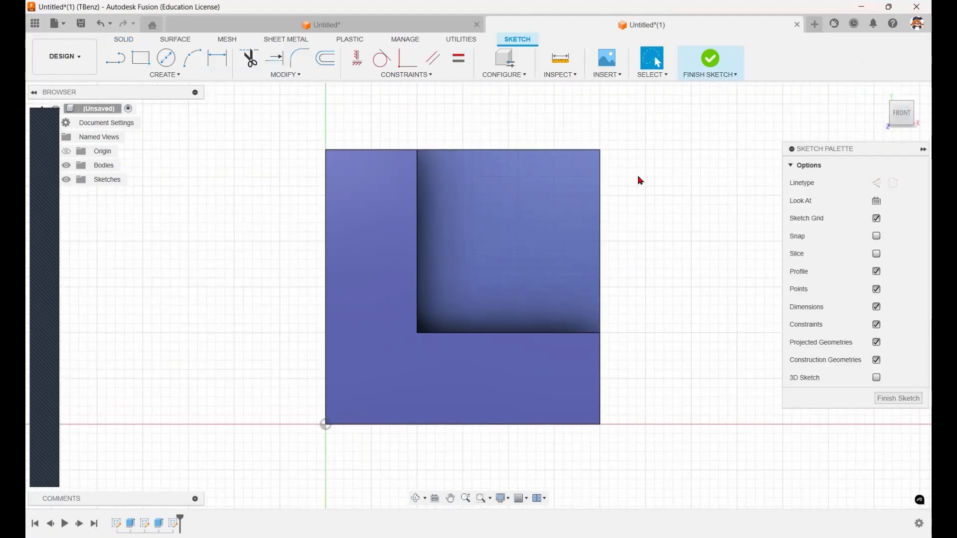
click(150, 67)
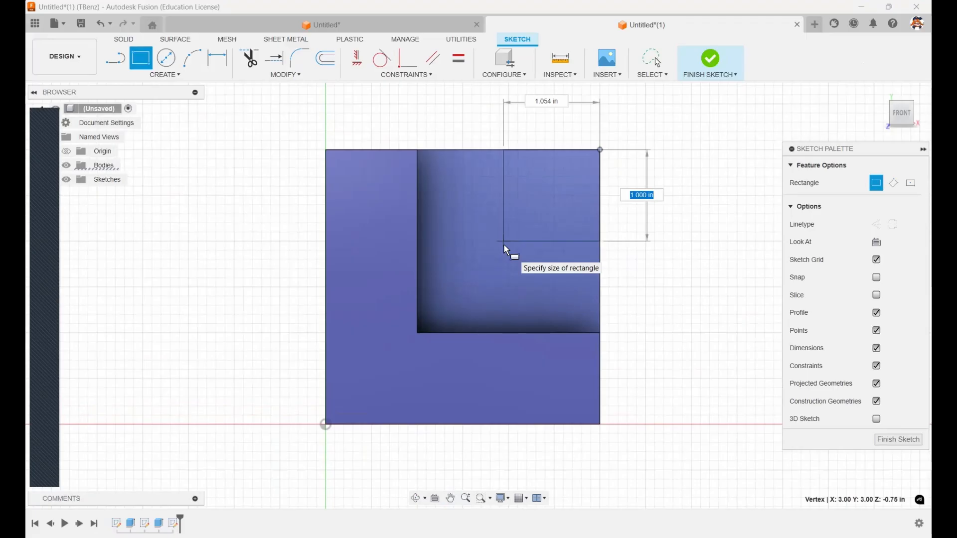
text(1)
key(Tab)
click(504, 245)
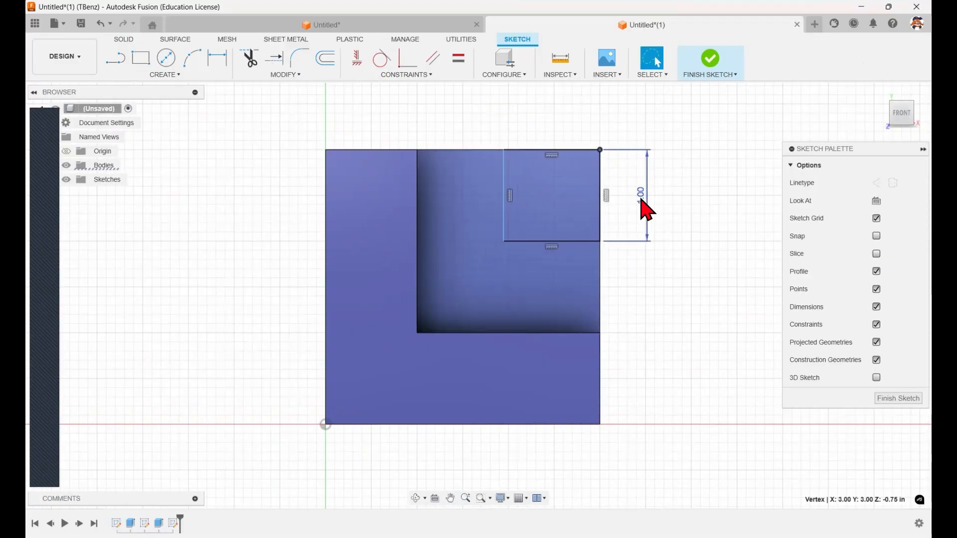
Dimension the small corner rectangle's width as 1 in.
click(217, 57)
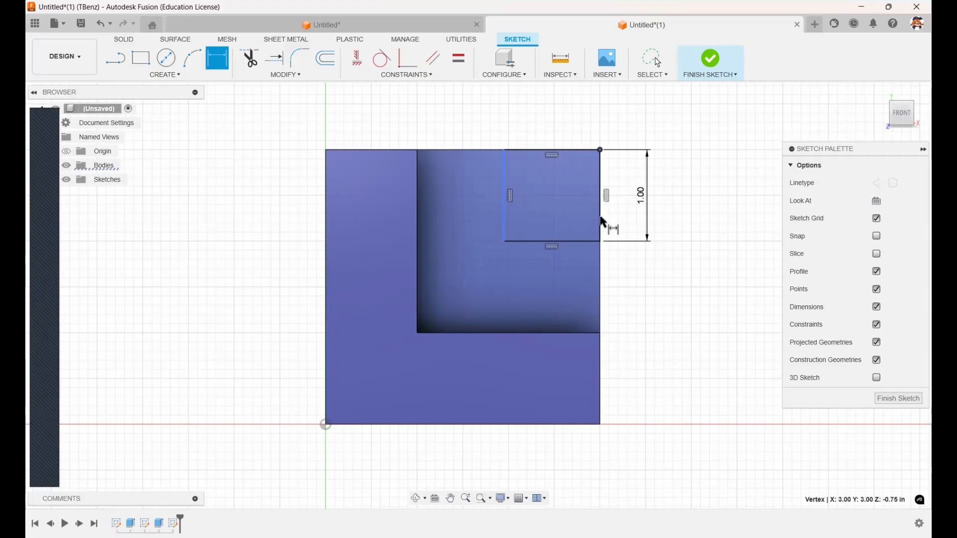
click(564, 133)
text(1)
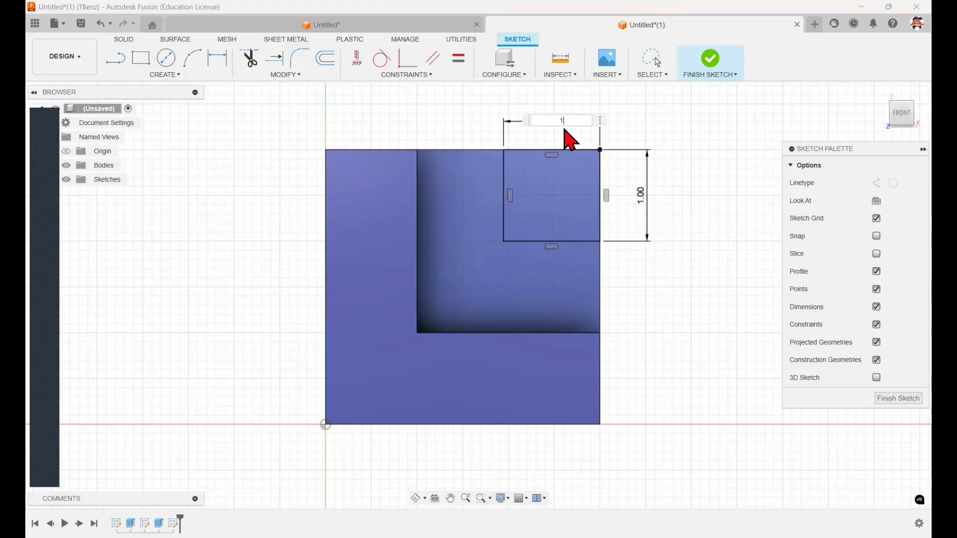
key(Return)
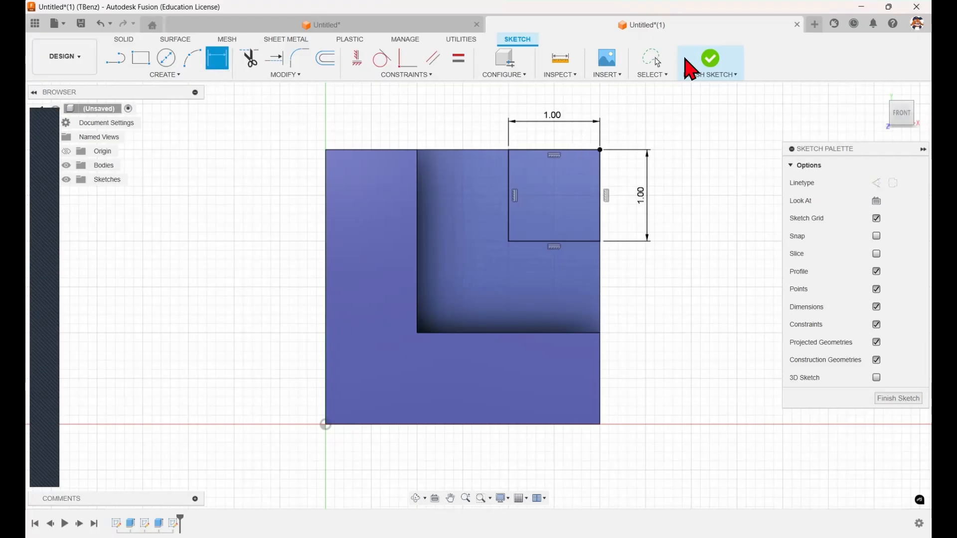
Finish the sketch and extrude the small corner square by -1.517 in as a cut through the block.
click(712, 70)
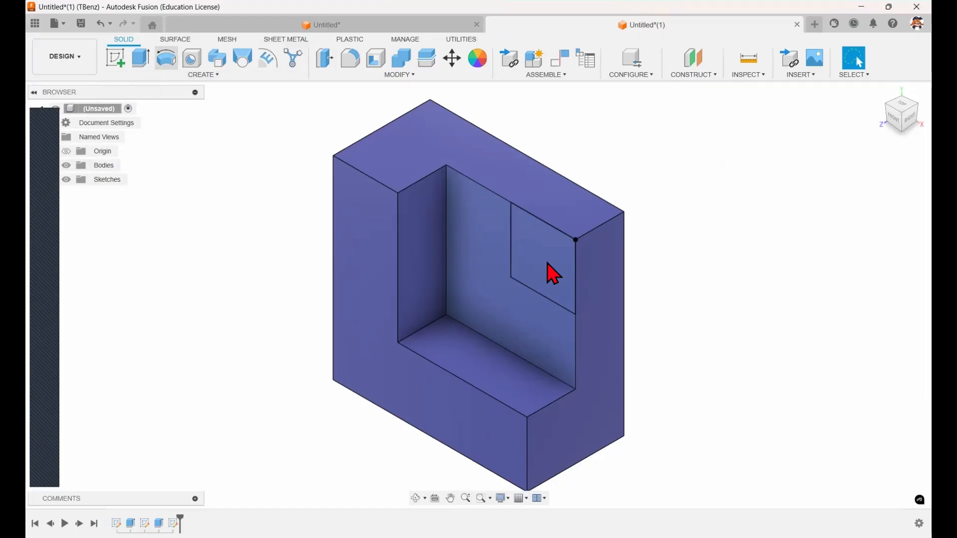
key(e)
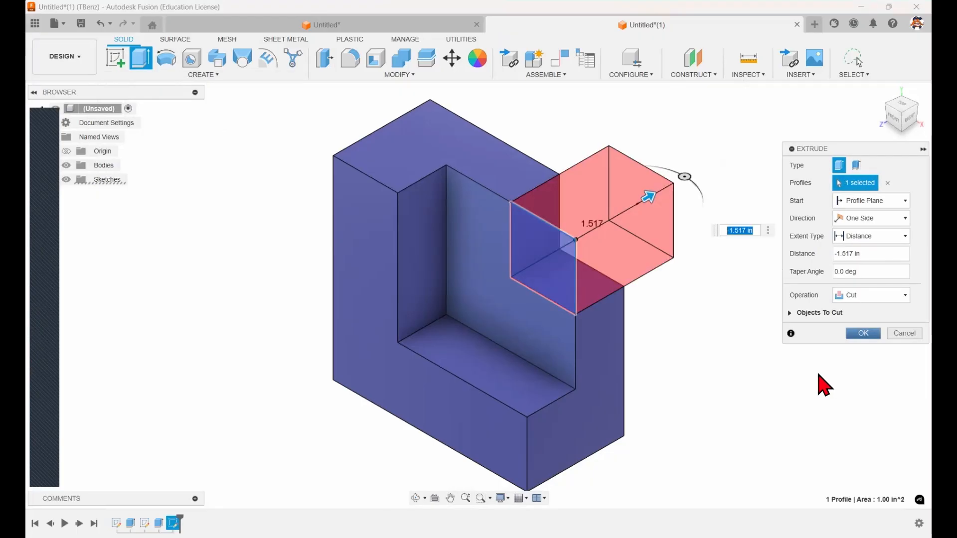
key(Return)
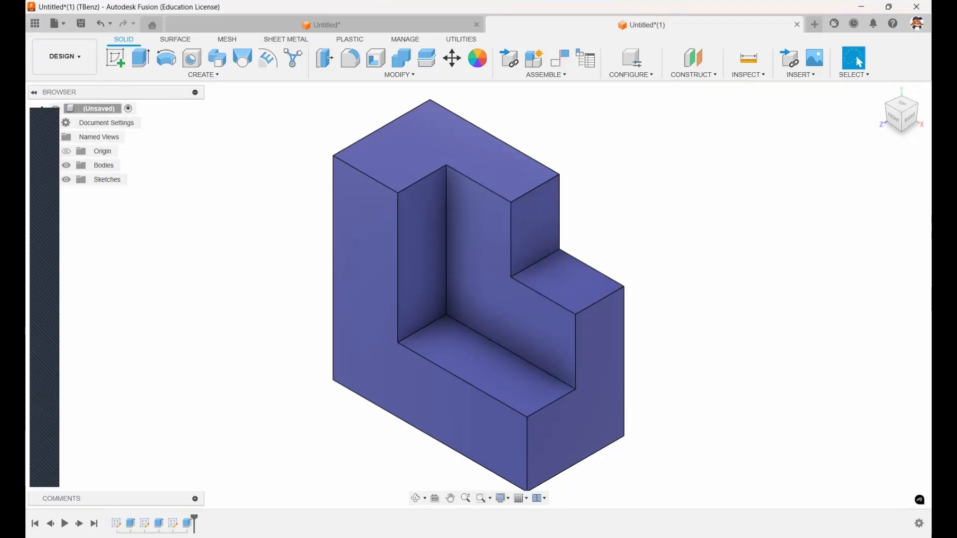
Save the design as "Act 1.2.4 Block 2" in the Act 1.2.4 folder of the Core Training project.
click(81, 24)
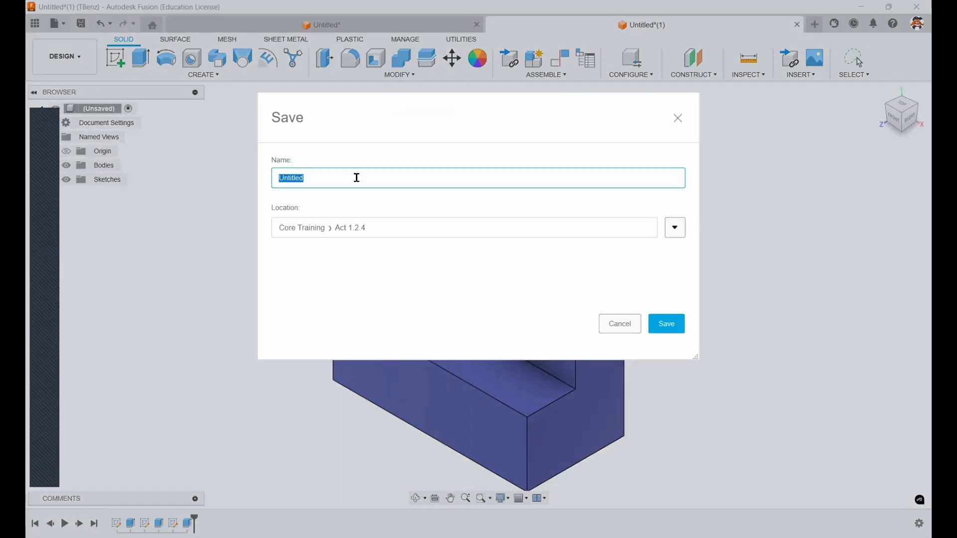
text(Ac)
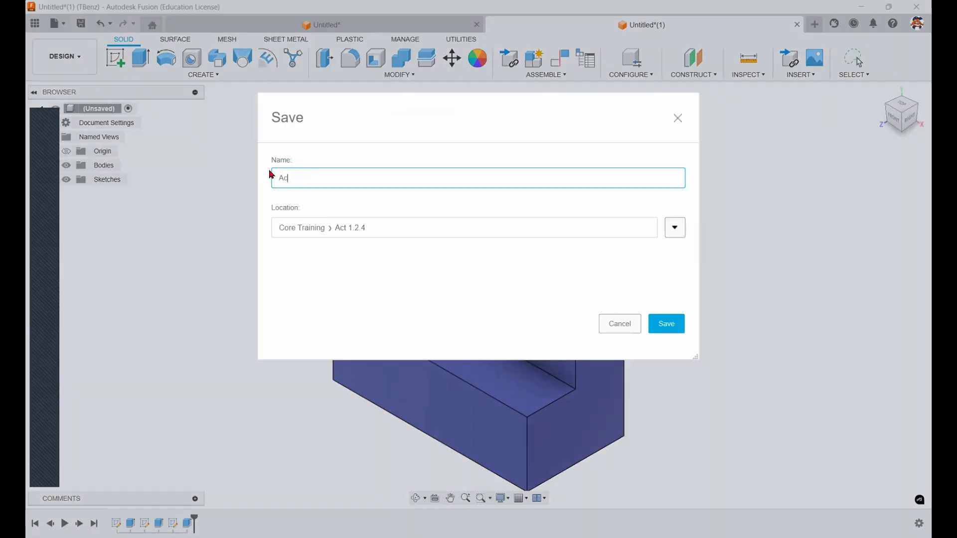
text(t 1.2.4)
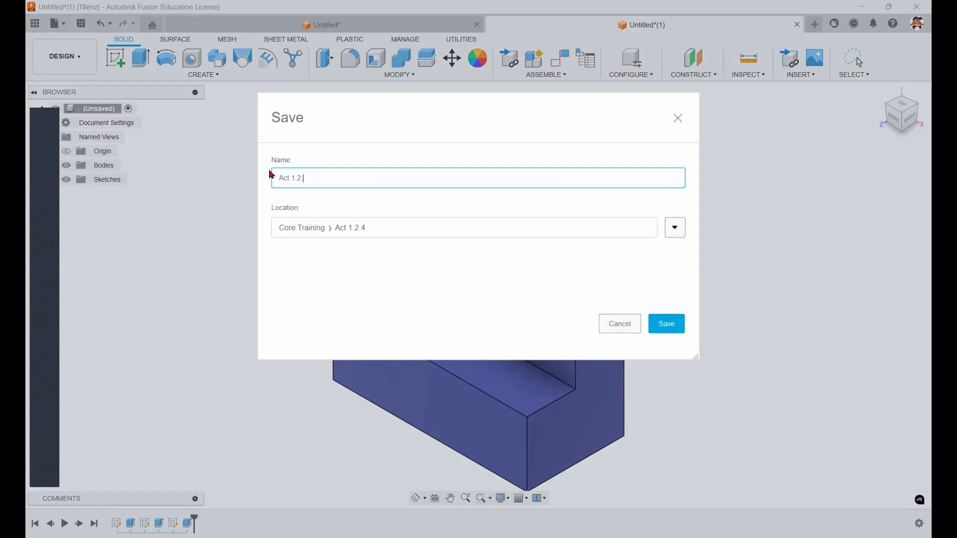
text( Block 2)
click(671, 330)
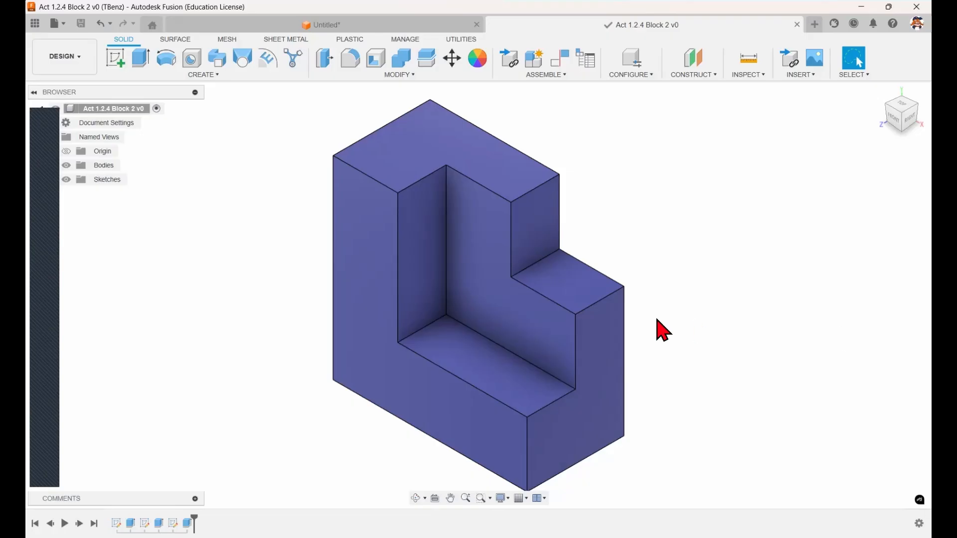
Start a new drawing from the Block 2 design.
scroll(662, 330, down, 1)
scroll(662, 330, down, 2)
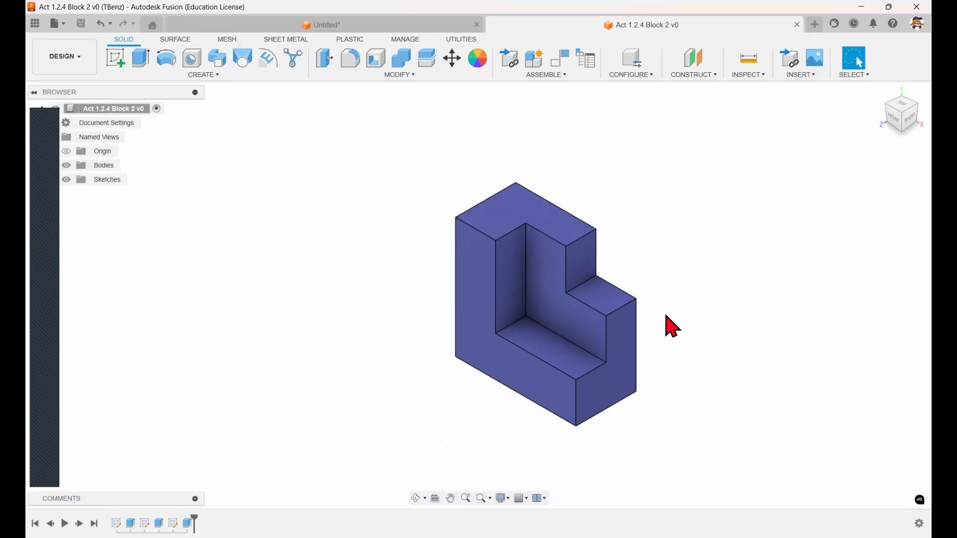
scroll(666, 324, down, 1)
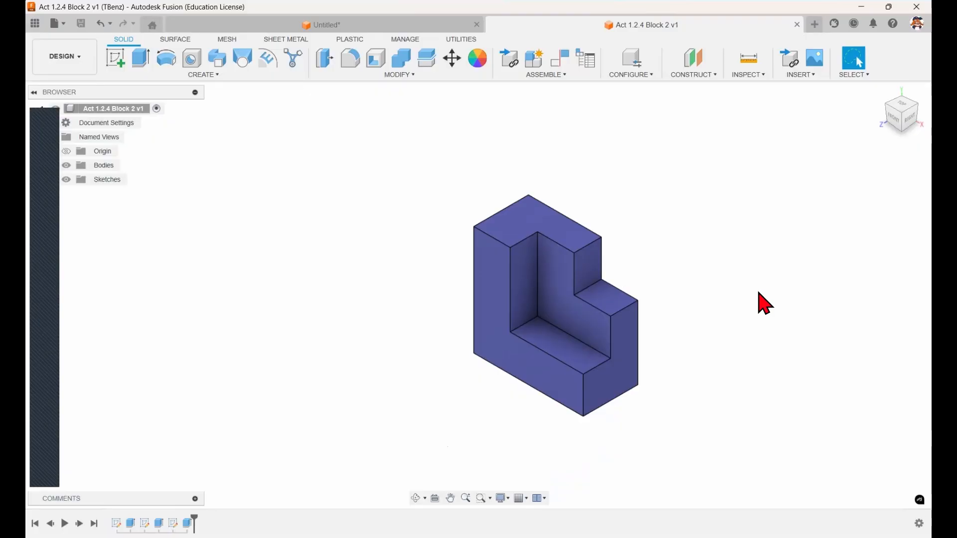
click(82, 65)
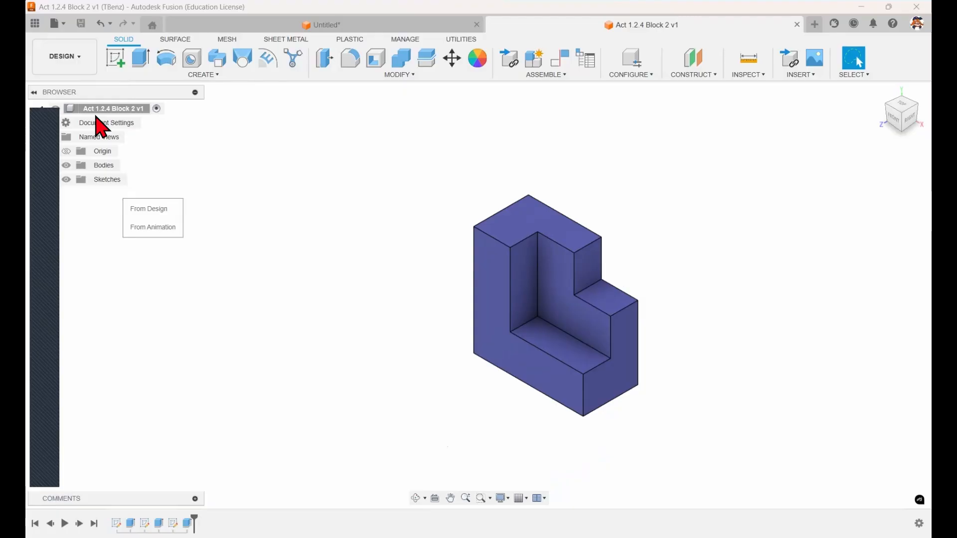
click(144, 209)
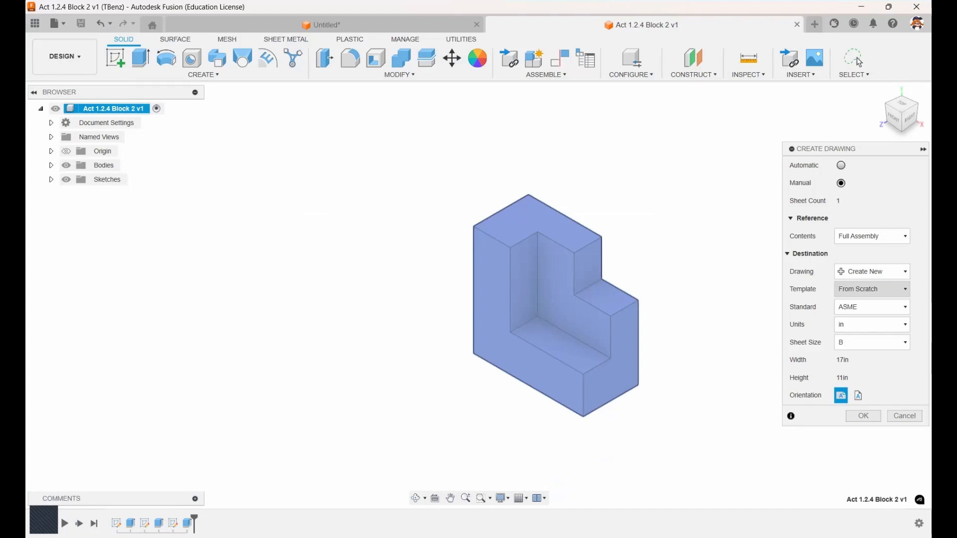
Choose the SHS Landscape Title Block A file from the Title Blocks project as the drawing template.
click(872, 290)
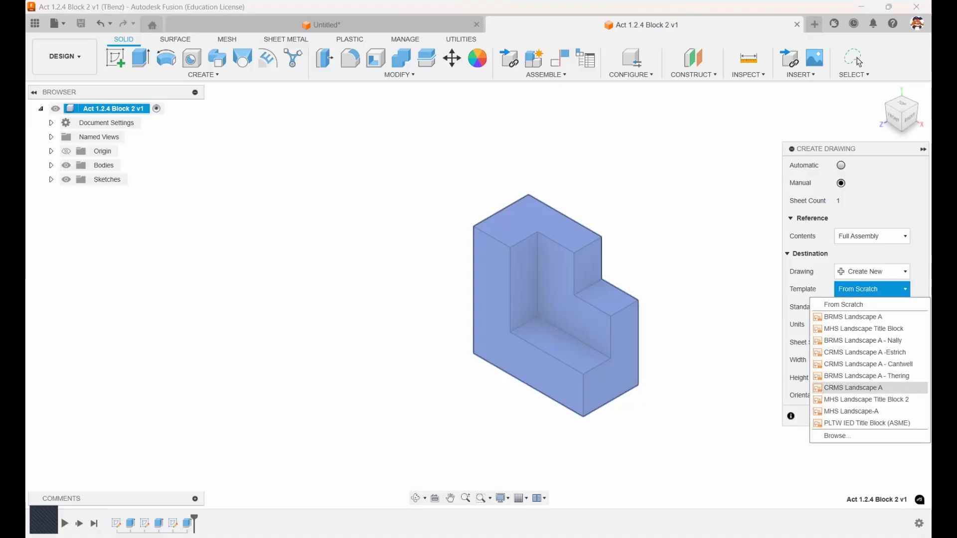
click(838, 436)
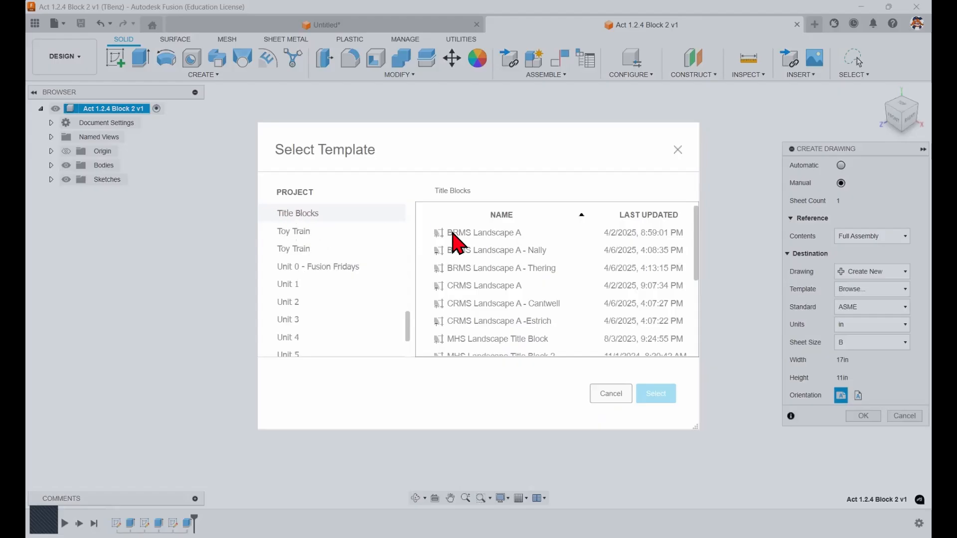
scroll(533, 278, down, 3)
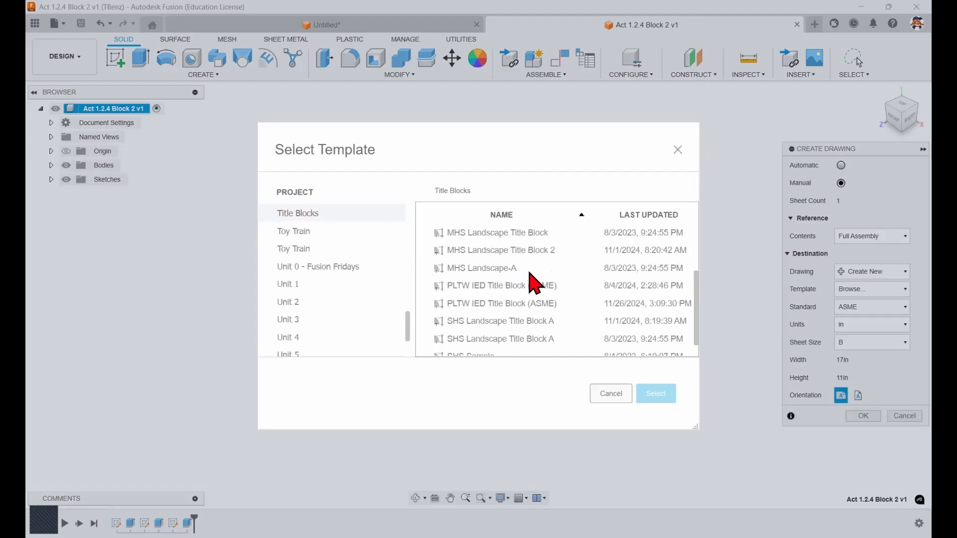
scroll(528, 326, down, 1)
click(521, 313)
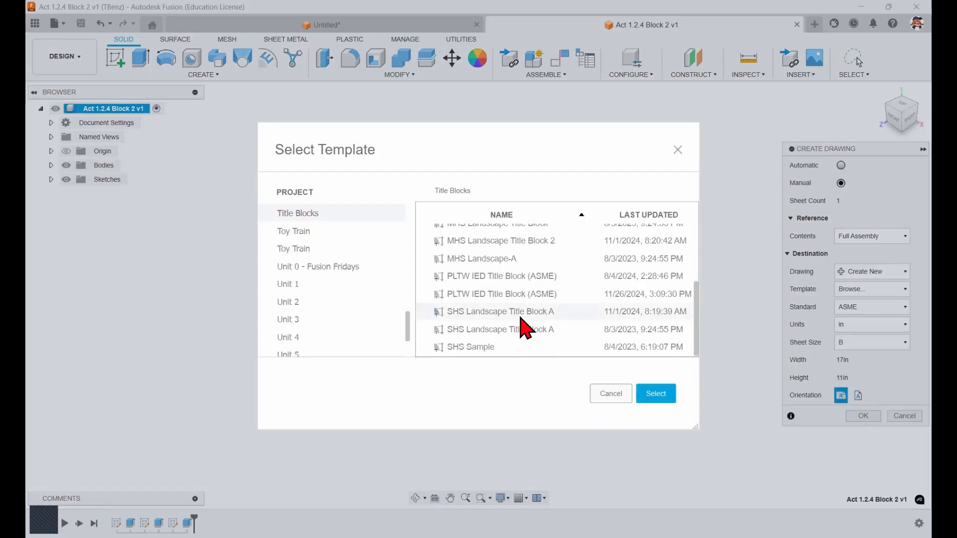
click(656, 394)
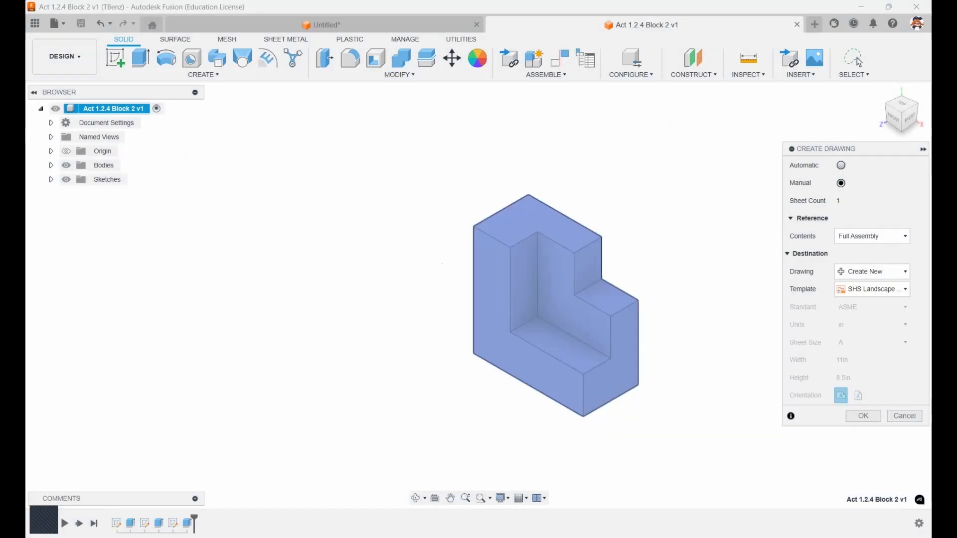
Set the drawing template to From Scratch with sheet size A and create the drawing.
click(872, 289)
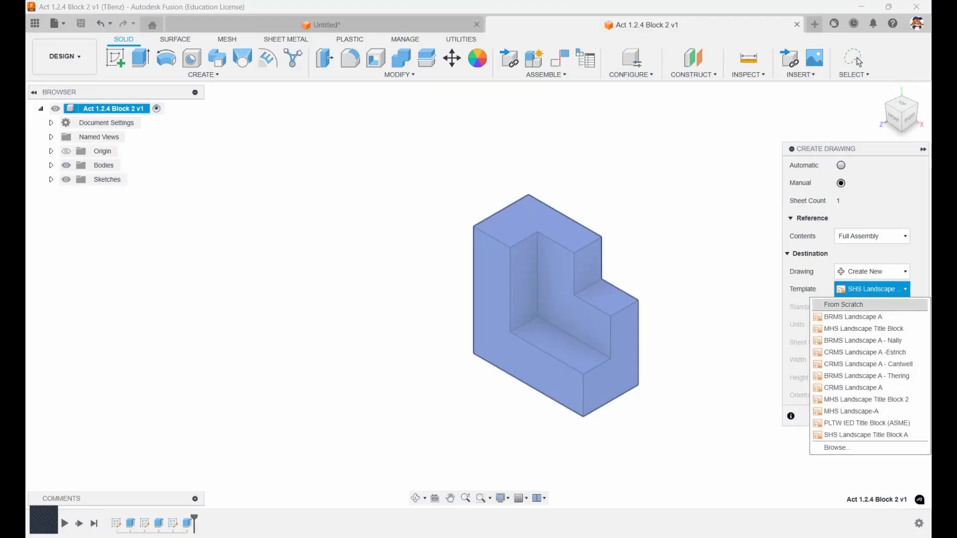
click(848, 305)
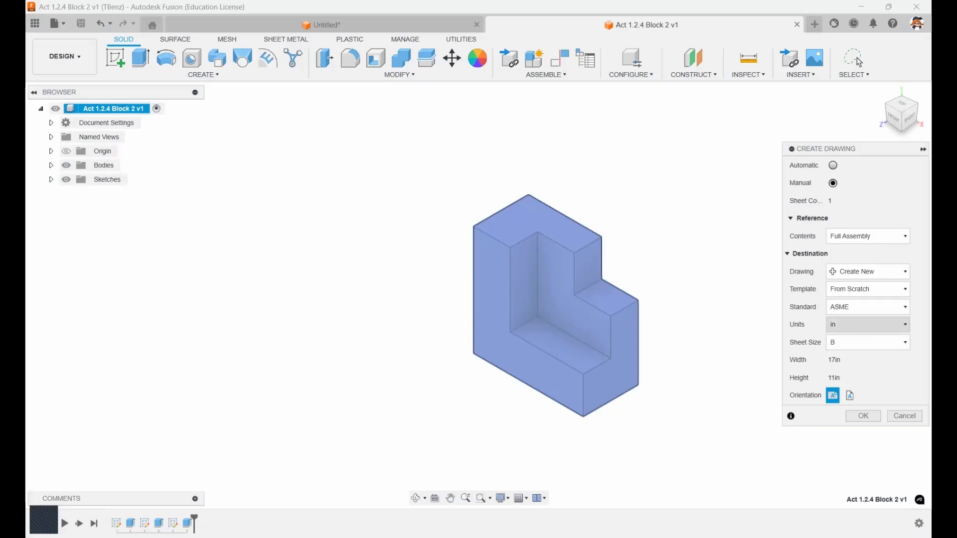
click(848, 342)
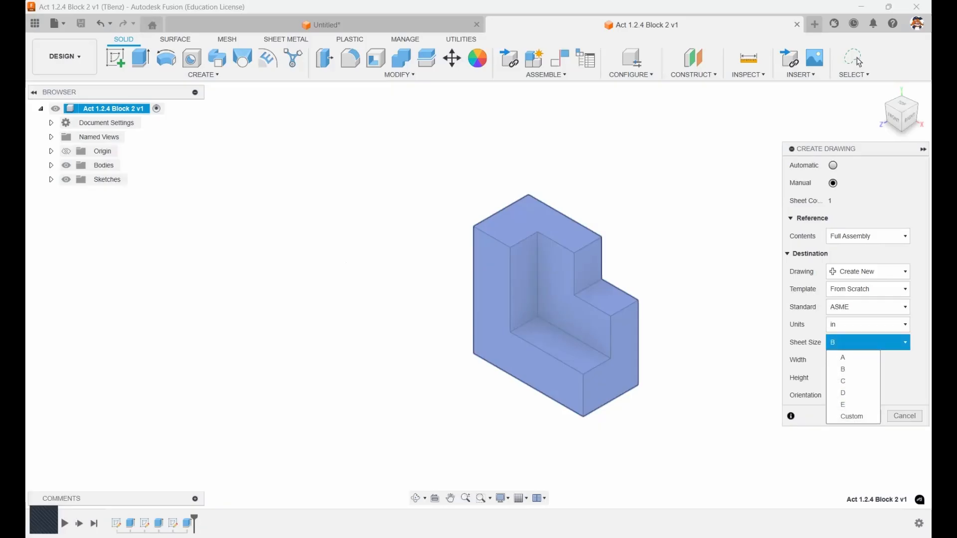
click(843, 358)
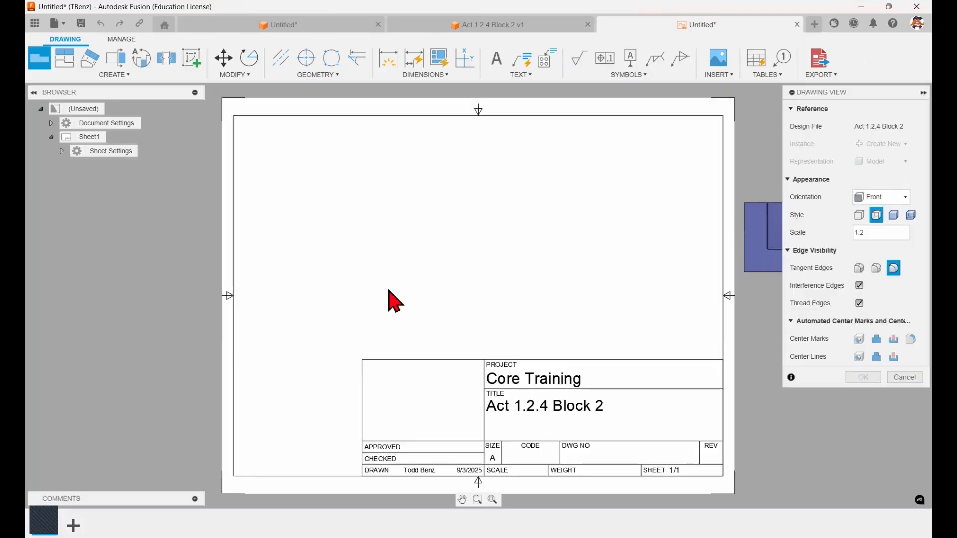
Place the block's front view at 1:2 scale on the sheet, left of centre above the title block.
click(383, 288)
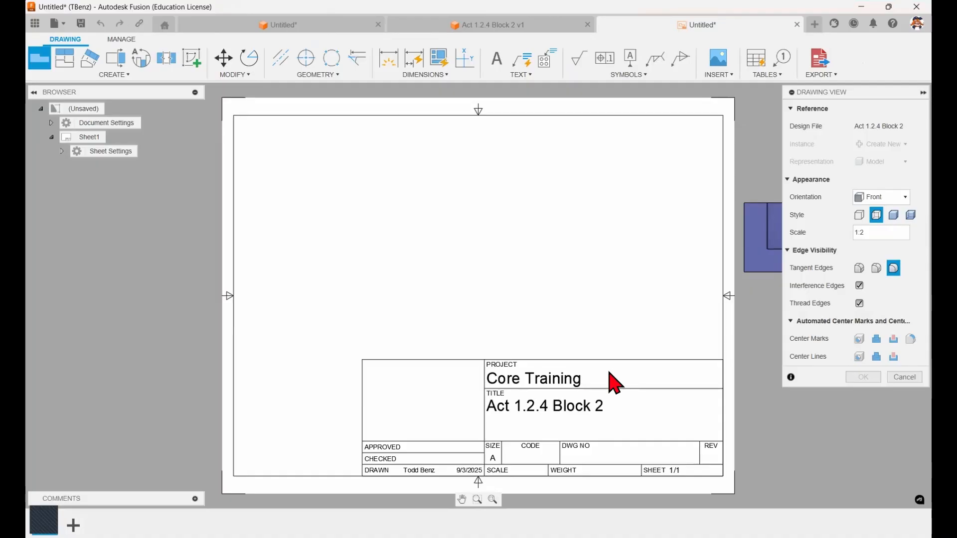
click(862, 379)
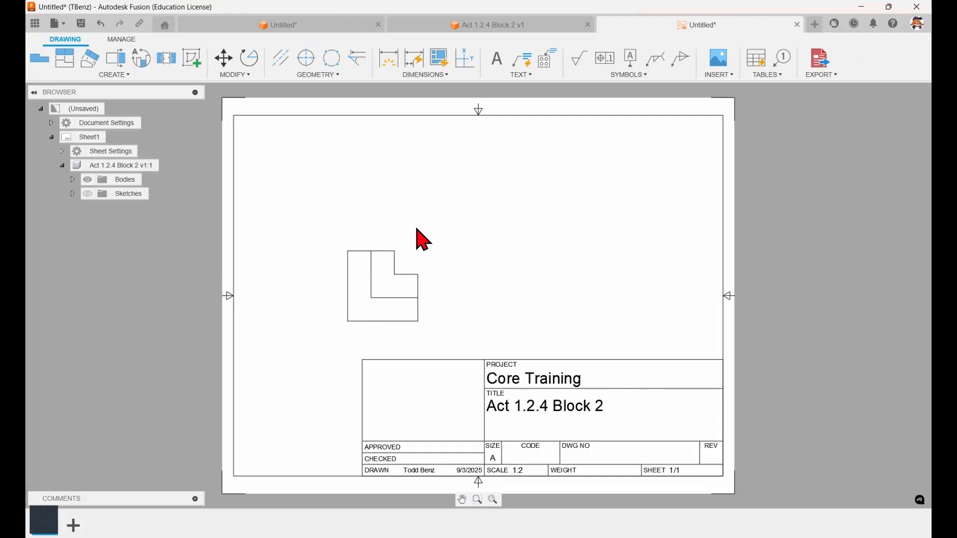
Project a top view, a right side view and an isometric view from the front view.
click(65, 62)
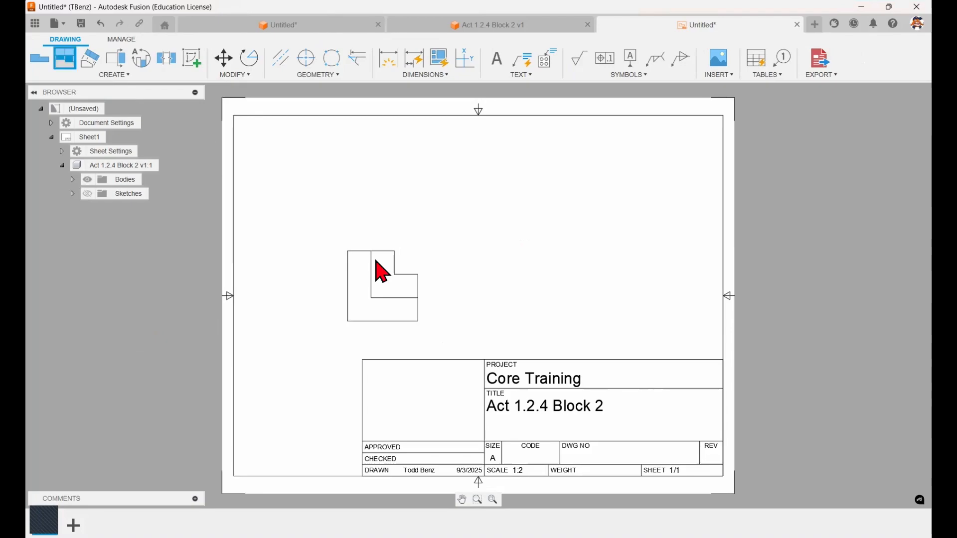
click(369, 163)
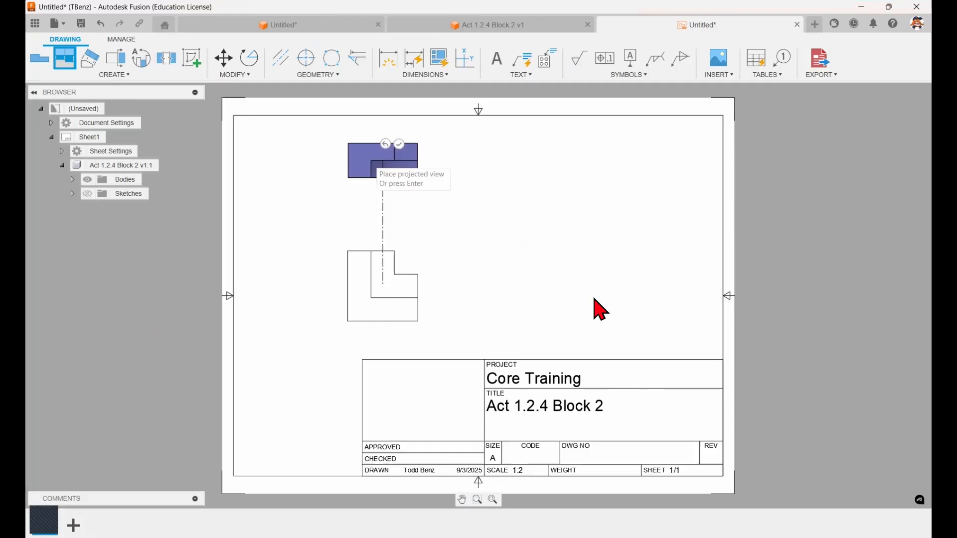
click(617, 306)
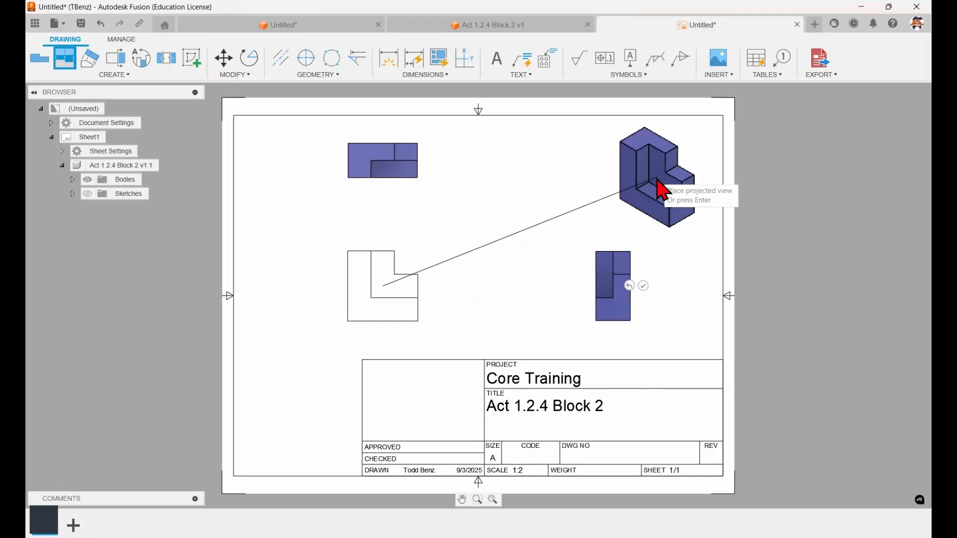
click(664, 190)
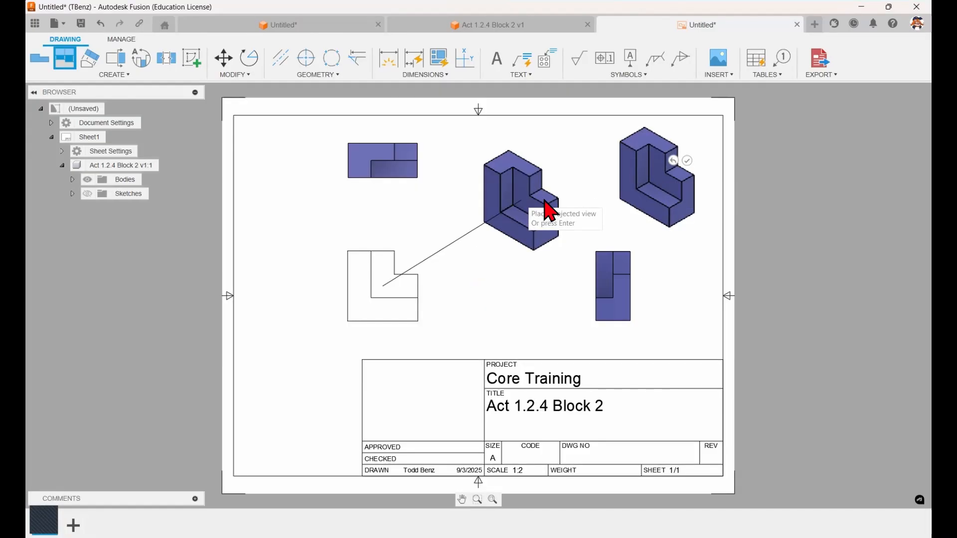
right_click(564, 208)
click(563, 200)
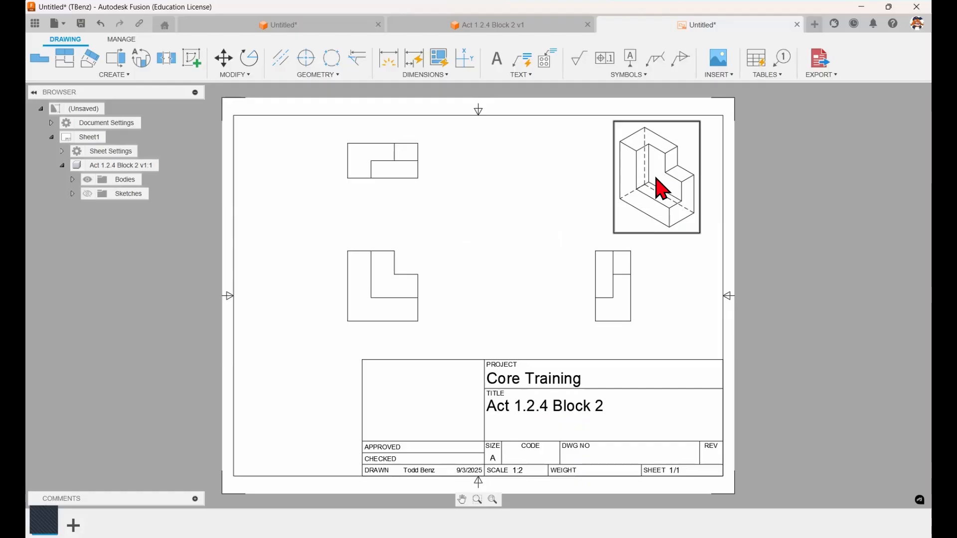
Open the isometric view's settings for editing.
double_click(663, 188)
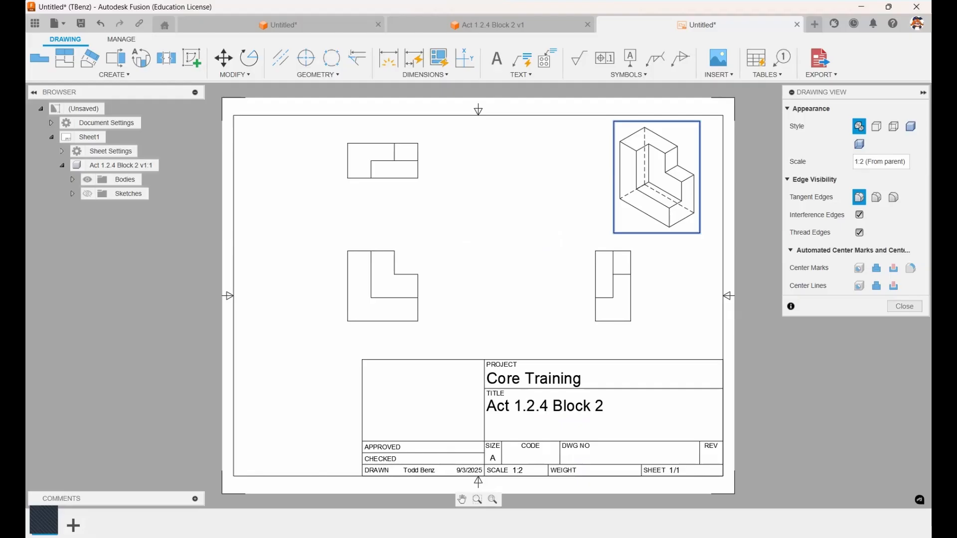